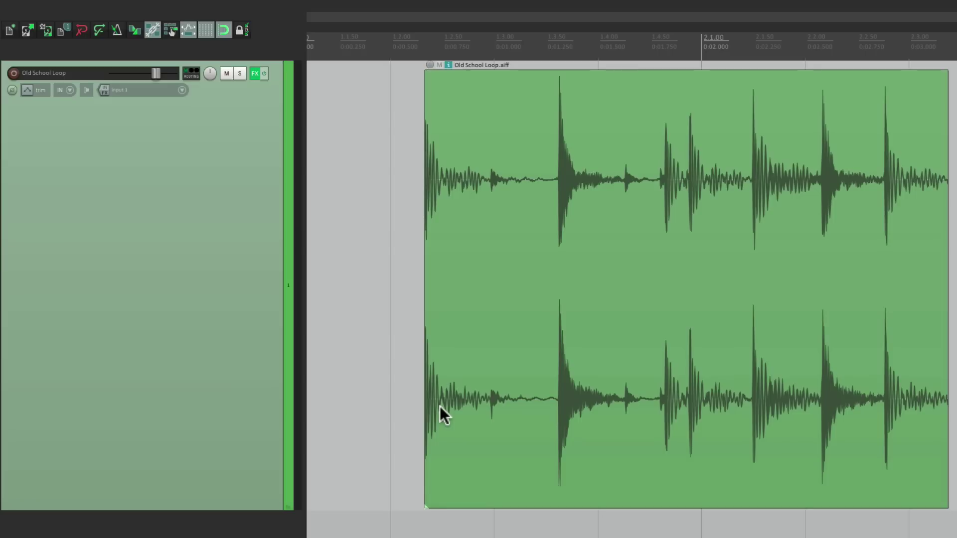
Reposition the Old School Loop item along the timeline so that it starts between 1.2.00 and 1.2.50
left_click_drag(492, 228, 509, 243)
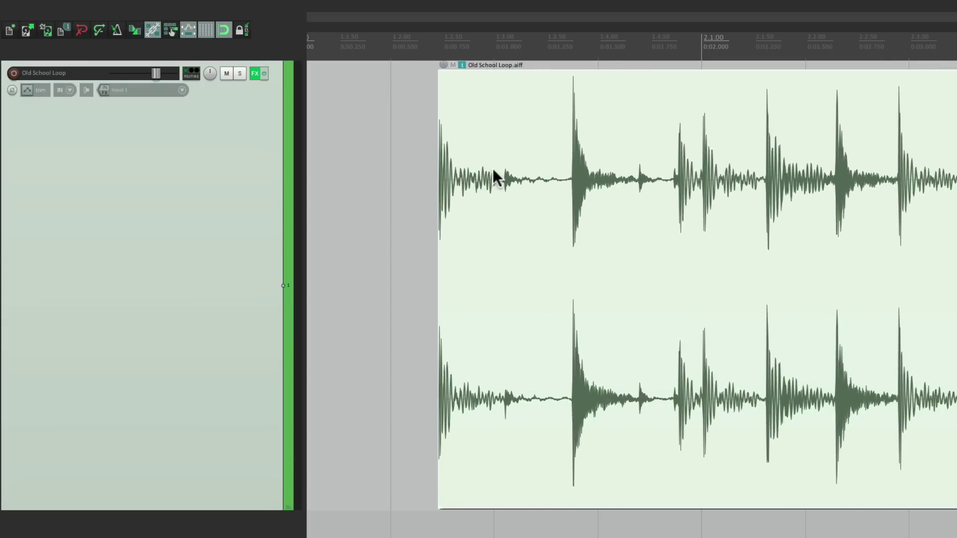
mouse_move(494, 171)
left_mouse_down()
mouse_move(484, 155)
mouse_move(441, 162)
mouse_move(570, 166)
mouse_move(486, 170)
left_mouse_up()
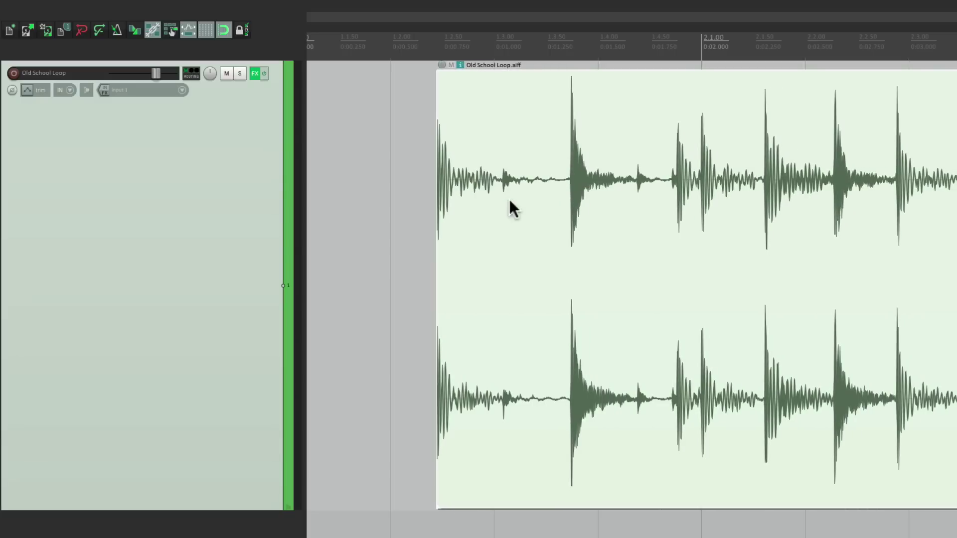
mouse_move(491, 164)
left_mouse_down()
mouse_move(447, 157)
mouse_move(580, 168)
mouse_move(488, 176)
left_mouse_up()
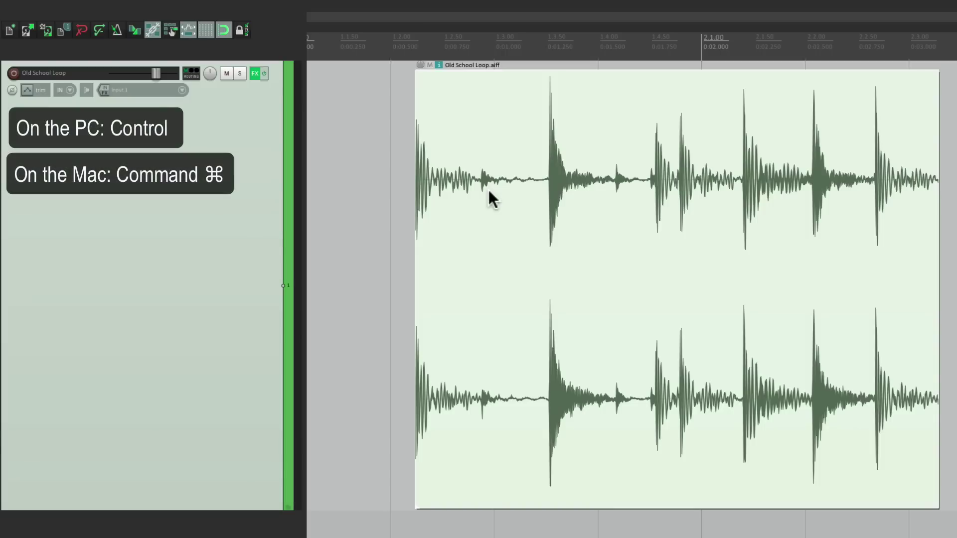
Place three copies of the Old School Loop item one after another on the same track
scroll(511, 241, "down", 4)
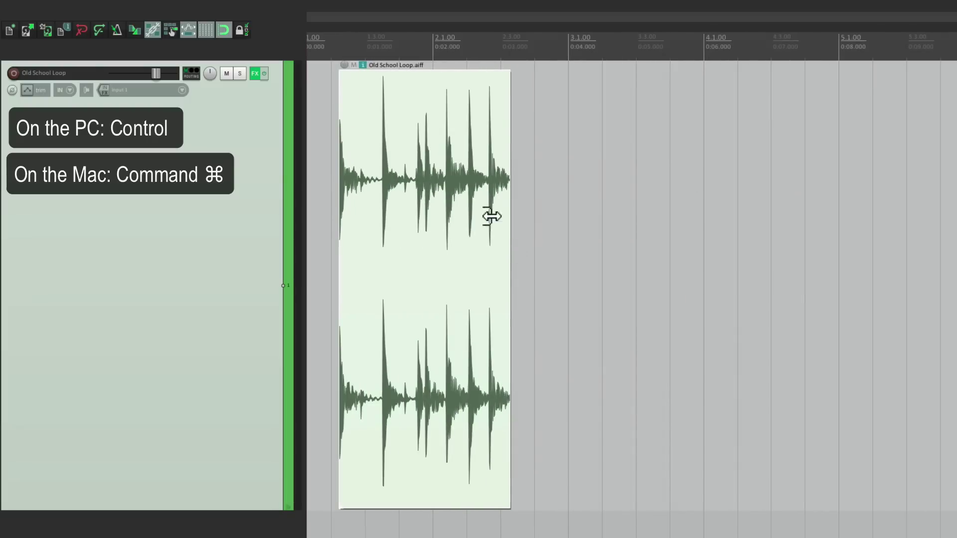
left_click_drag(402, 168, 920, 152)
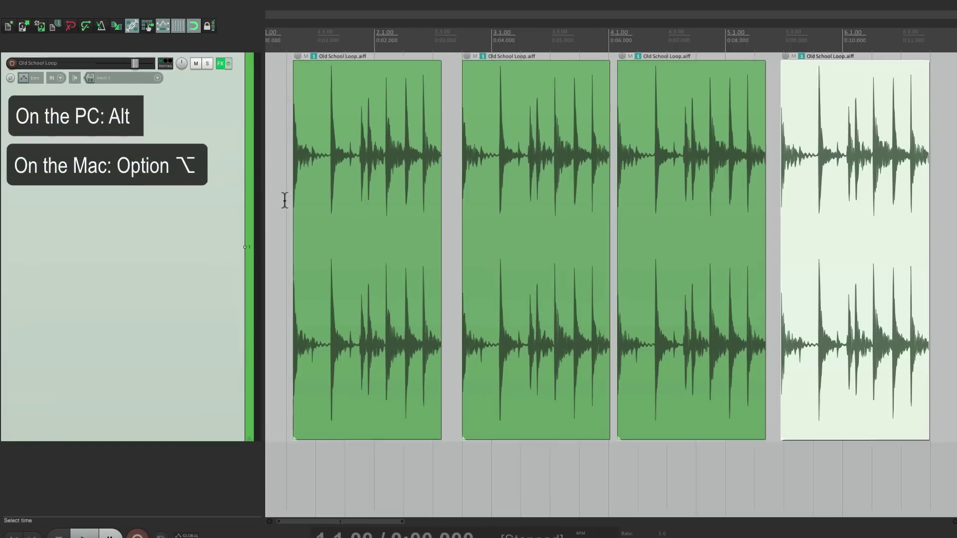
Try slipping the audio content earlier inside the first loop item without moving its edges, and undo it
scroll(284, 200, "up", 5)
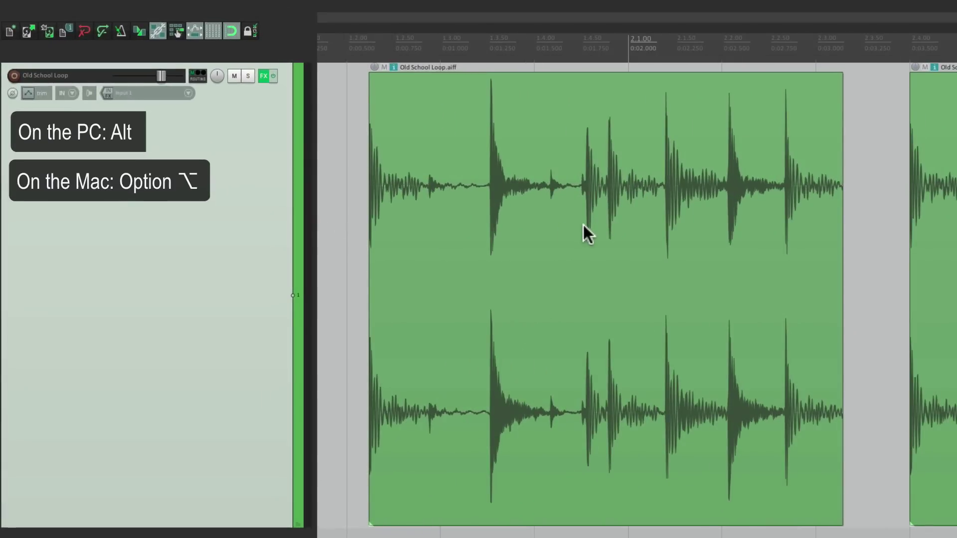
mouse_move(572, 235)
left_mouse_down()
mouse_move(600, 229)
mouse_move(535, 227)
mouse_move(532, 234)
mouse_move(607, 234)
mouse_move(555, 238)
left_mouse_up()
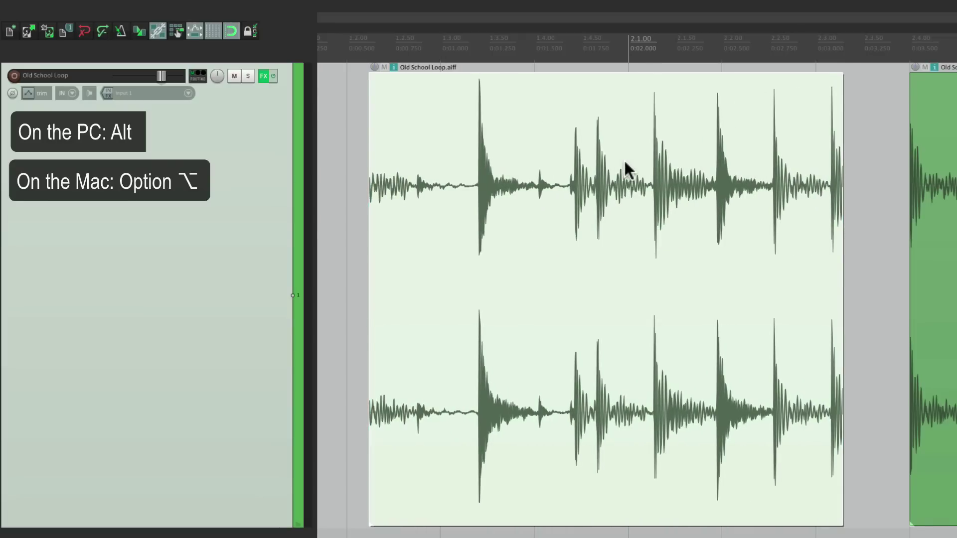
key("ctrl+z")
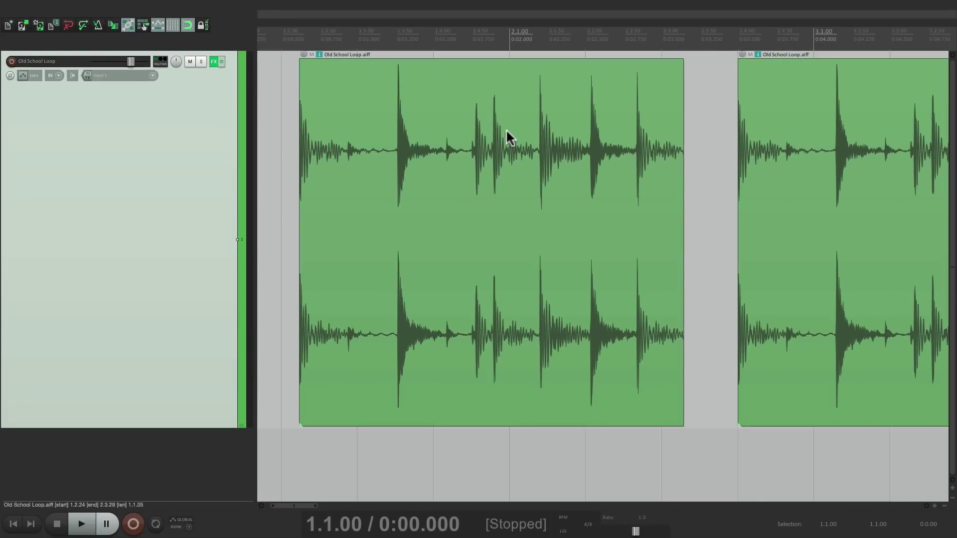
Delete the three copies, leaving only the first Old School Loop item on the track
scroll(504, 145, "down", 5)
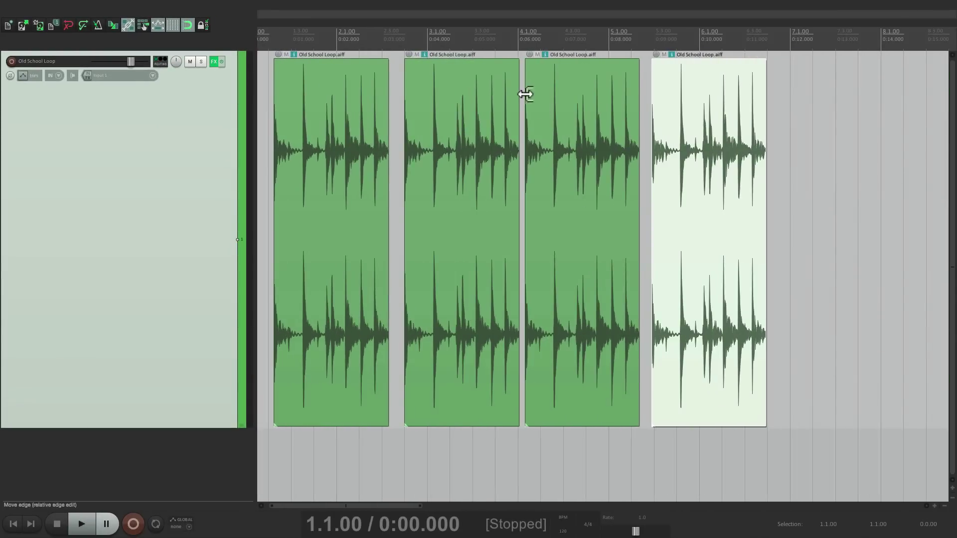
left_click(495, 95)
left_click(544, 97, "ctrl")
left_click(687, 103, "ctrl")
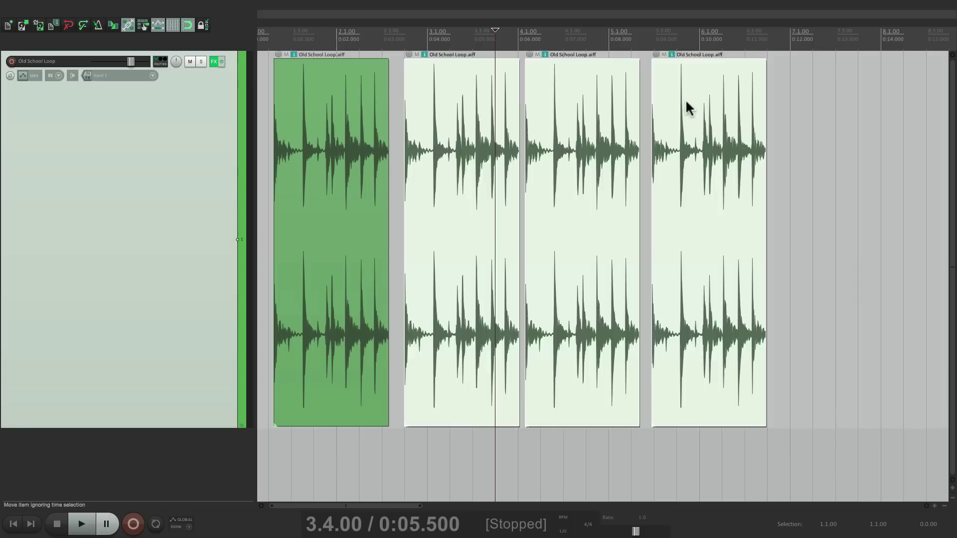
key("Delete")
Try copying the loop item to the empty area after it, undo, and try again with the alternative copy mode
scroll(271, 133, "up", 4)
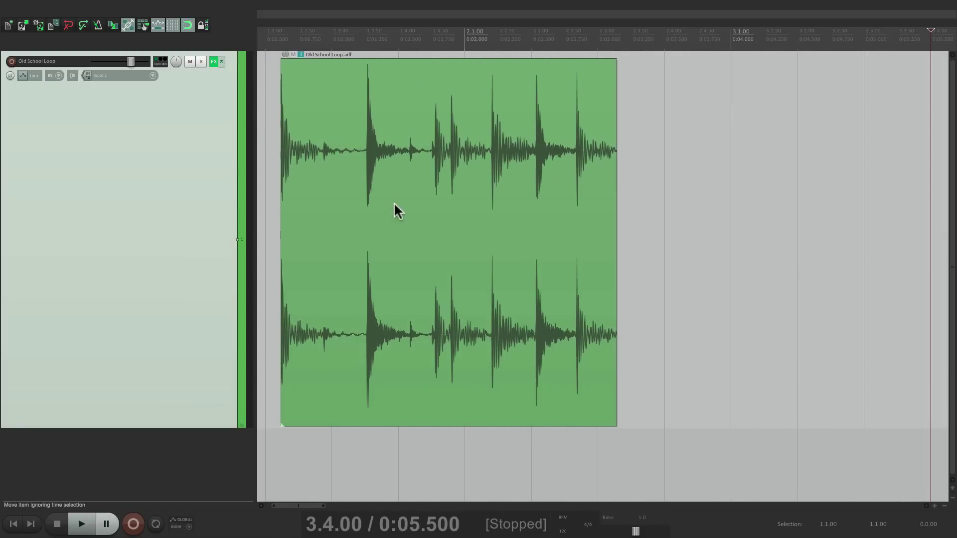
left_click_drag(402, 164, 792, 149)
key("ctrl+z")
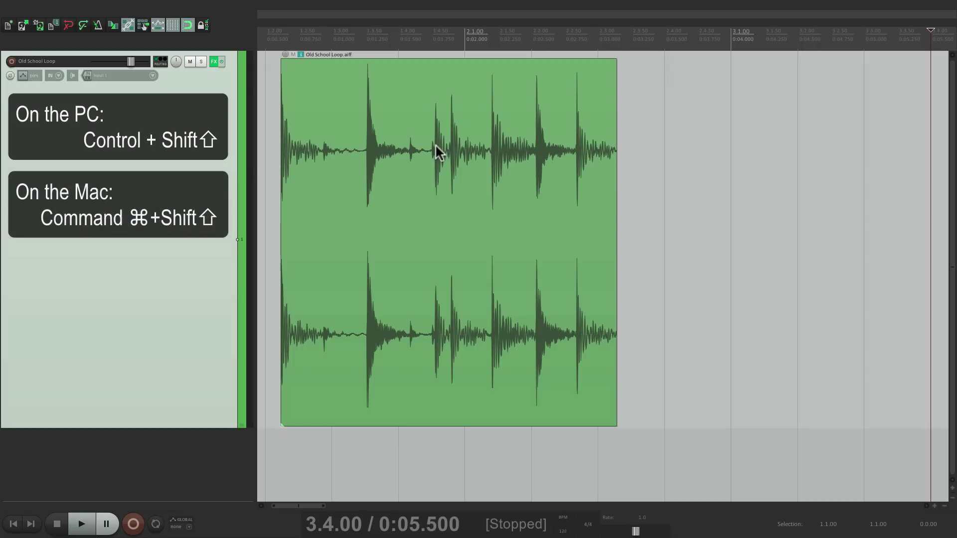
key("ctrl+shift")
left_click_drag(384, 139, 759, 137)
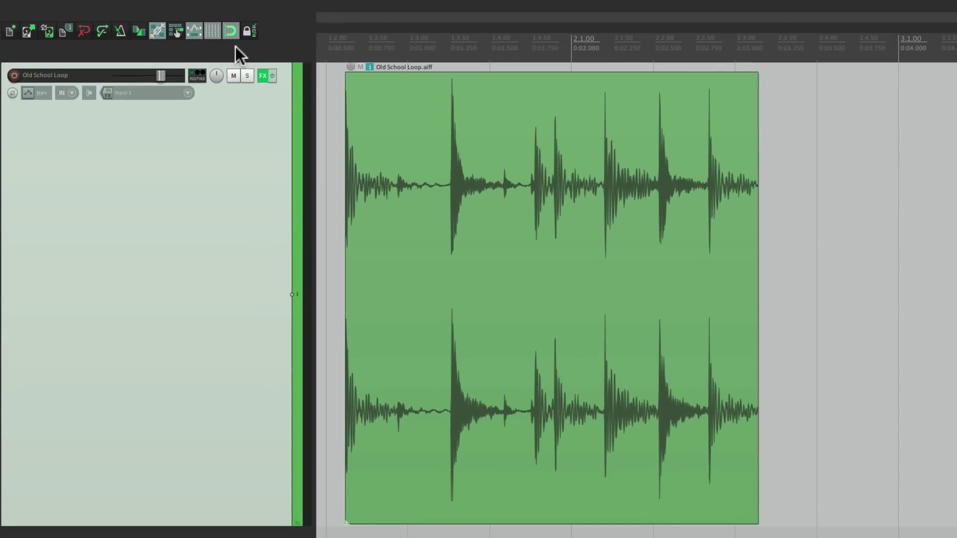
Move the loop item slightly later on the timeline while ignoring snap, and deselect it
left_click(232, 31)
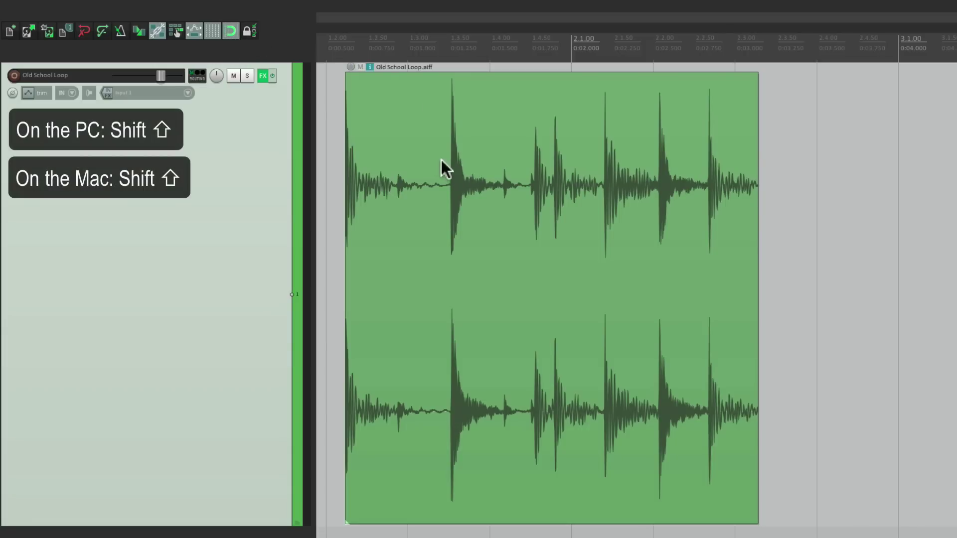
left_click_drag(442, 158, 464, 187)
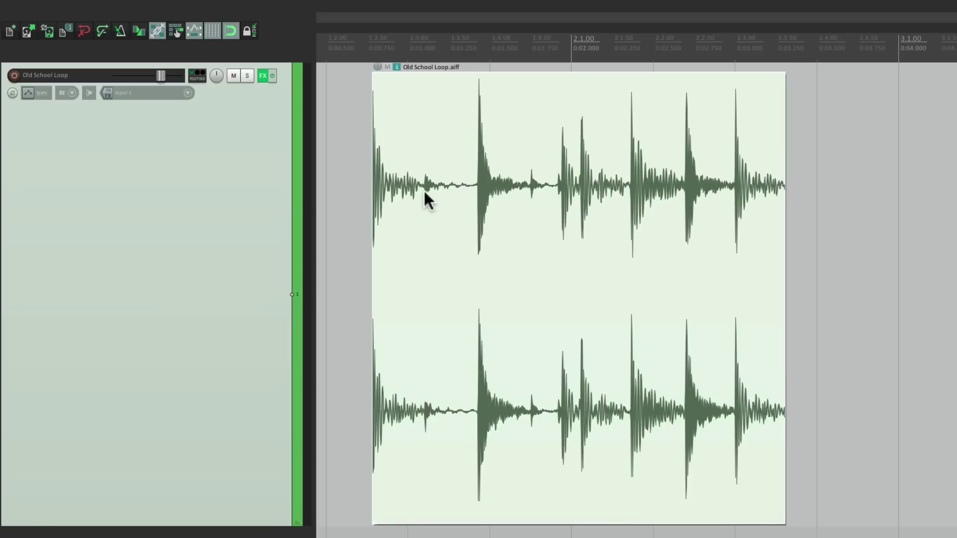
left_click(354, 205)
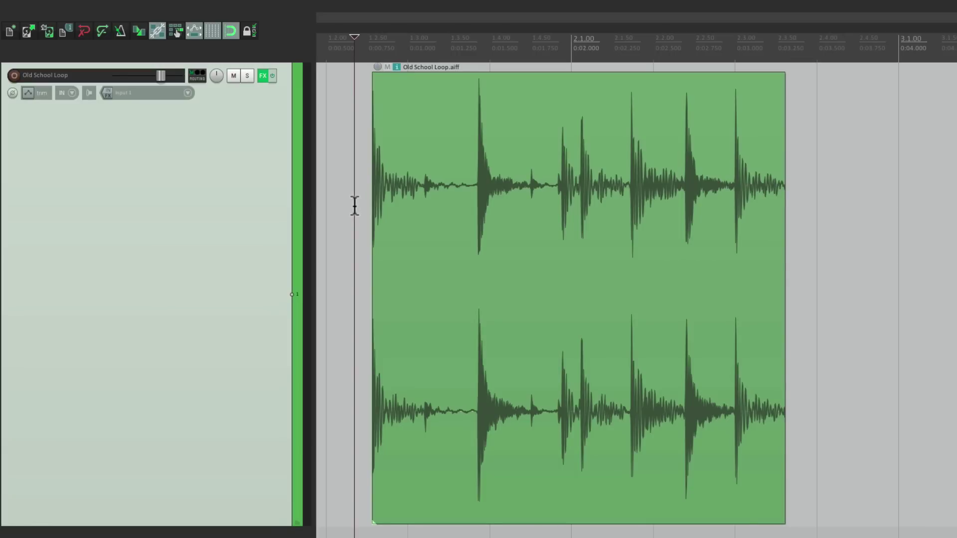
Copy the loop item twice, starting just before bar 3 and just after bar 4, and clear the selection
scroll(492, 271, "down", 2)
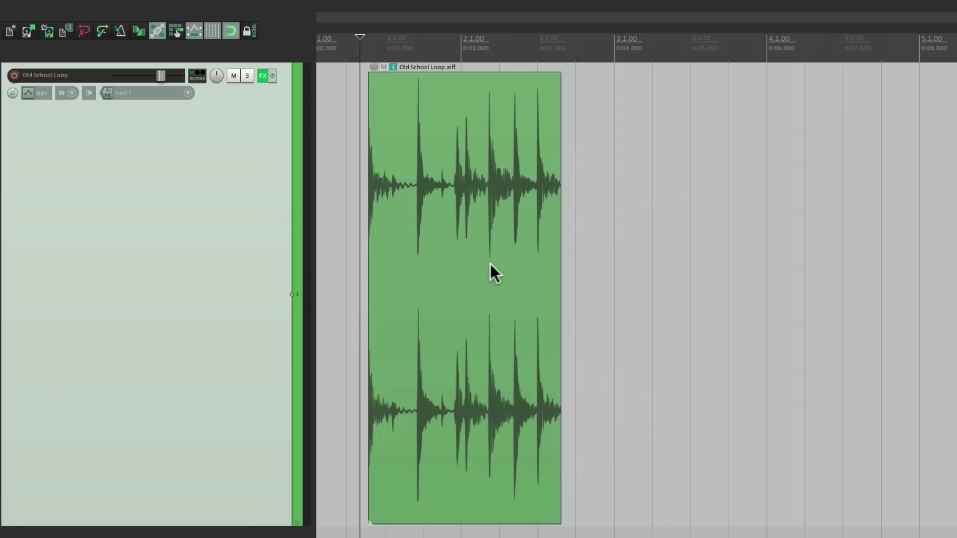
left_click_drag(434, 199, 829, 204)
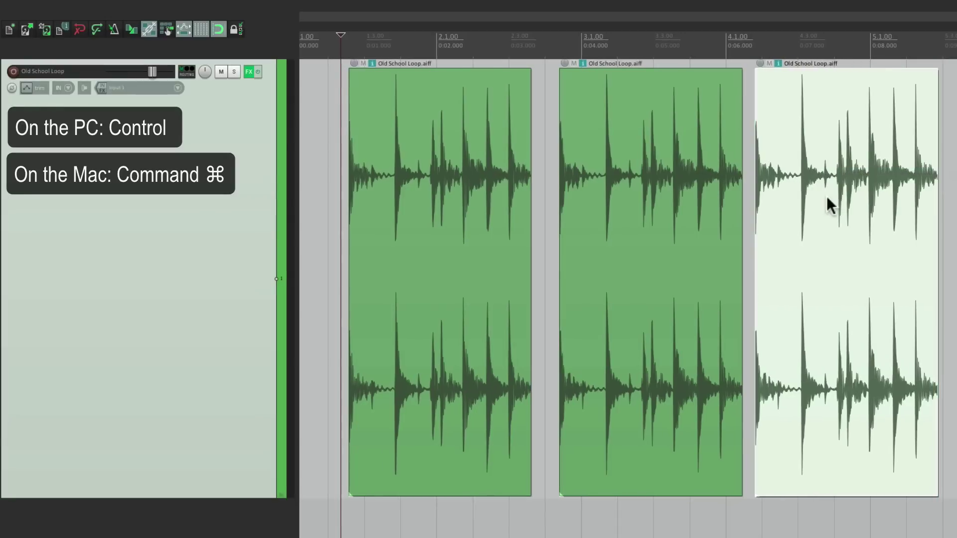
left_click(312, 145)
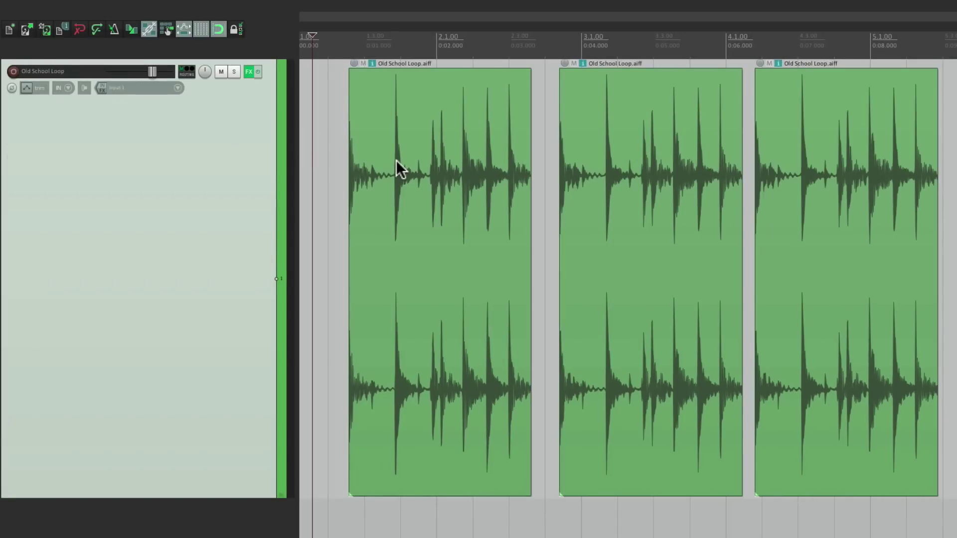
Select the first loop item and place the edit cursor at successive grid lines within it, including 2.1.00
left_click(389, 151)
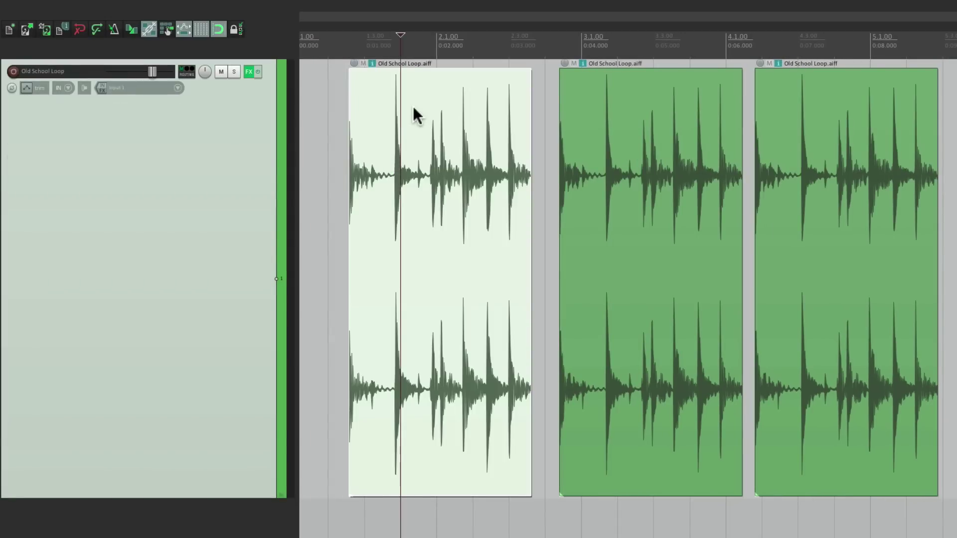
left_click(426, 99)
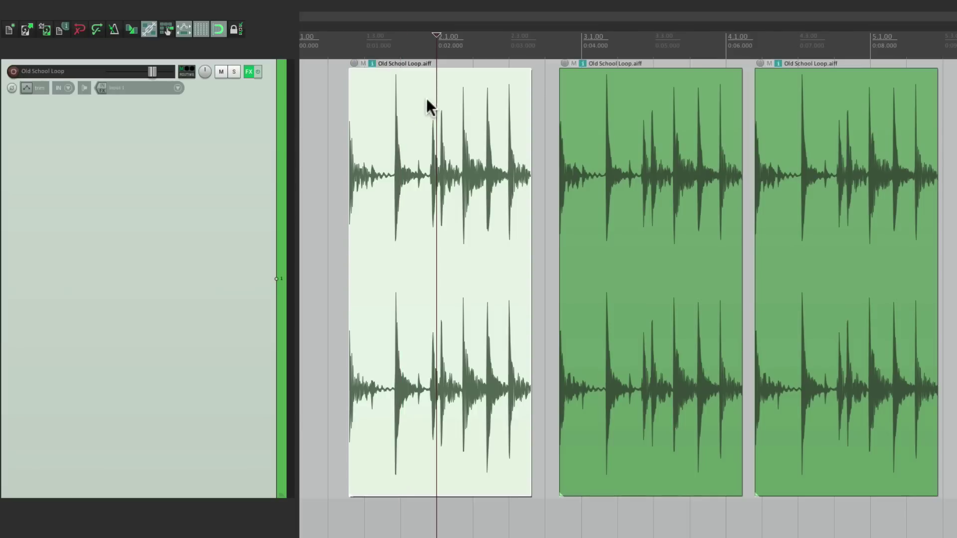
left_click(464, 99)
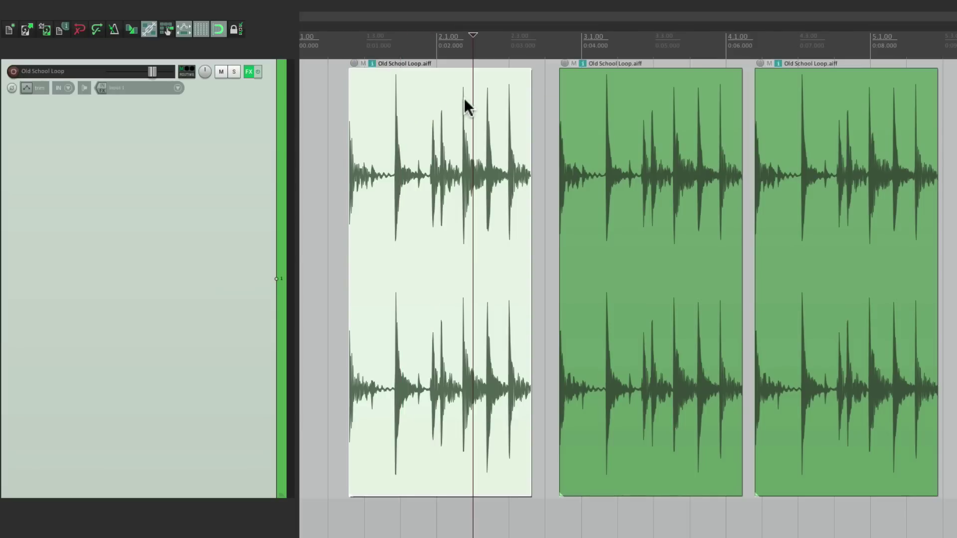
Turn snapping off and place the edit cursor at several off-grid points inside the first loop item
left_click(407, 121)
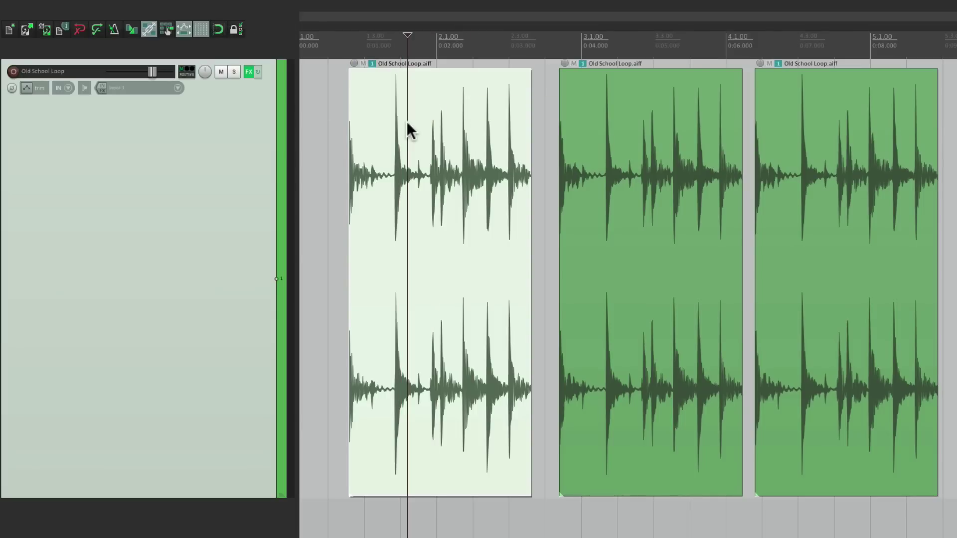
left_click(432, 120)
left_click(473, 119)
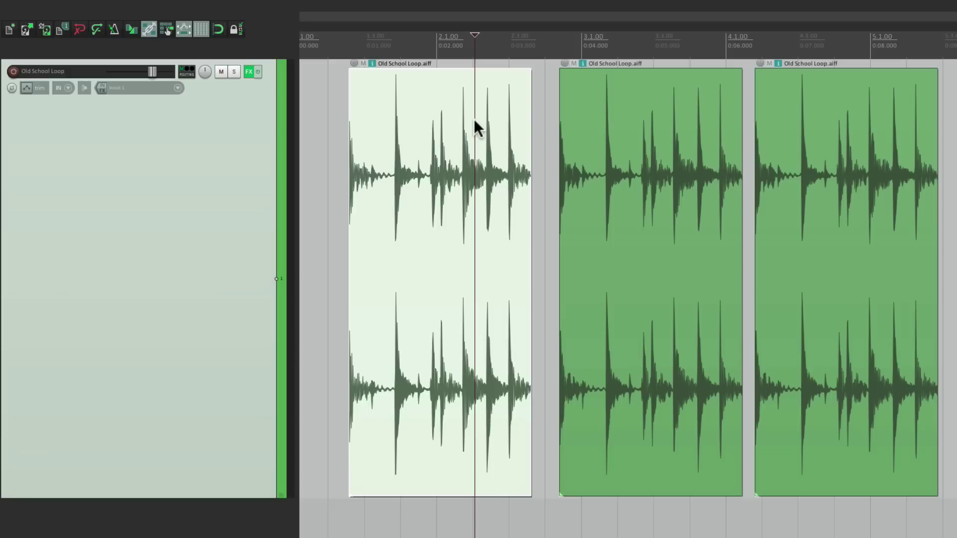
Select the second loop item at several cursor positions, reselect the first item, and clear the selection
left_click(611, 123)
left_click(591, 118)
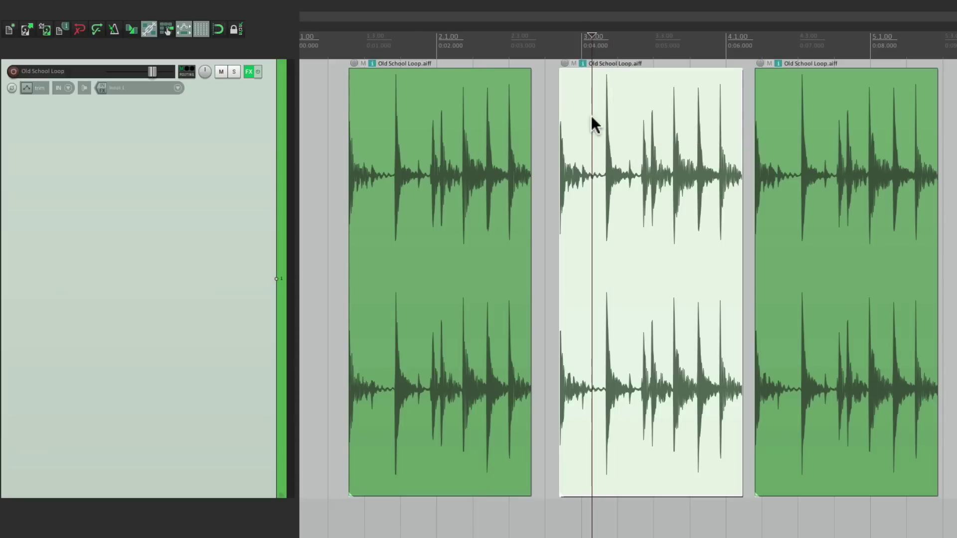
left_click(632, 118)
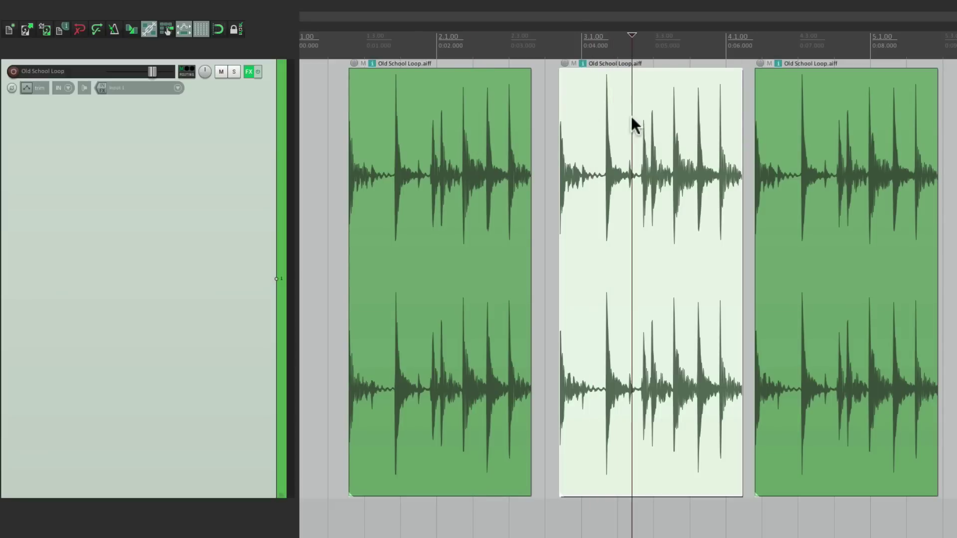
left_click(683, 114)
left_click(421, 127)
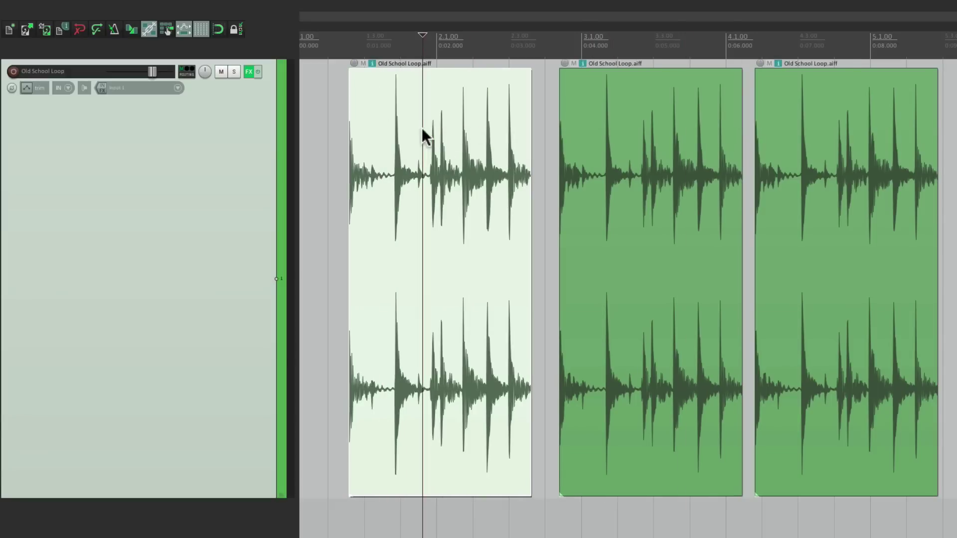
left_click(329, 126)
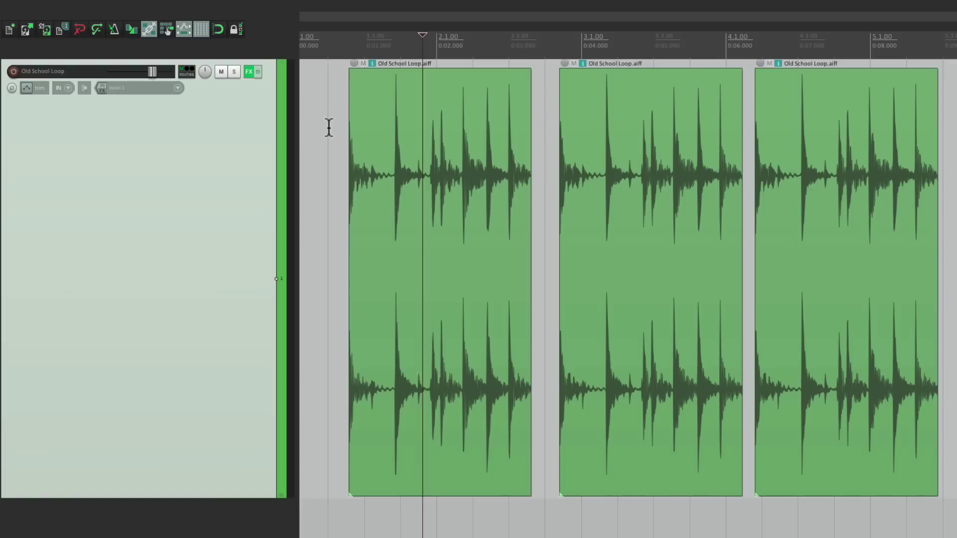
Select the first and second loop items together, and remove the second from the selection
left_click(398, 132, "ctrl")
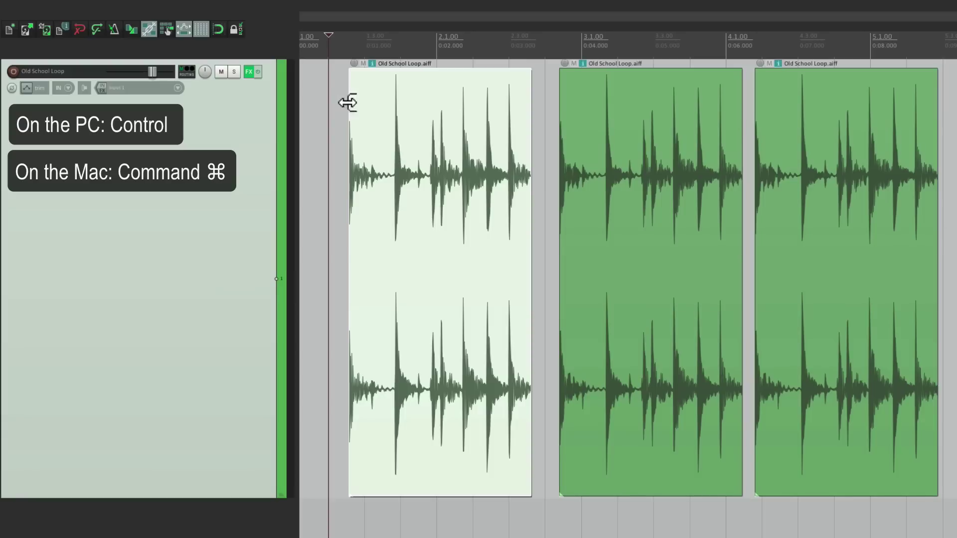
left_click(641, 133, "ctrl")
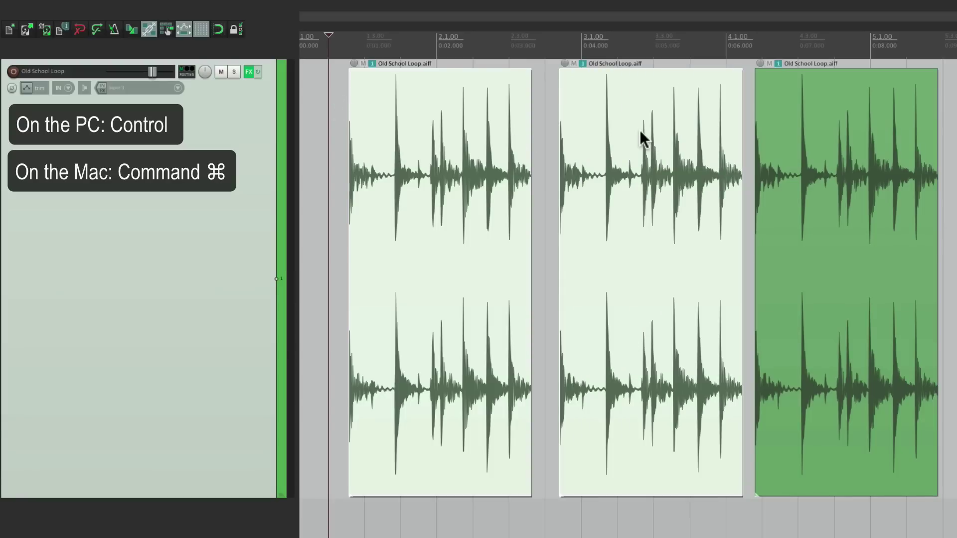
left_click_drag(639, 130, 633, 130)
left_click(633, 130, "ctrl")
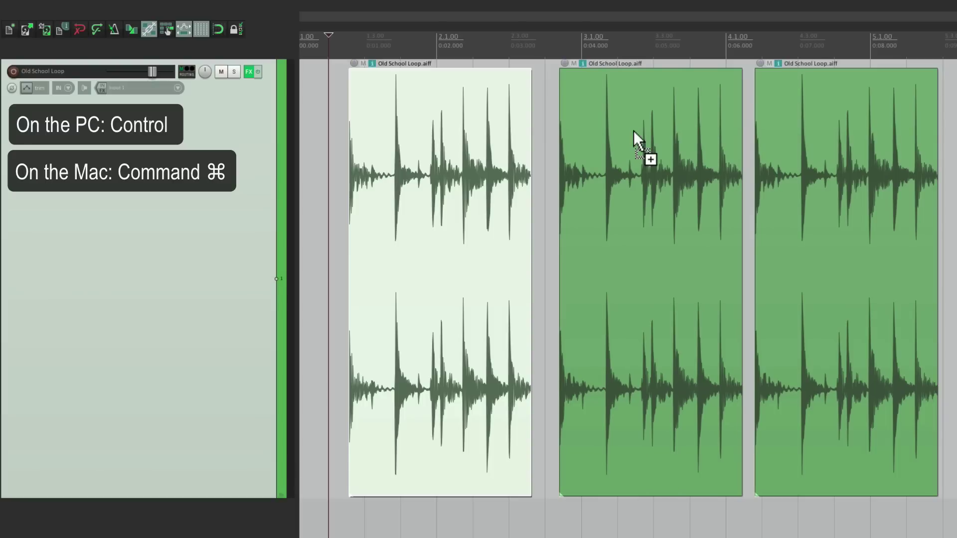
Toggle the three loop items individually in and out of the selection until none remains selected
left_click(426, 132, "ctrl")
left_click(426, 133, "ctrl")
left_click(586, 144, "ctrl")
left_click(799, 148, "ctrl")
left_click(797, 151, "ctrl")
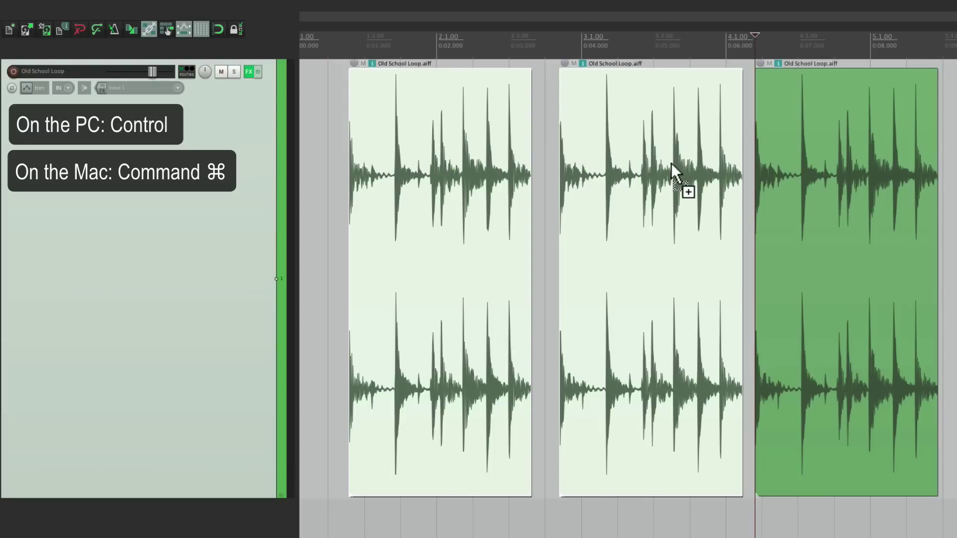
left_click(677, 162, "ctrl")
left_click(476, 177, "ctrl")
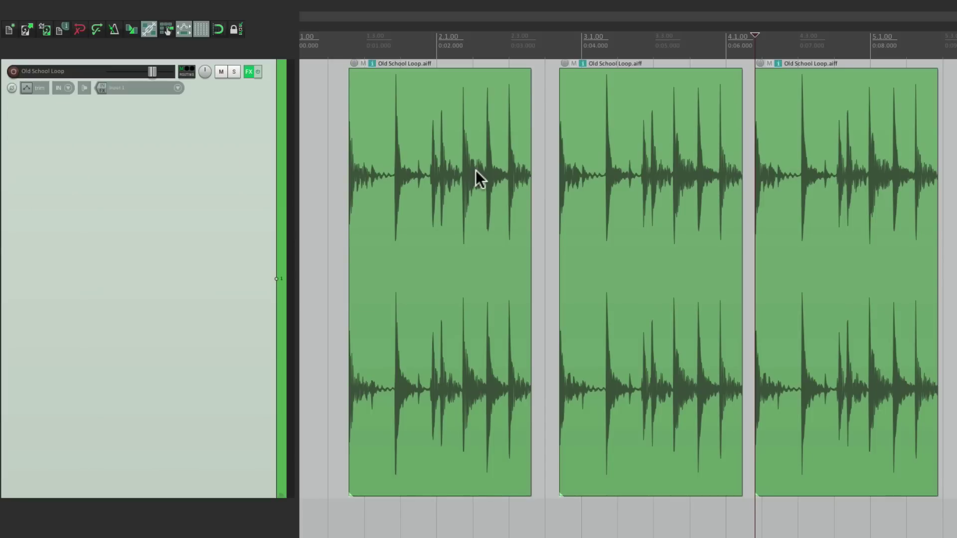
Select the whole range of loop items from the first through the third
left_click(409, 158, "shift")
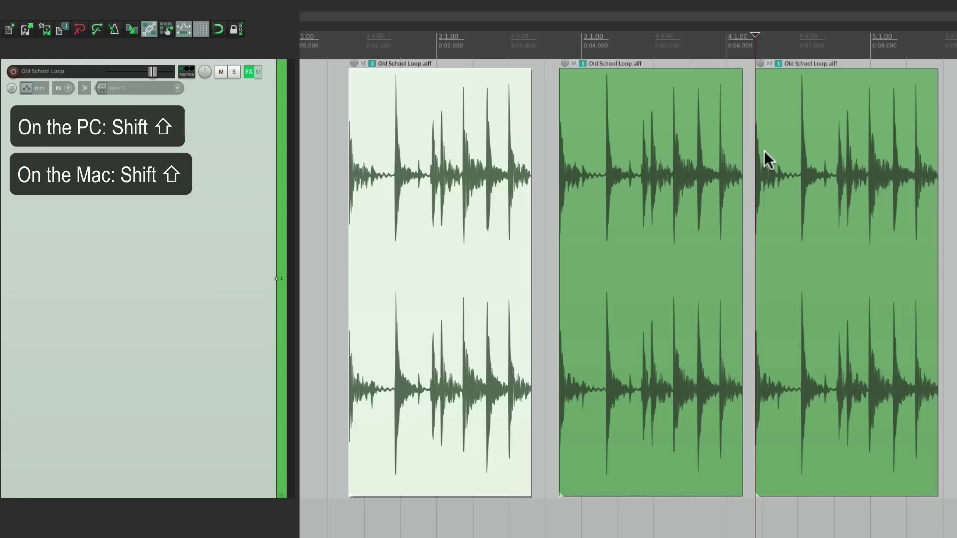
left_click(815, 130, "shift")
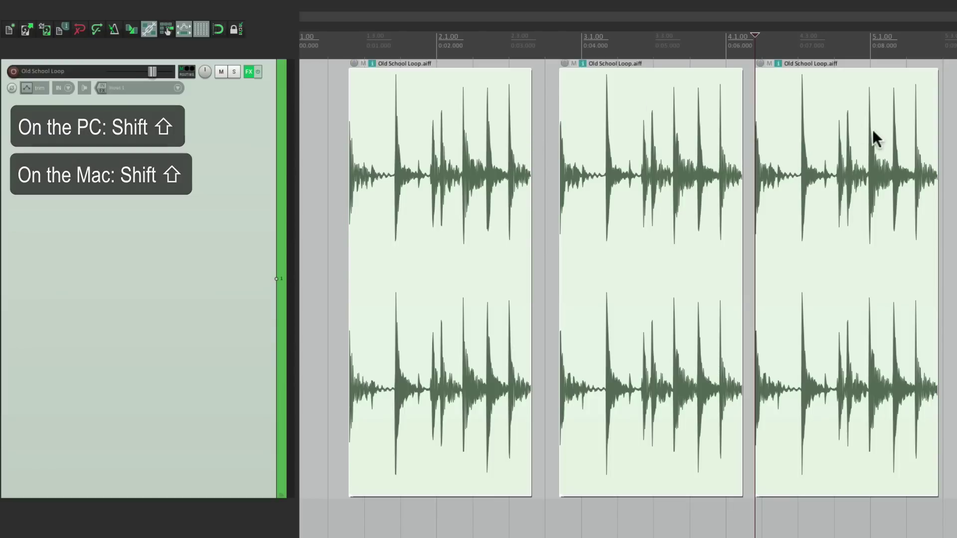
Clear the item selection, select the non-adjacent first and third loop items, and swap the third for the second
left_click(330, 193)
key("ctrl+a")
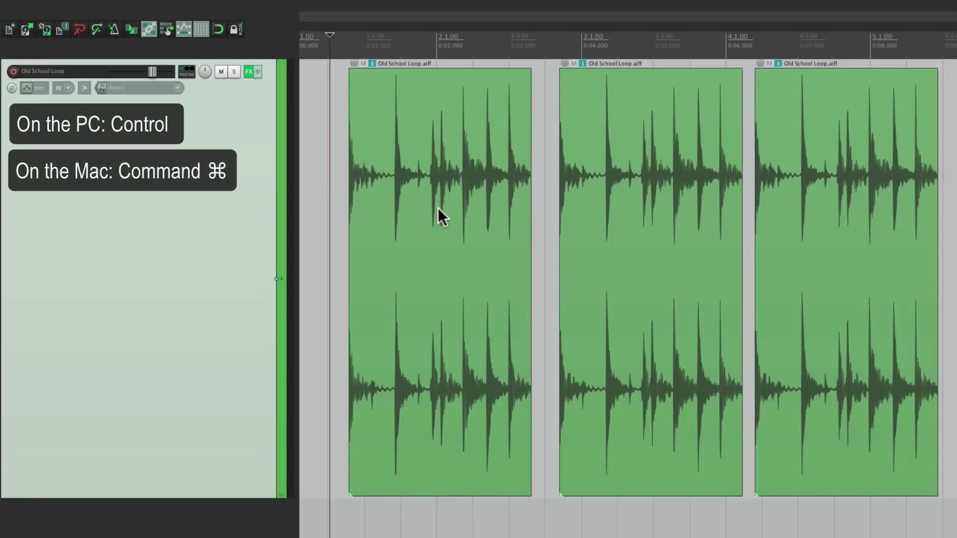
left_click(427, 147, "ctrl")
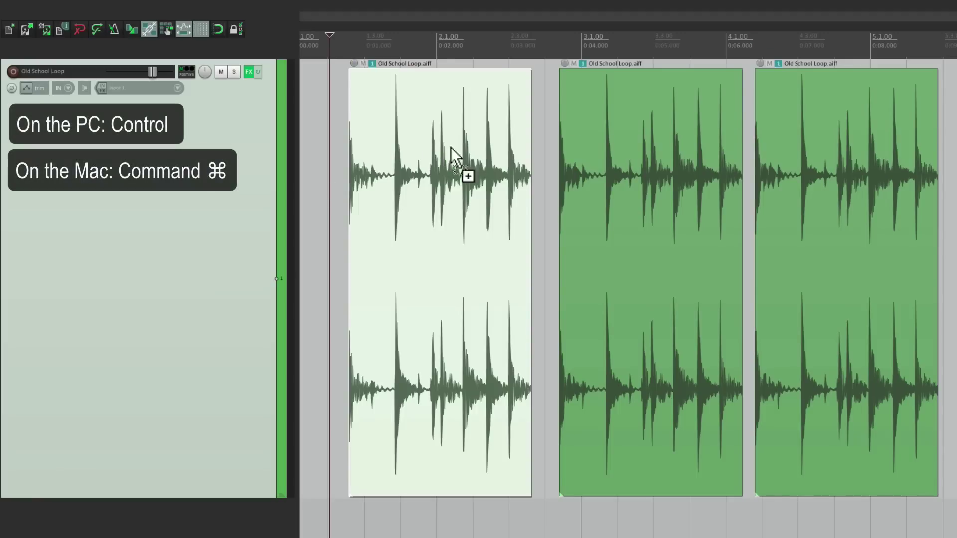
left_click(808, 127, "ctrl")
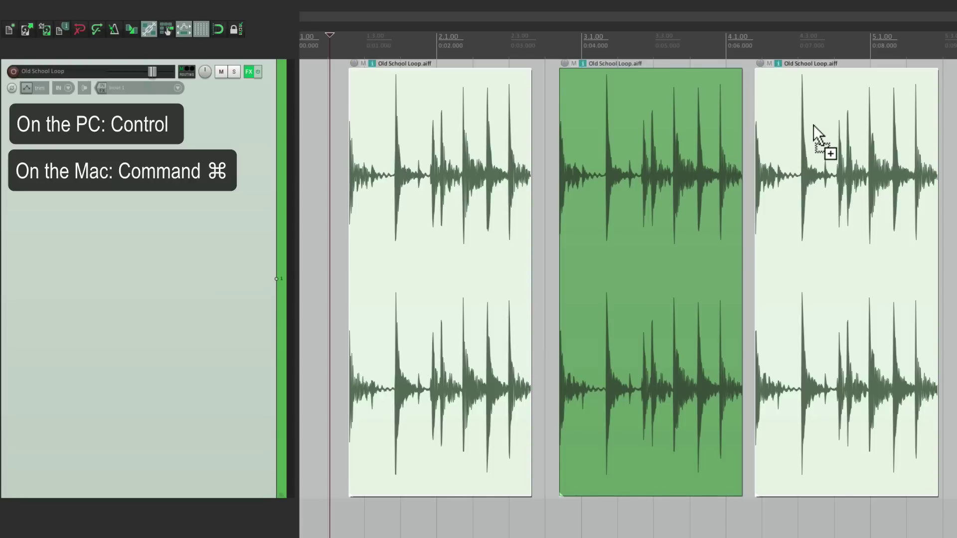
left_click(812, 125, "ctrl")
left_click(649, 138, "ctrl")
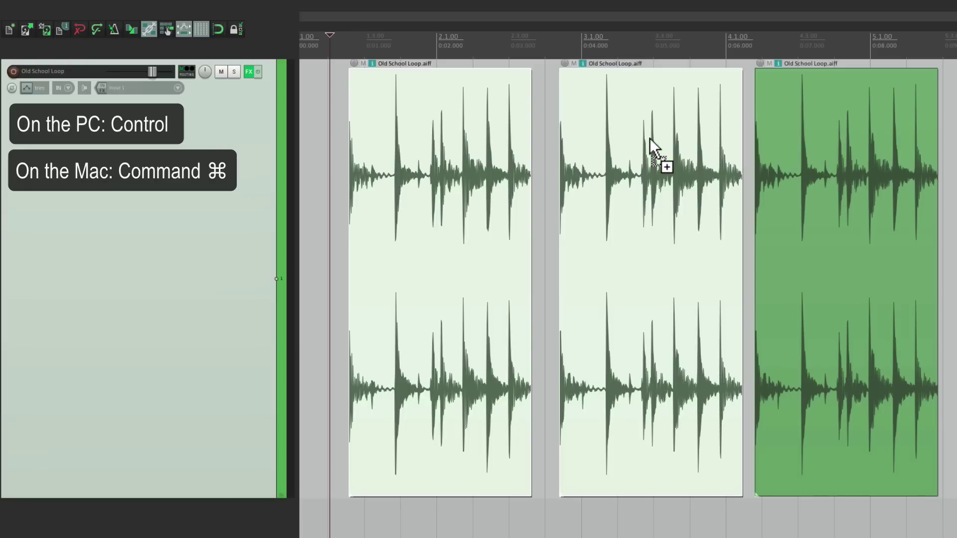
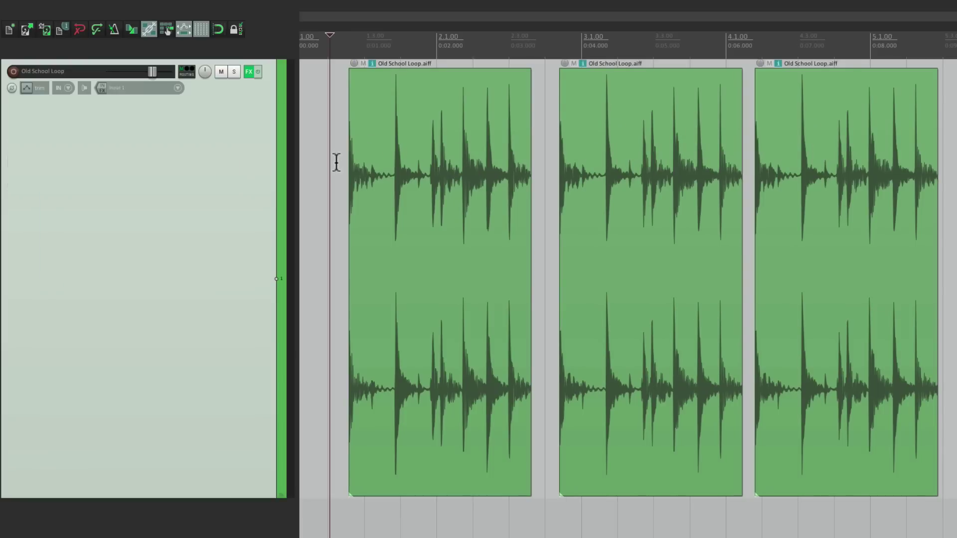
Extend the first loop item by moving its start edge earlier, to about 0:00.679
scroll(327, 208, "up", 3)
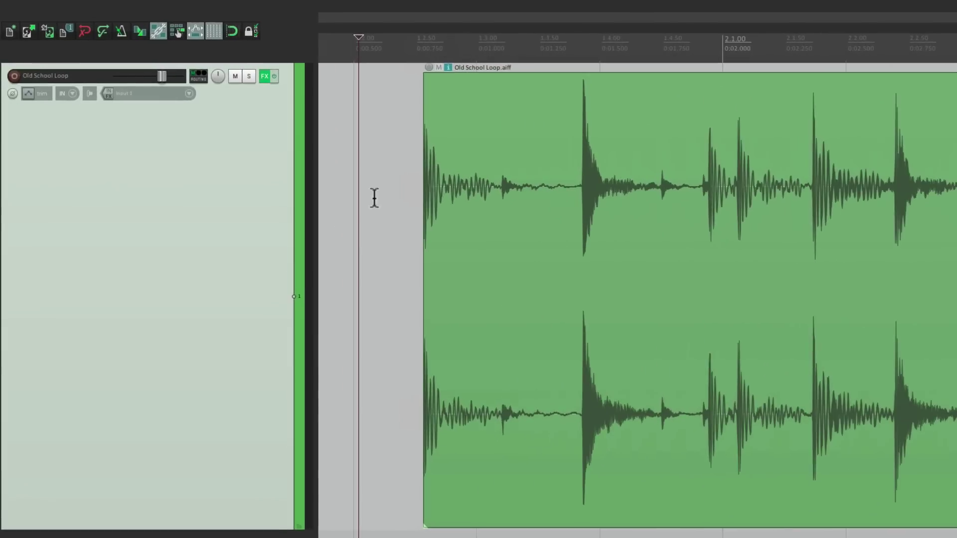
scroll(420, 269, "up", 2)
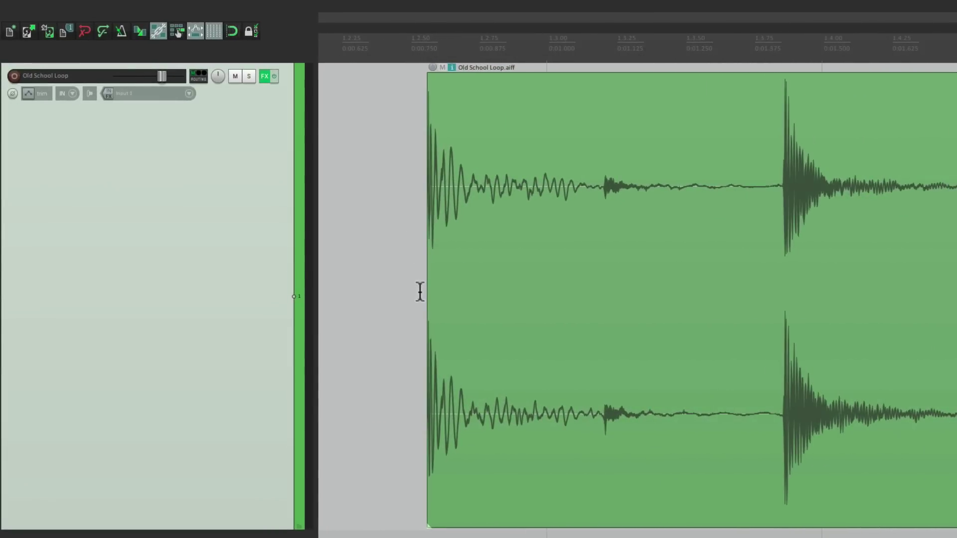
left_click_drag(430, 284, 372, 284)
scroll(472, 286, "down", 1)
scroll(472, 286, "down", 1)
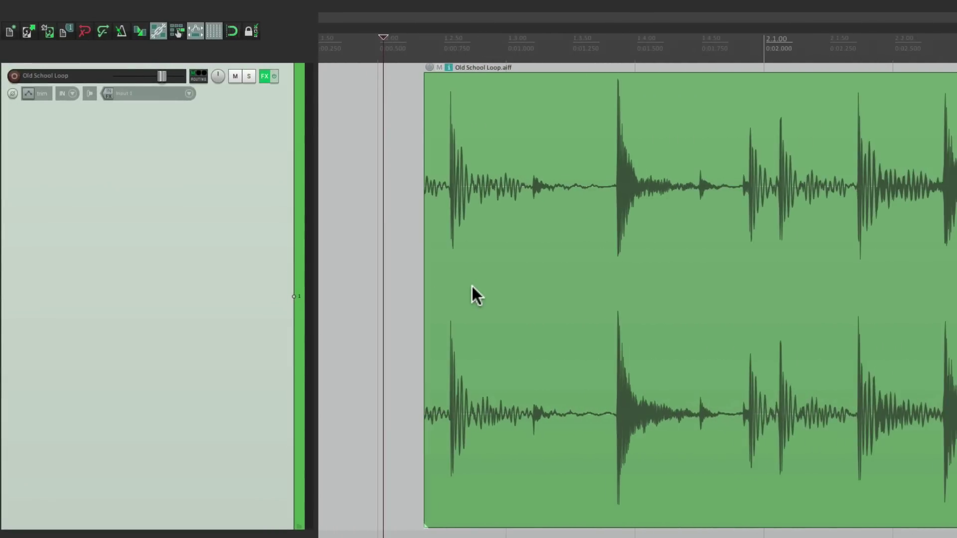
Extend the first loop item's end edge to about 0:03.341
scroll(471, 286, "right", 5)
mouse_move(582, 287)
left_mouse_down()
mouse_move(560, 293)
mouse_move(592, 293)
mouse_move(553, 294)
mouse_move(591, 296)
left_mouse_up()
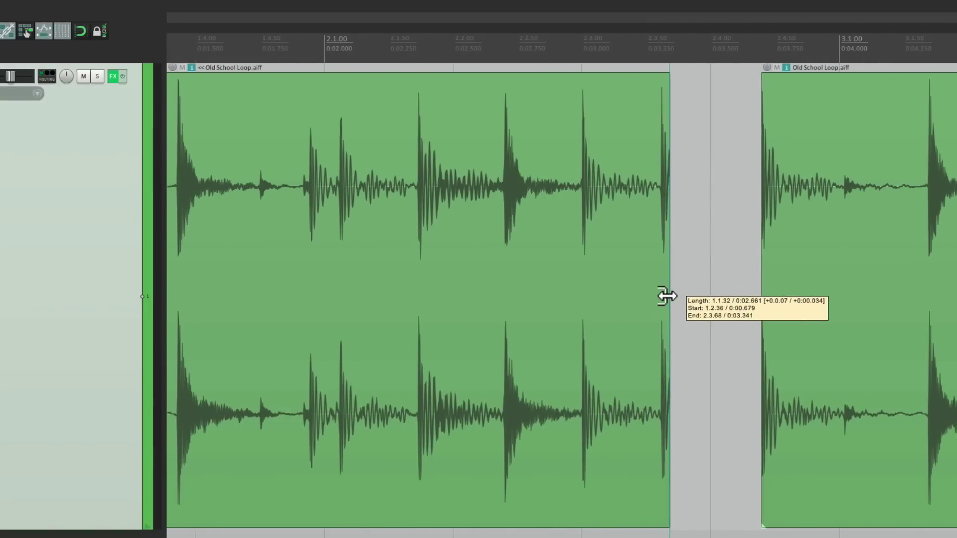
left_click_drag(667, 296, 666, 297)
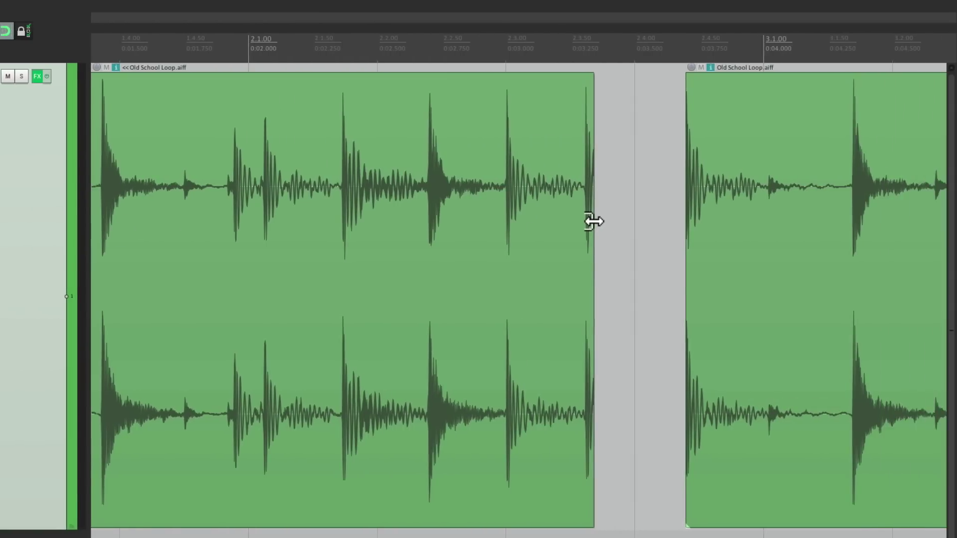
Adjust the first loop item's end edge and extend its start edge to 1.2.00, using snapping and bypassing it
left_click_drag(818, 220, 850, 221)
mouse_move(623, 220)
left_mouse_down()
mouse_move(577, 222)
mouse_move(643, 222)
mouse_move(568, 225)
mouse_move(610, 225)
left_mouse_up()
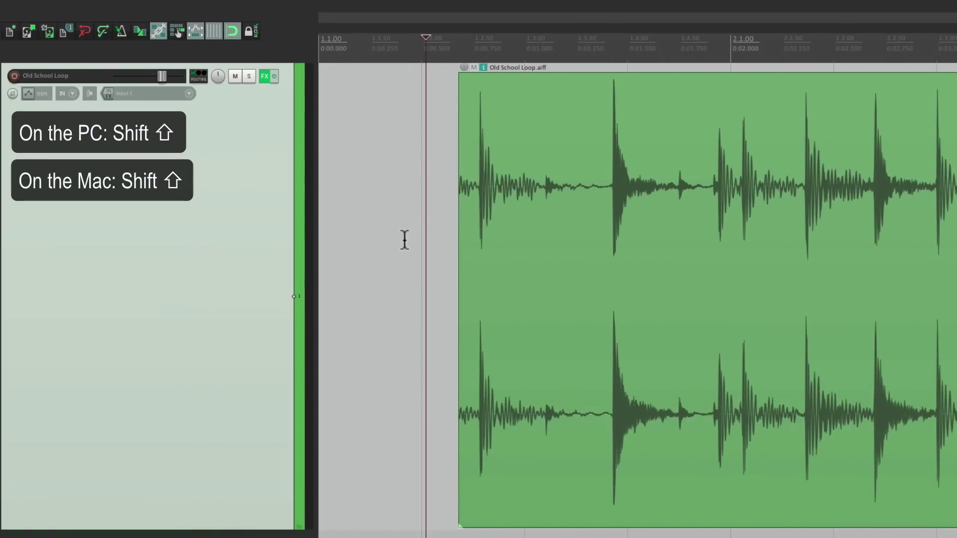
left_click_drag(461, 244, 439, 266)
left_click(365, 233)
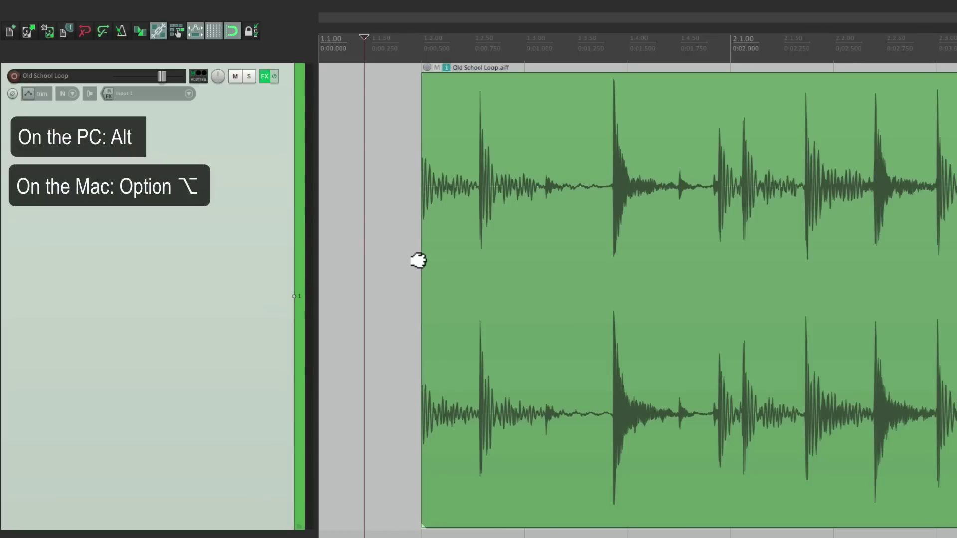
Try stretching the first loop item from its start edge, both with snapping and ignoring it
mouse_move(419, 260)
left_mouse_down()
mouse_move(556, 260)
mouse_move(404, 259)
mouse_move(719, 260)
mouse_move(423, 248)
mouse_move(530, 241)
mouse_move(427, 244)
left_mouse_up()
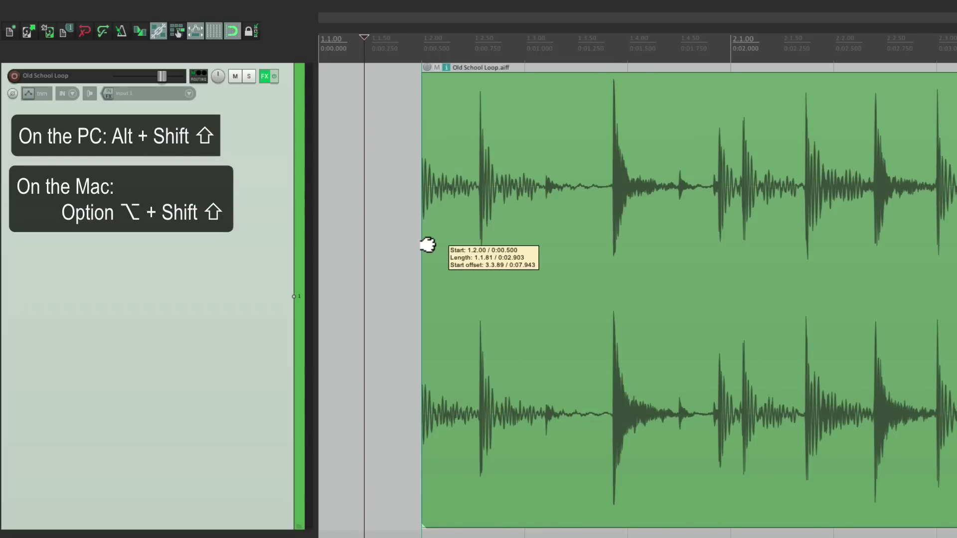
left_click_drag(427, 244, 466, 249)
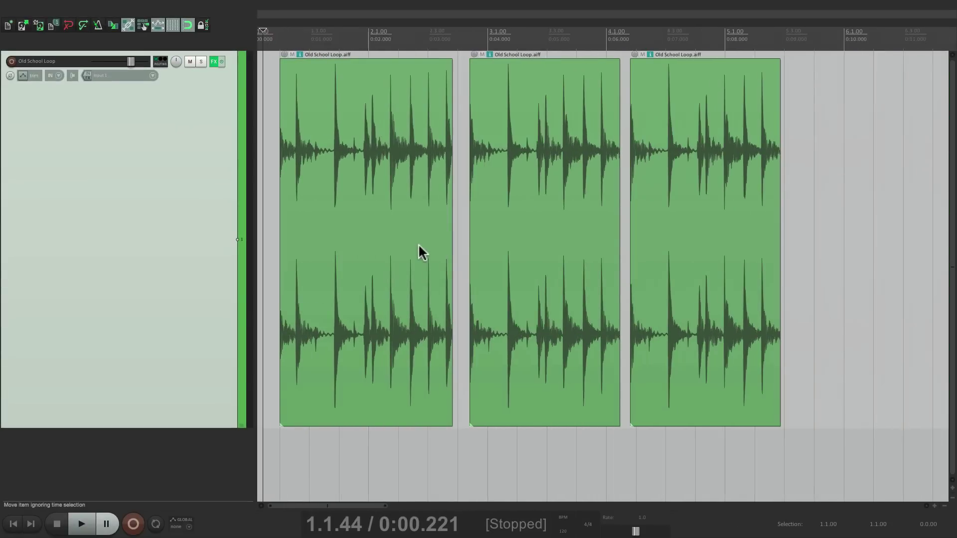
Delete the second and third loop items, keeping only the first
left_click(501, 88)
left_click(647, 89, "ctrl")
key("Delete")
scroll(299, 171, "up", 6)
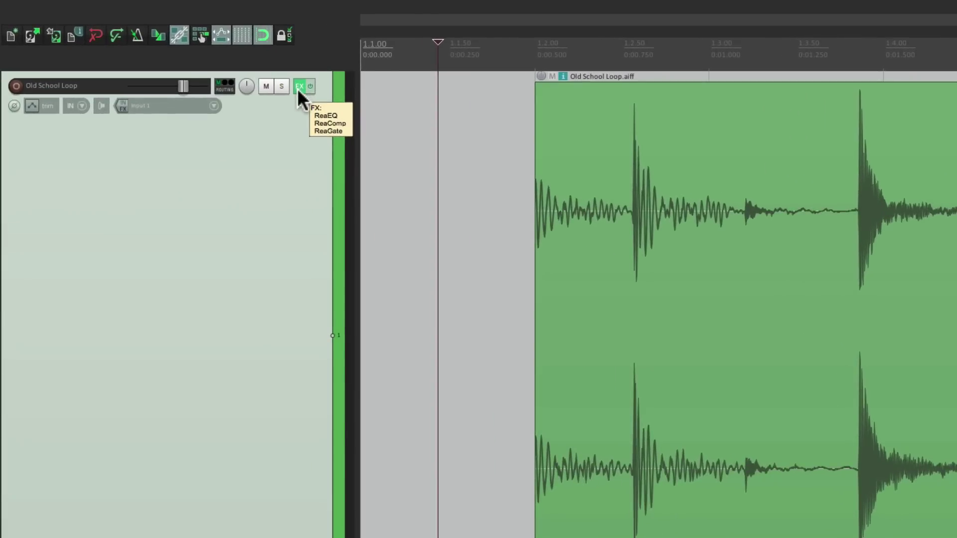
Examine the ReaEQ, ReaComp and ReaGate effects in the Old School Loop track's FX chain
left_click(299, 87)
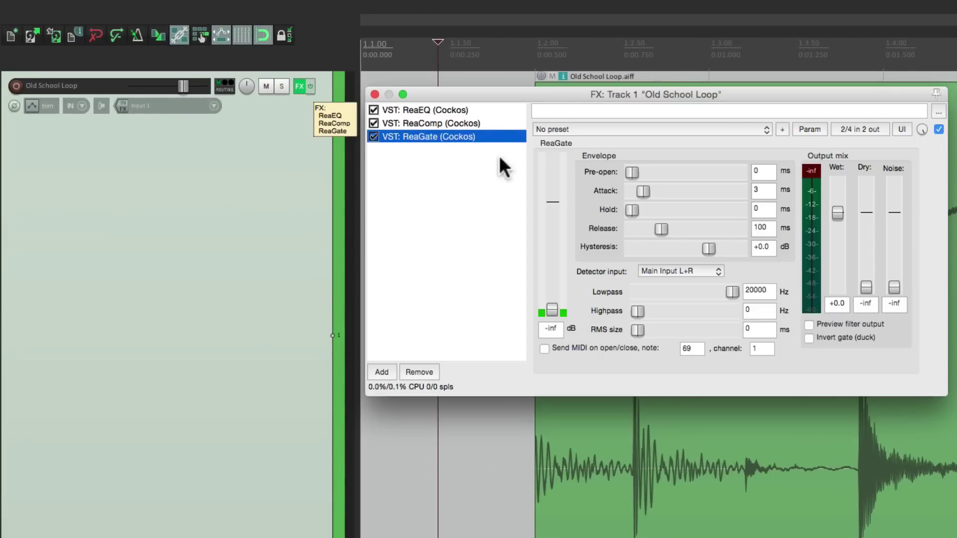
left_click(497, 109)
left_click(495, 122)
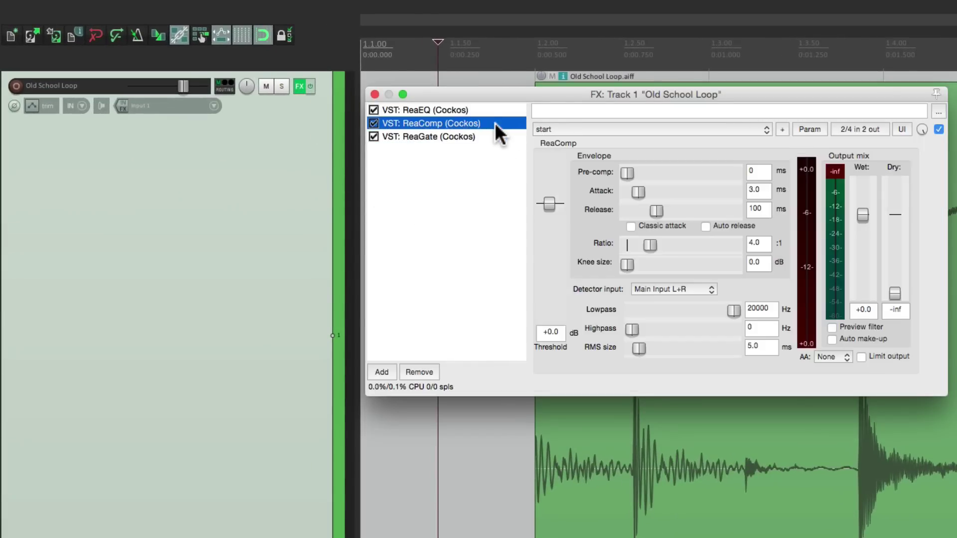
left_click(499, 138)
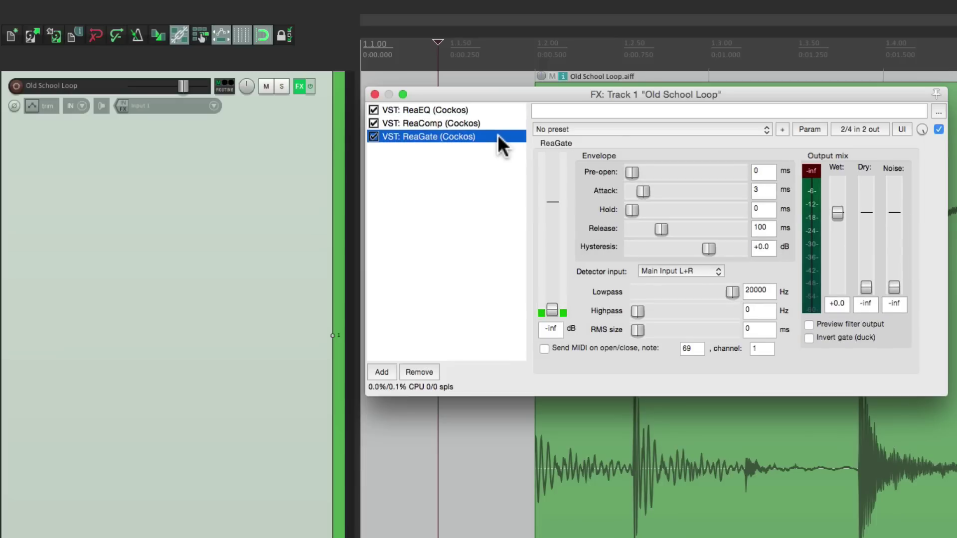
left_click(374, 94)
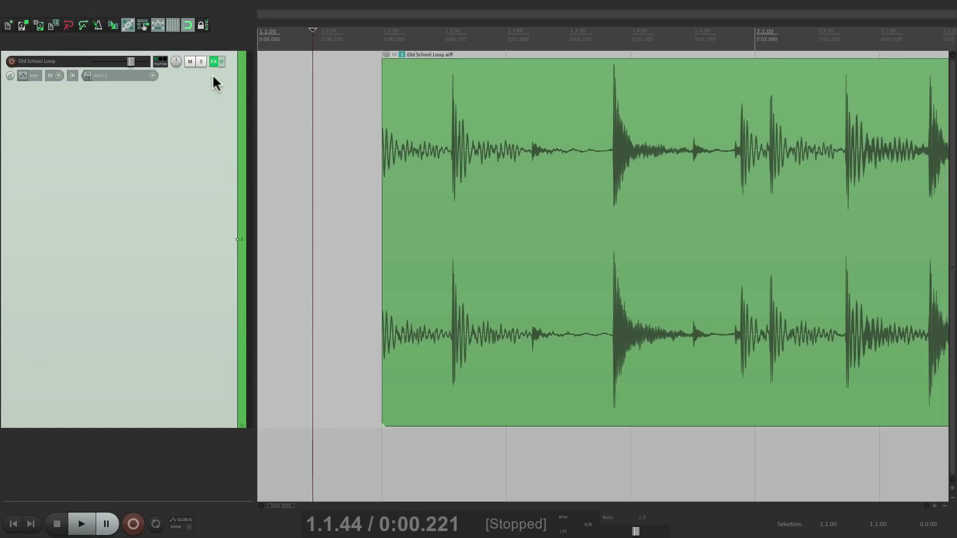
Add a new track below and copy the Old School Loop track's whole FX chain onto it
double_click(214, 429)
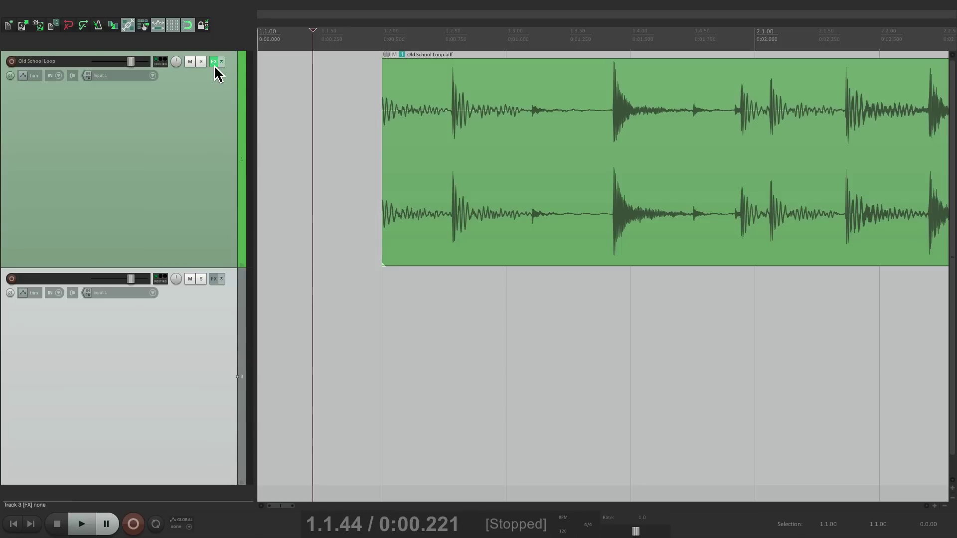
left_click_drag(214, 61, 205, 331)
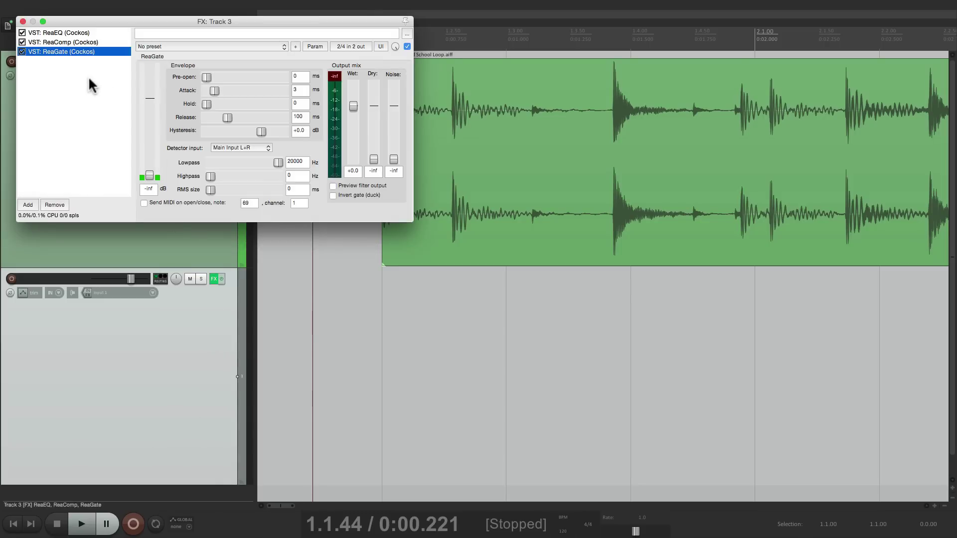
left_click_drag(92, 26, 369, 105)
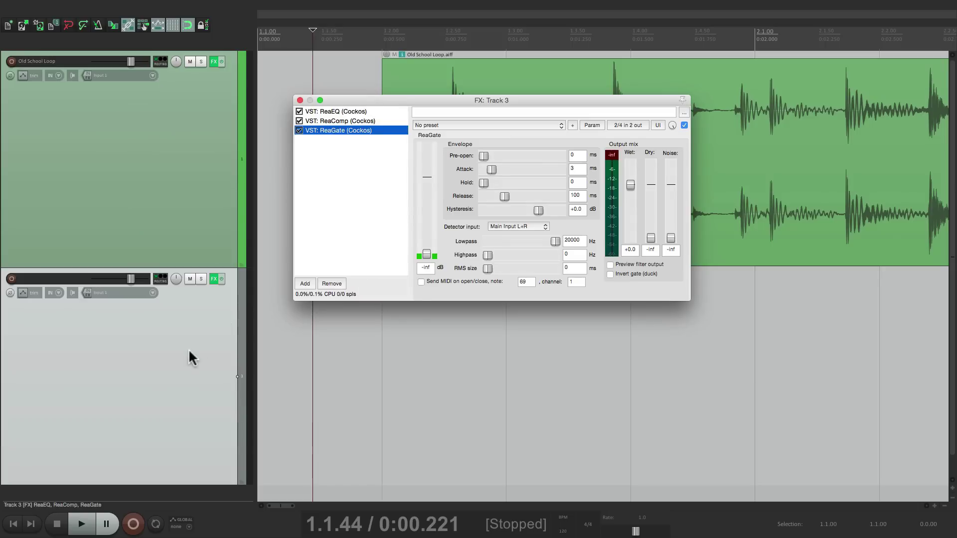
left_click(300, 101)
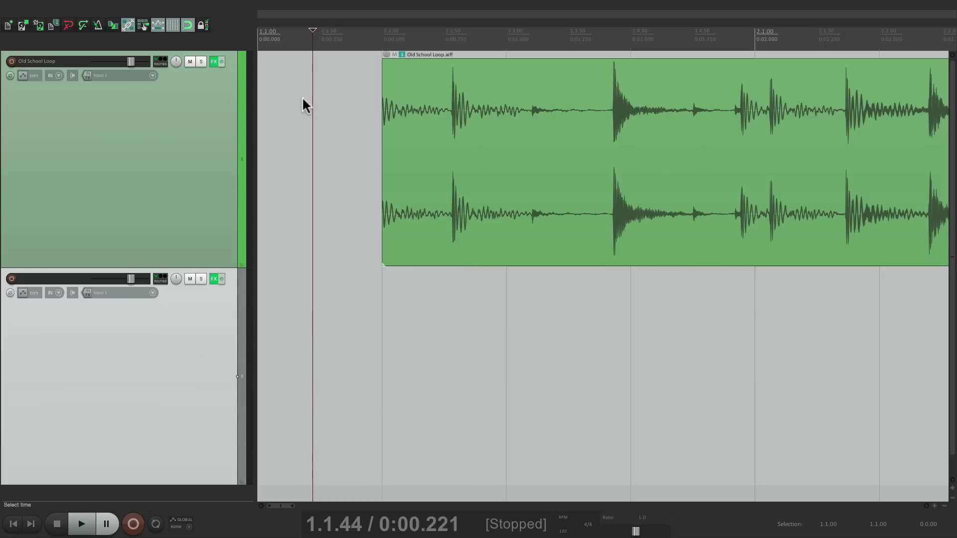
Compare the FX chains of the Old School Loop track and the new track
left_click(213, 62)
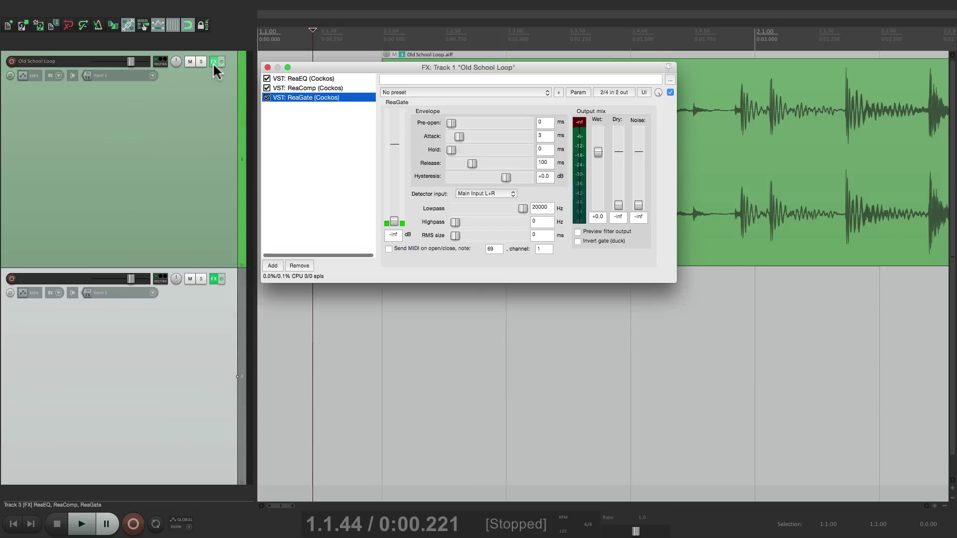
left_click(261, 60)
left_click(214, 278)
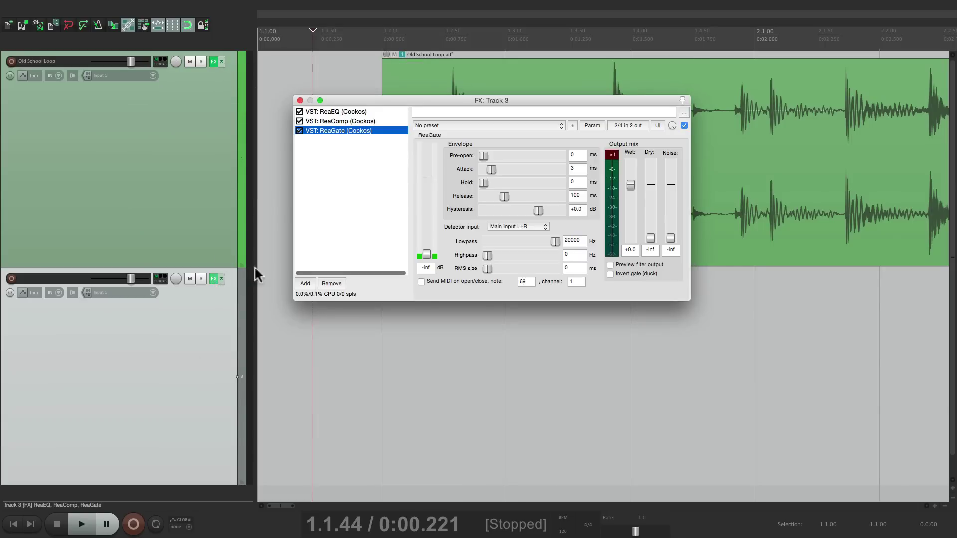
left_click(299, 100)
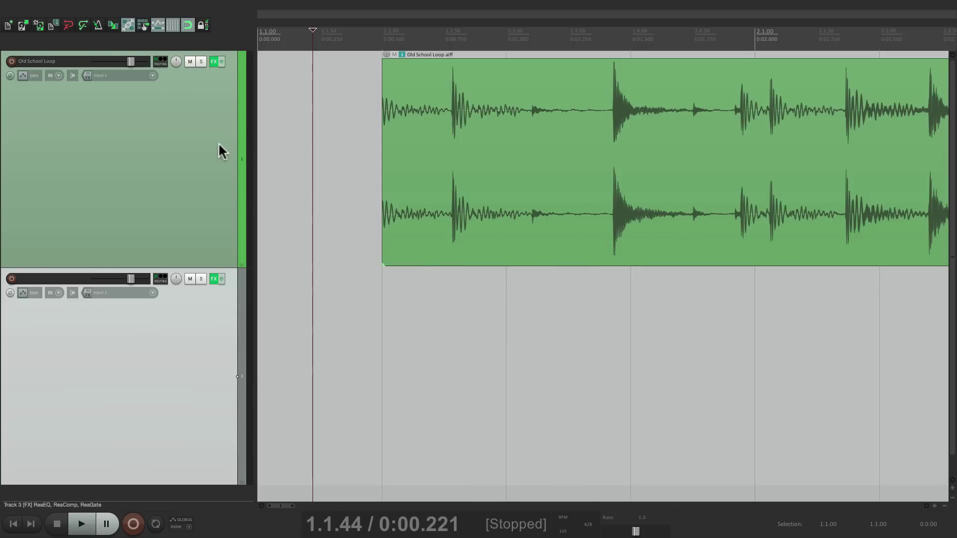
Remove all effects from the new track and move the Old School Loop track's FX chain onto it
left_click(213, 280, "alt")
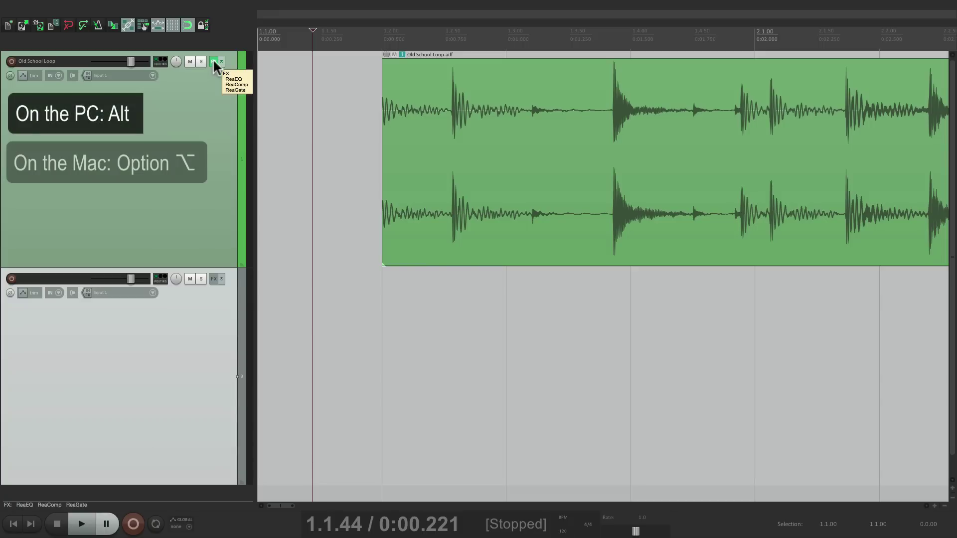
left_click_drag(214, 60, 219, 330)
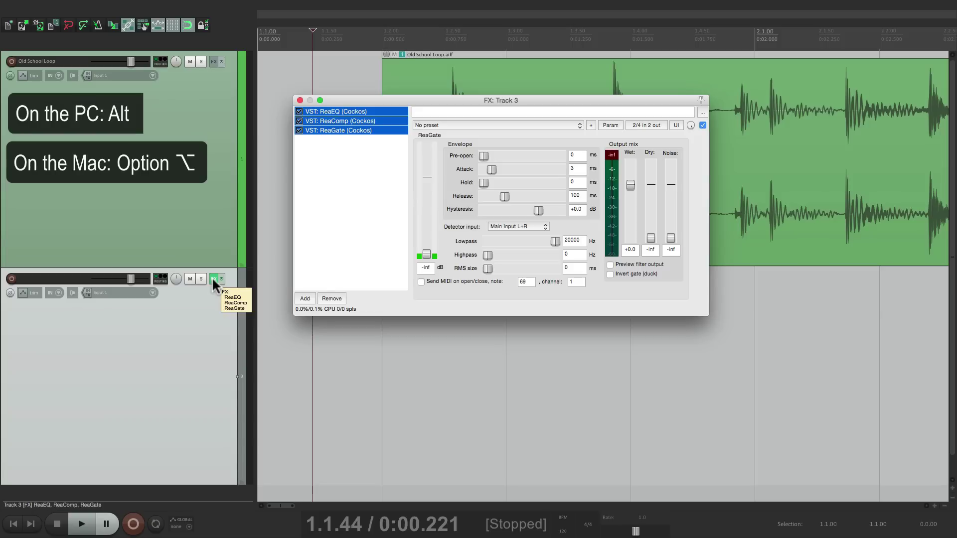
Move the FX chain from the new track back to the Old School Loop track and close both FX windows
left_click_drag(212, 277, 213, 116)
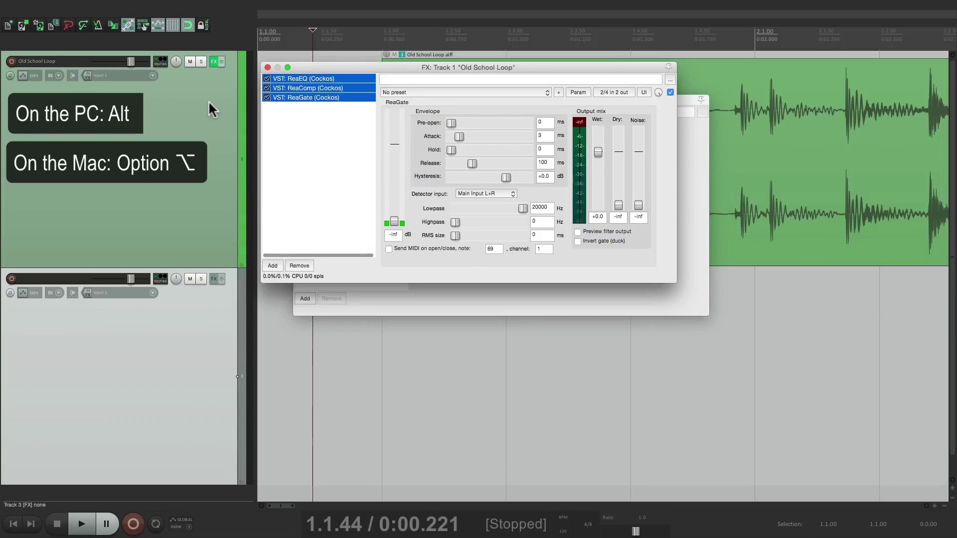
left_click(409, 299)
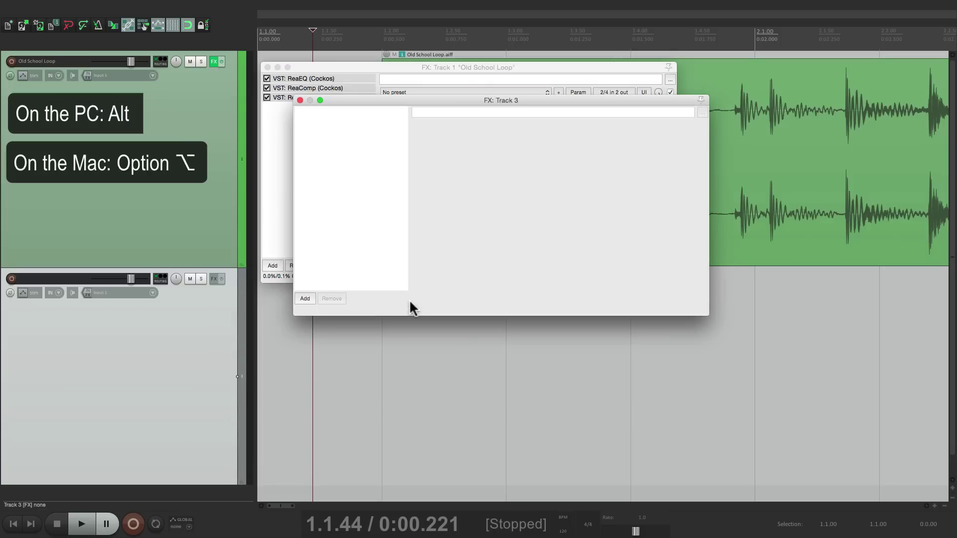
left_click(299, 100)
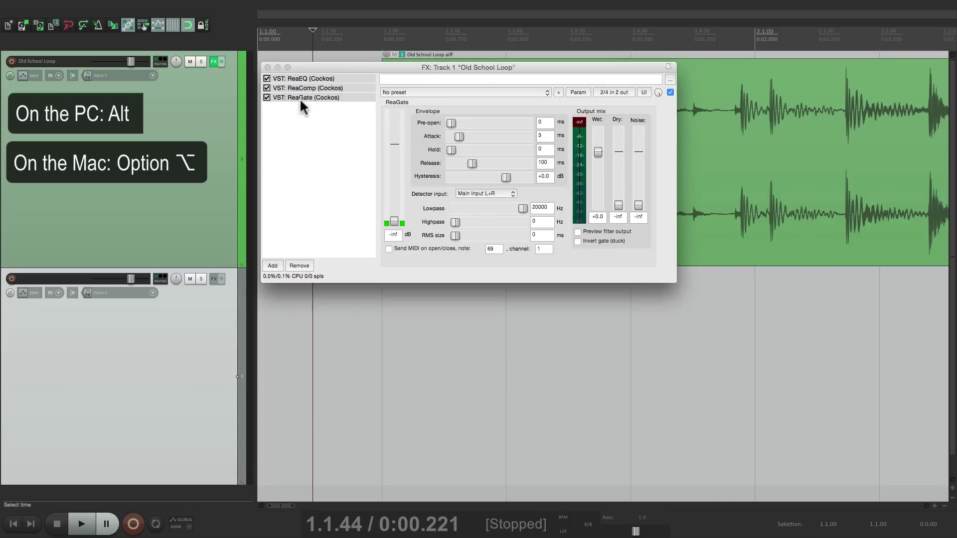
left_click(268, 67)
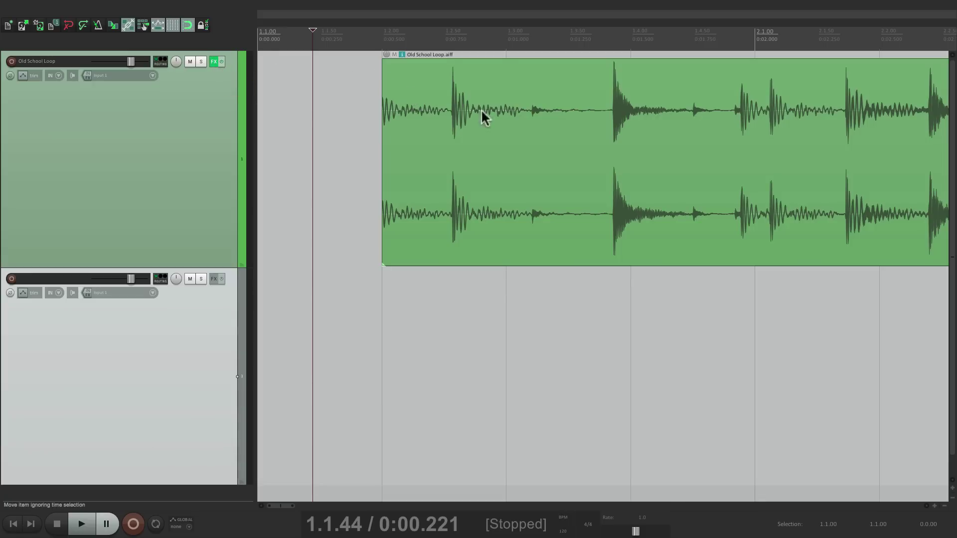
Copy the Old School Loop track's FX chain onto its audio item and remove all effects from the track
left_click_drag(214, 62, 438, 88)
left_click_drag(203, 21, 439, 110)
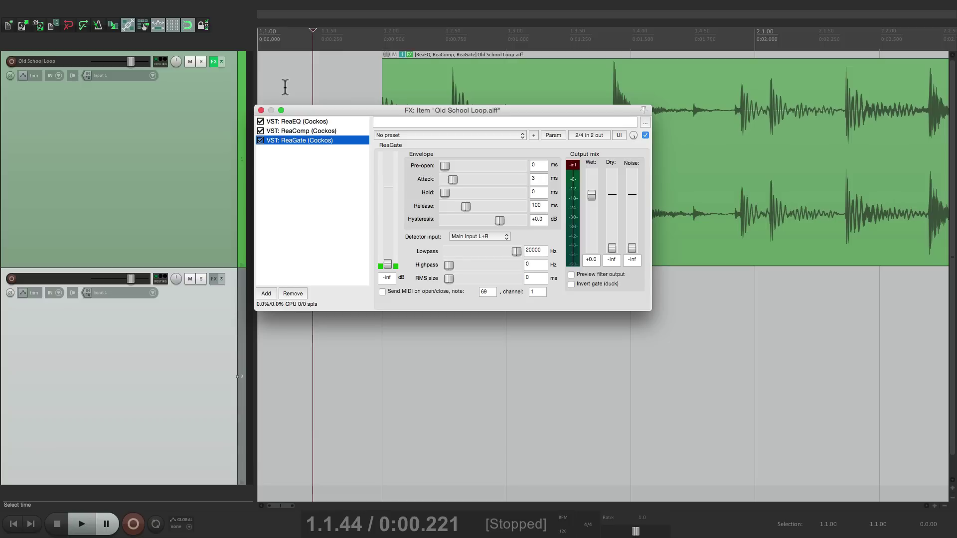
left_click(261, 110)
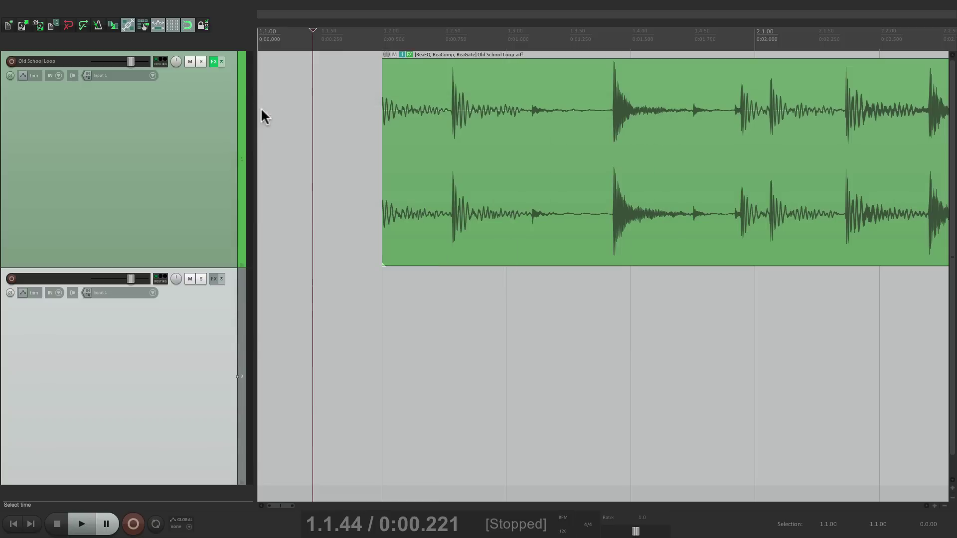
left_click(214, 61, "alt")
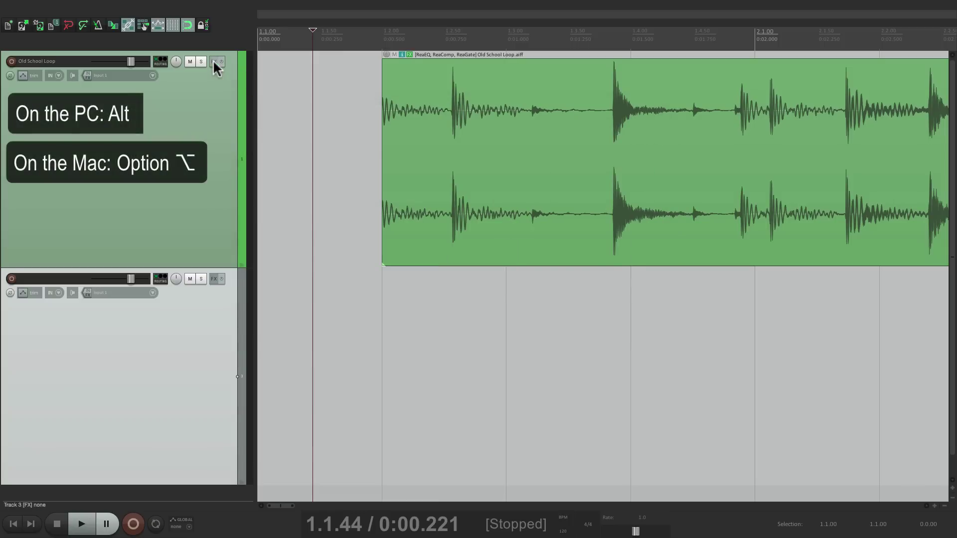
Move the audio item's FX chain onto the Old School Loop track, then move it from the track back onto the item
left_click(409, 54)
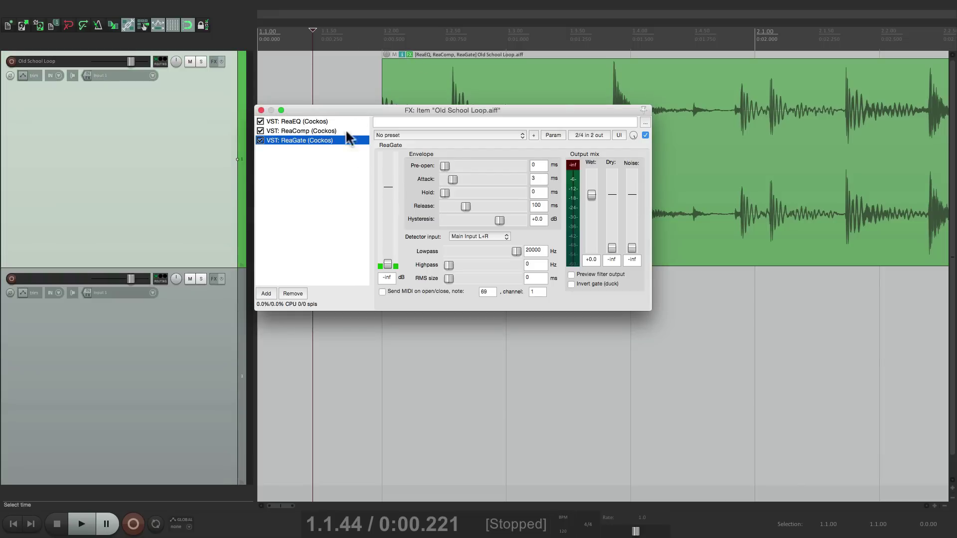
left_click(260, 110)
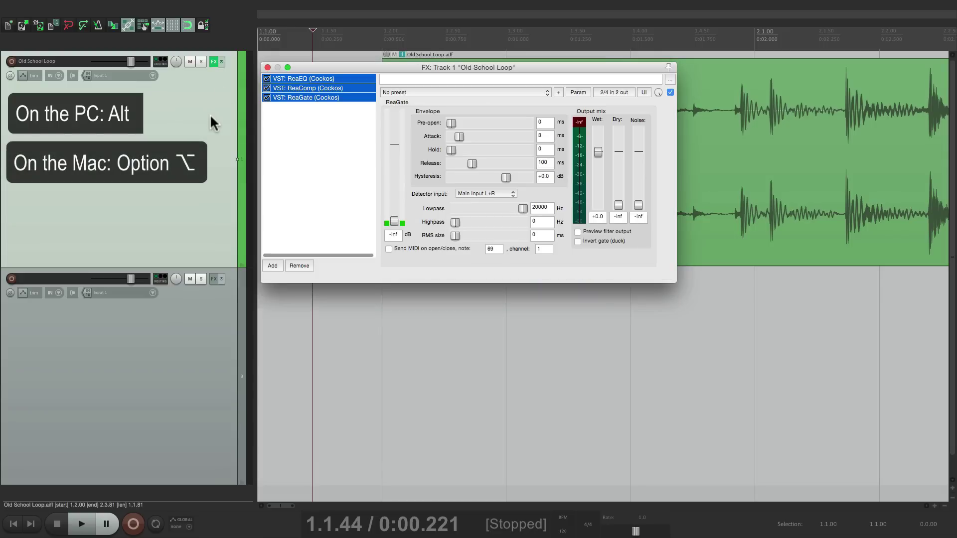
left_click_drag(264, 75, 216, 75)
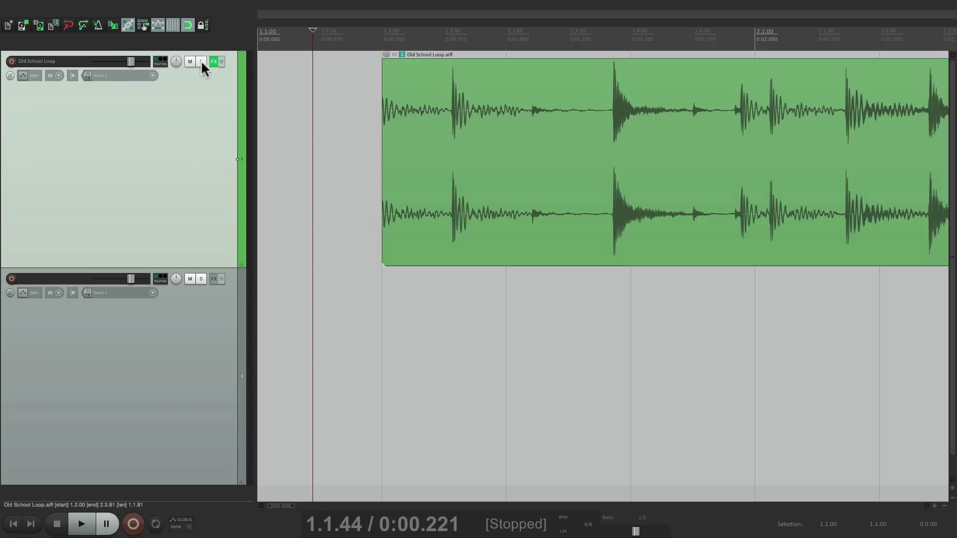
left_click_drag(214, 63, 421, 105)
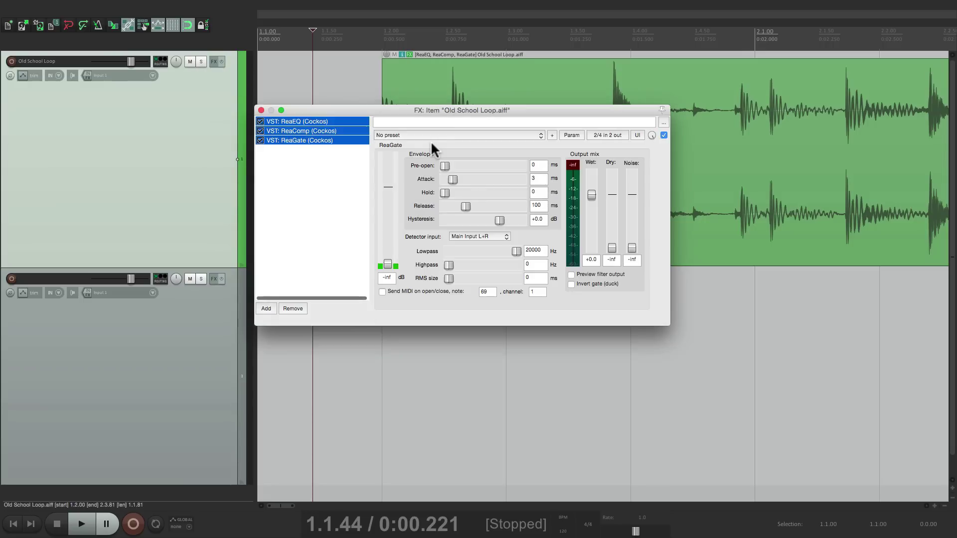
Remove all effects from the Old School Loop audio item and undo the removal
left_click(409, 54, "alt")
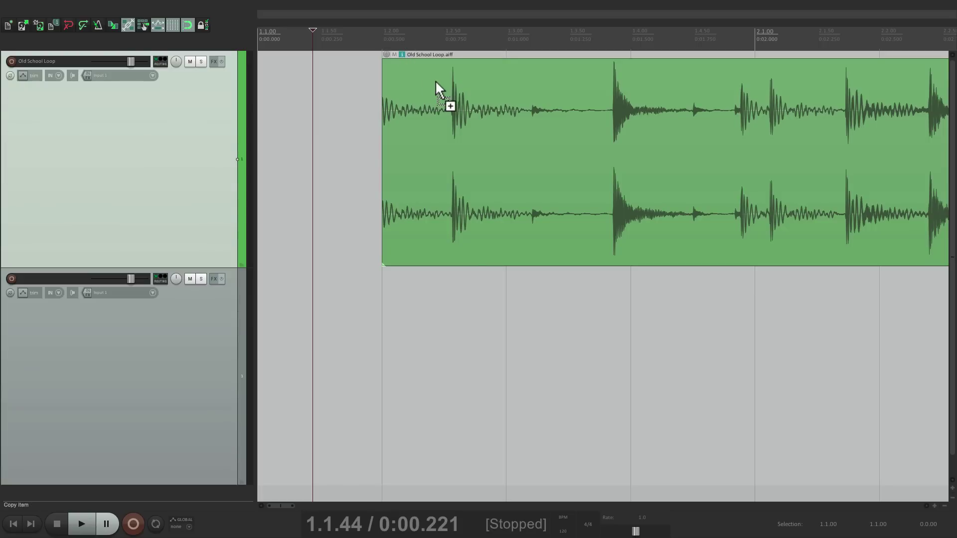
key("super+z")
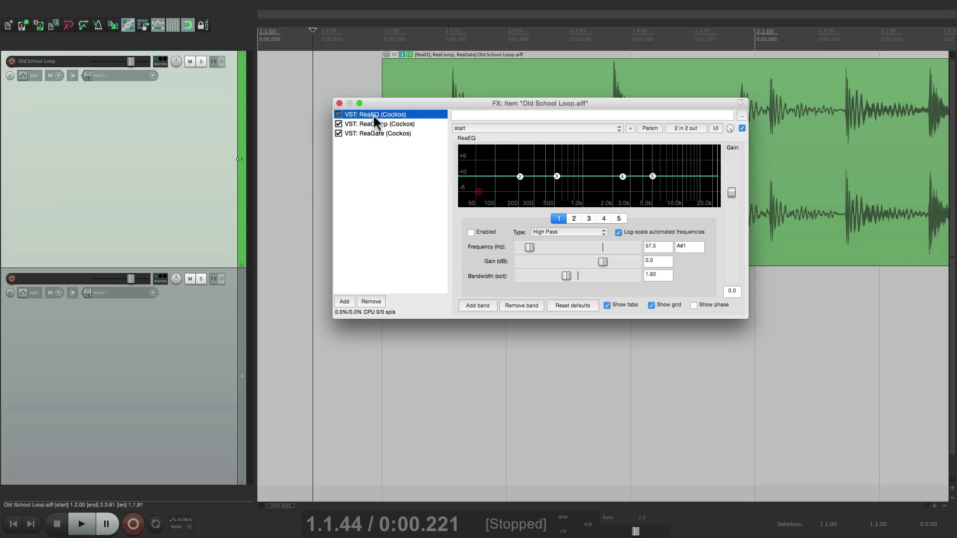
Copy only ReaEQ from the item's FX chain to the Old School Loop track, then move it there instead of copying
left_click_drag(369, 114, 204, 154)
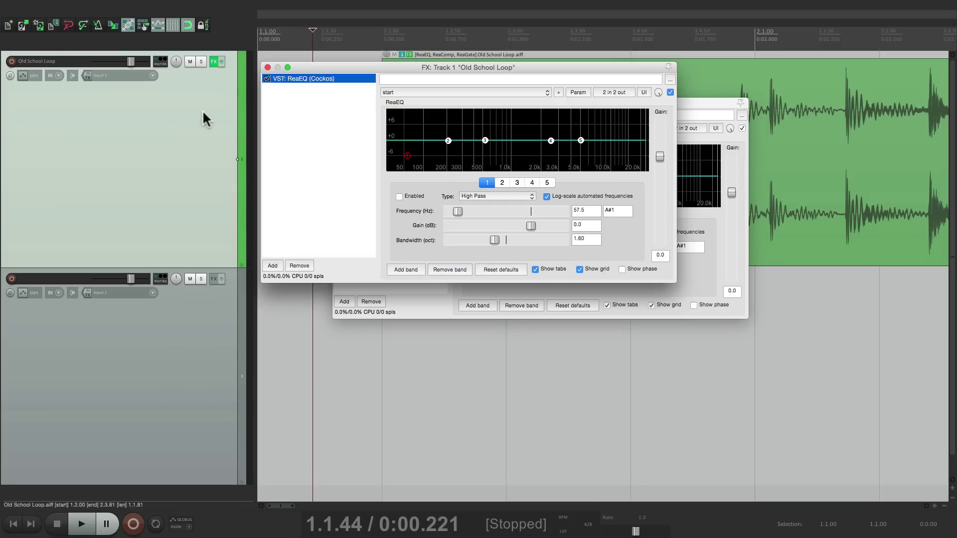
left_click(268, 67)
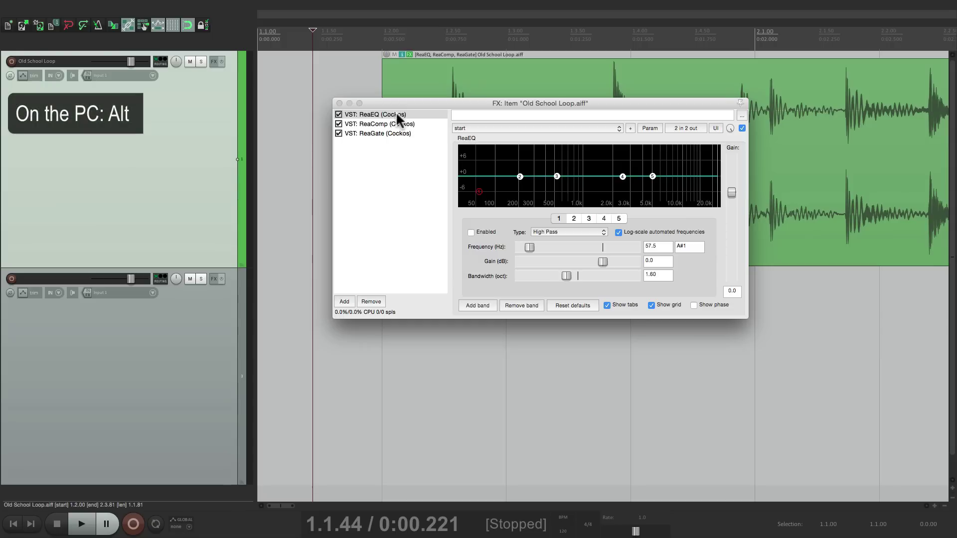
left_click_drag(395, 111, 220, 165)
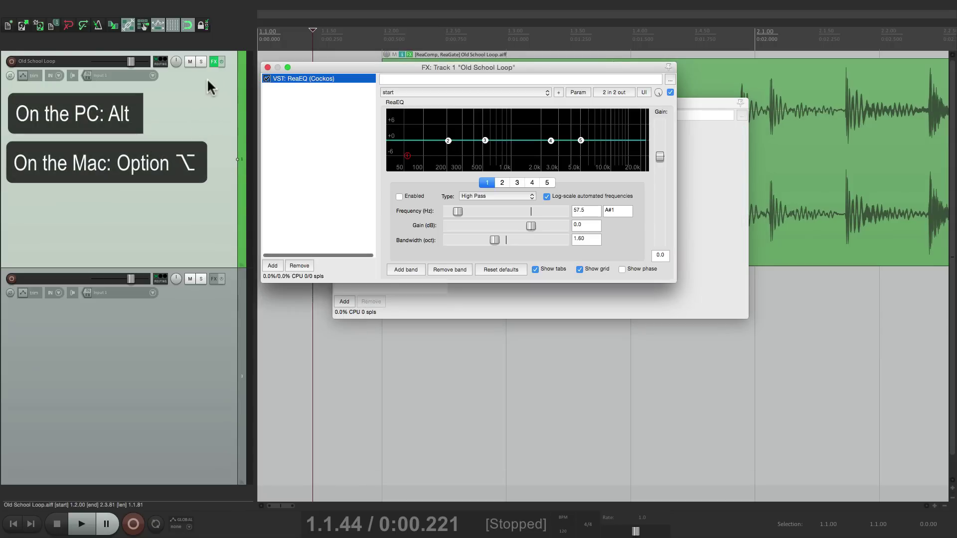
left_click(267, 67)
Copy only ReaGate from the item's FX chain to the new track and close that track's FX window
left_click(378, 114)
left_click(396, 124)
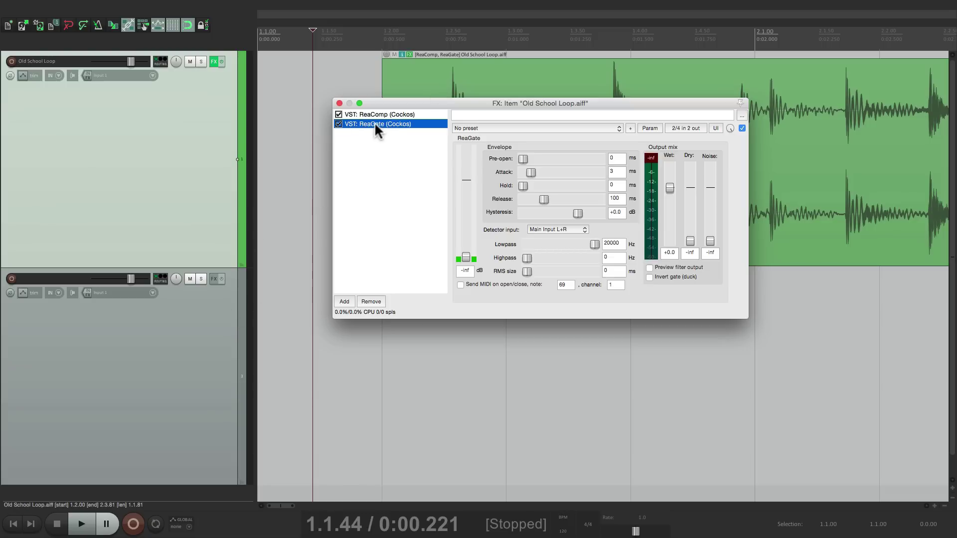
left_click_drag(375, 125, 214, 348)
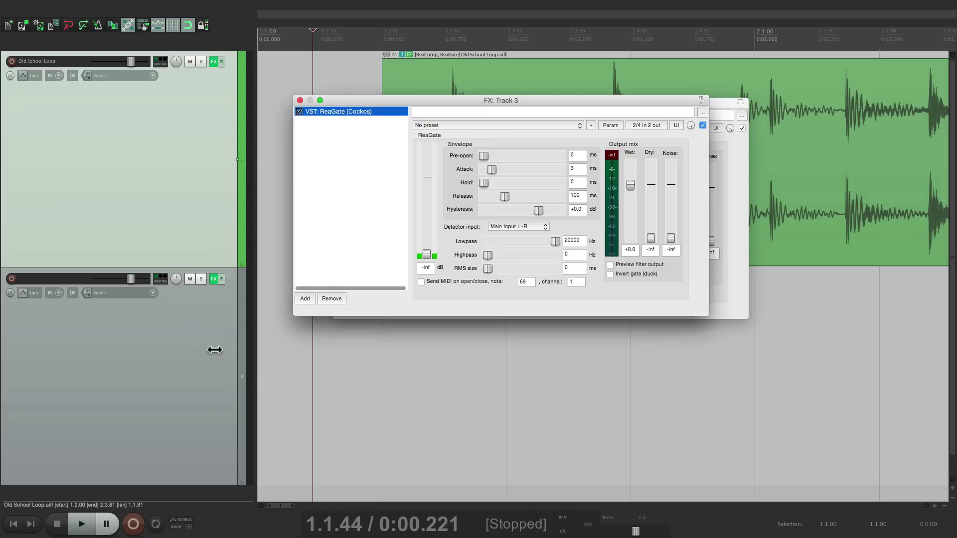
left_click(300, 100)
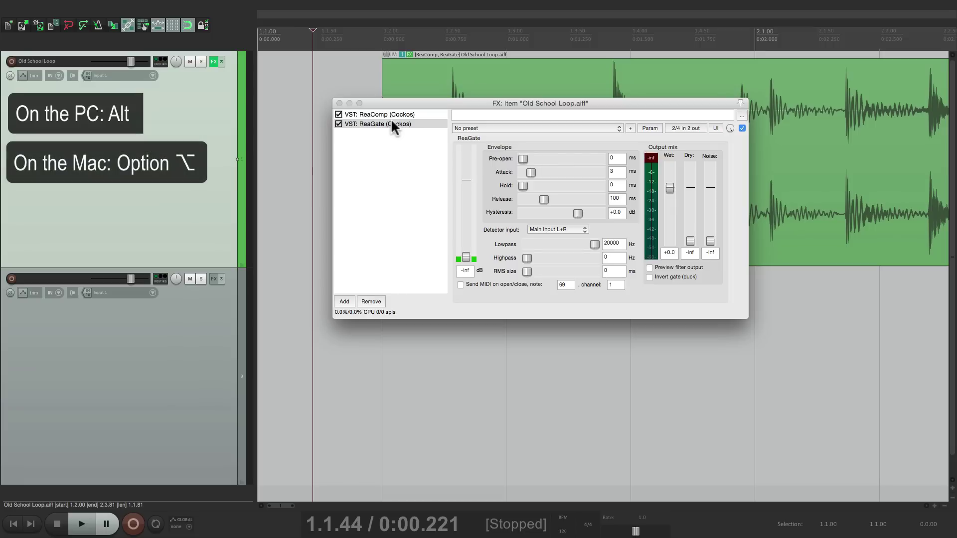
Move ReaGate from the item's FX chain to the new track and close both FX windows
left_click_drag(390, 121, 222, 348)
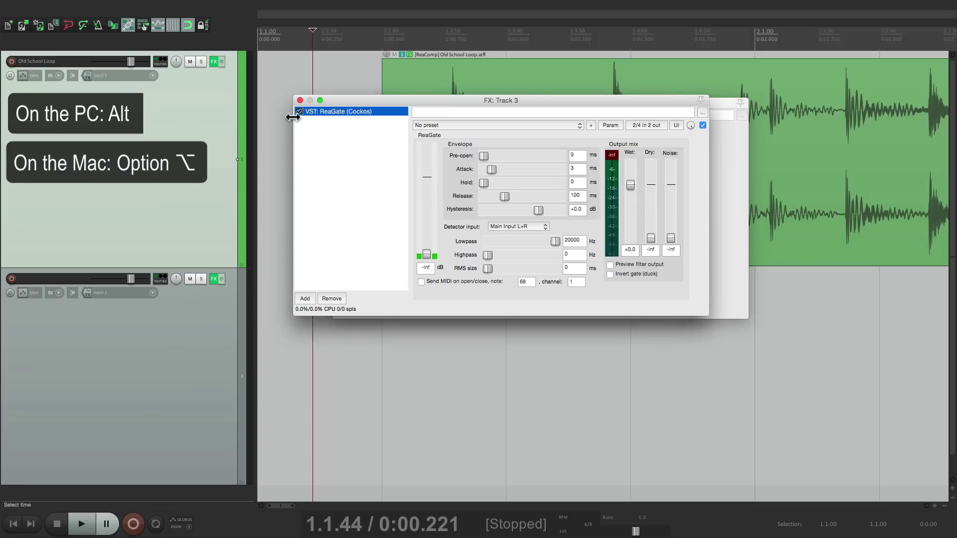
left_click(300, 100)
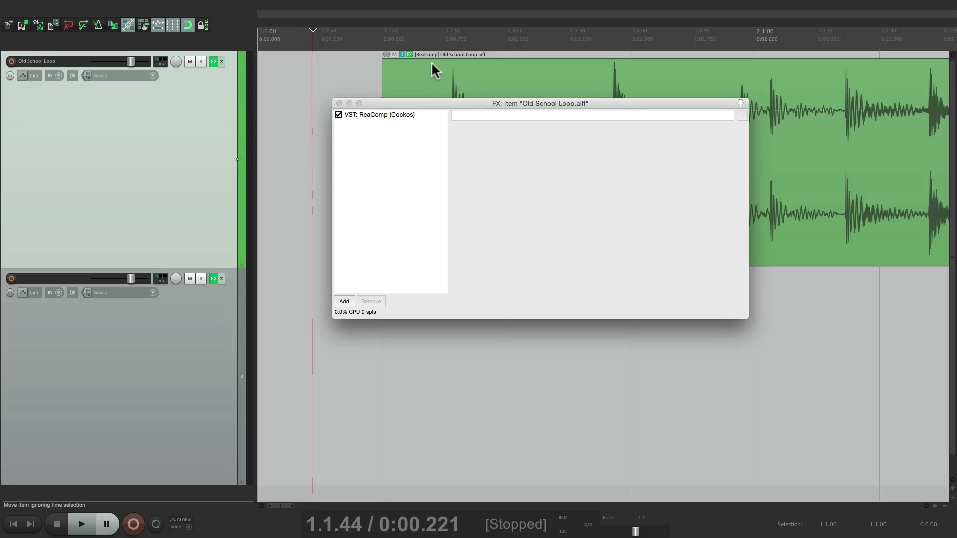
left_click(340, 103)
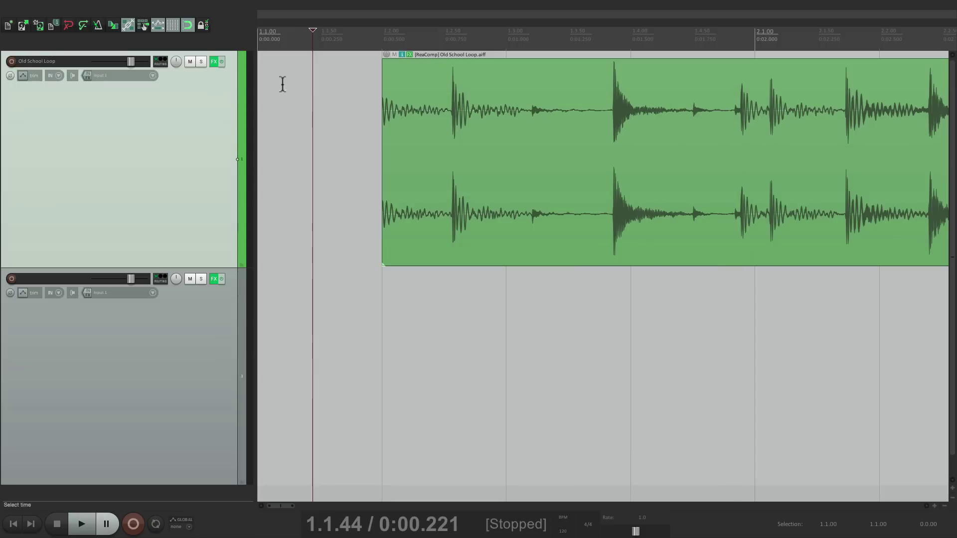
Check the separate FX chains of the Old School Loop track, its audio item and the new track
left_click(214, 62)
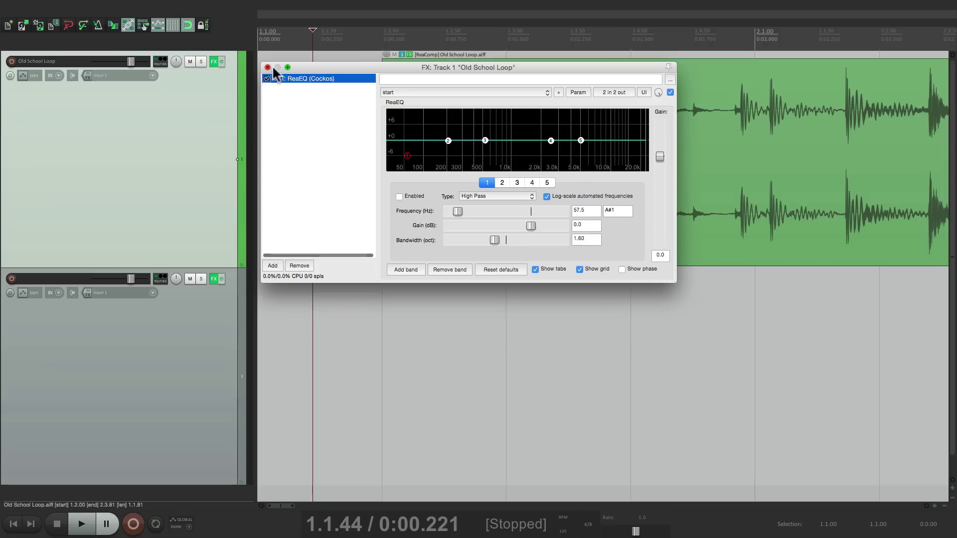
key("Escape")
left_click(409, 55)
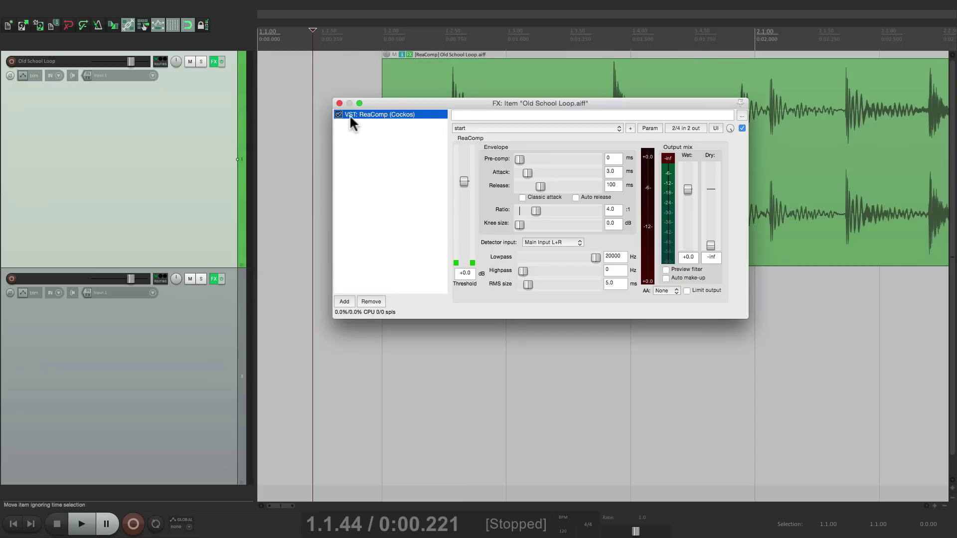
left_click(340, 103)
left_click(214, 279)
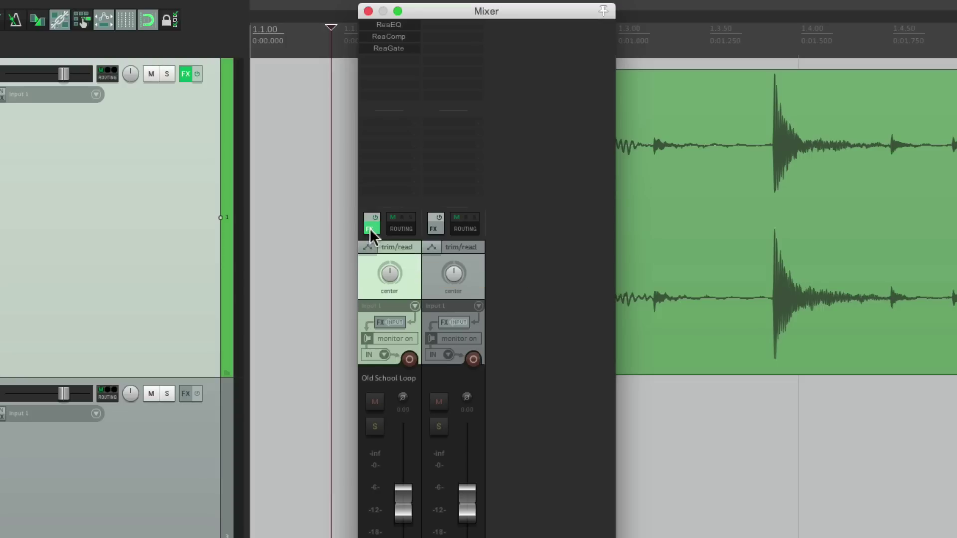
In the Mixer, copy the Old School Loop channel's whole FX chain to the new track, then remove all effects from the new track
left_click_drag(369, 228, 436, 233)
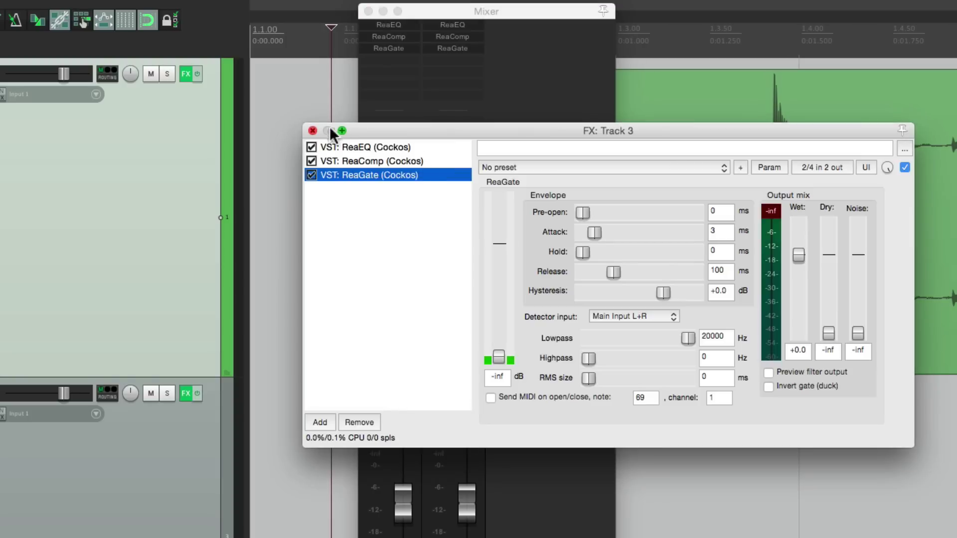
left_click(312, 130)
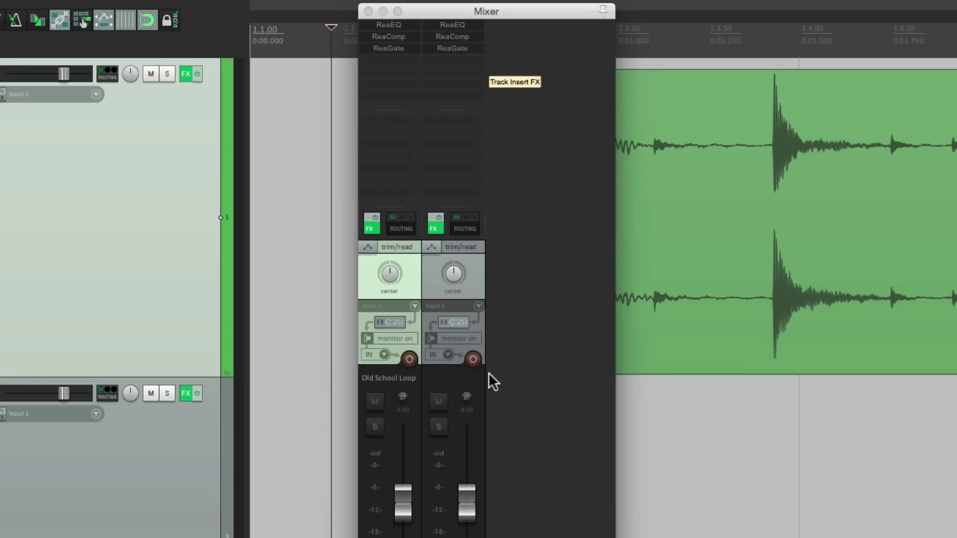
left_click(436, 229, "alt")
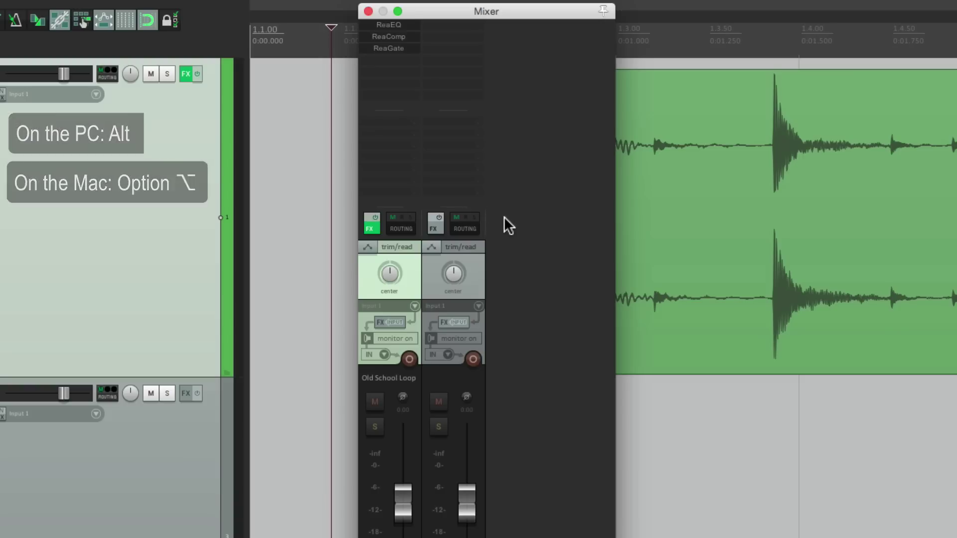
Copy ReaEQ, ReaComp and ReaGate individually to the new track's mixer inserts, then remove each copy
left_click_drag(394, 26, 463, 49)
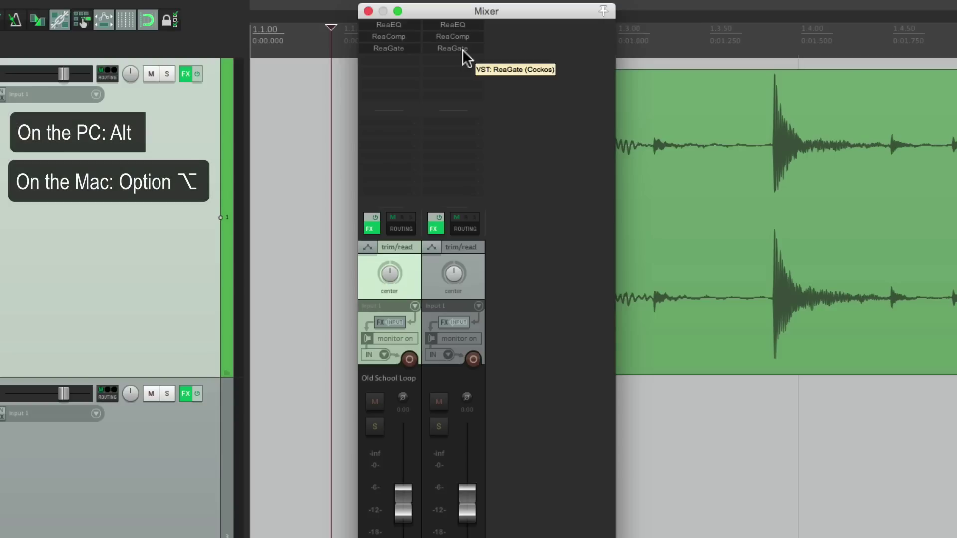
left_click(461, 49, "alt")
left_click(468, 25, "alt")
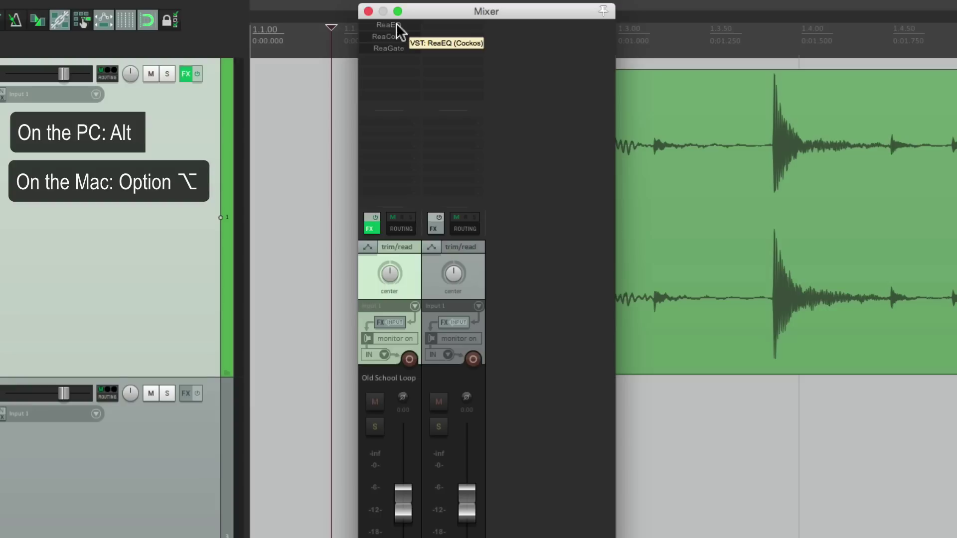
Move the three inserts individually to the new track's channel, then move the whole FX chain back to the Old School Loop channel
left_click_drag(400, 22, 458, 64)
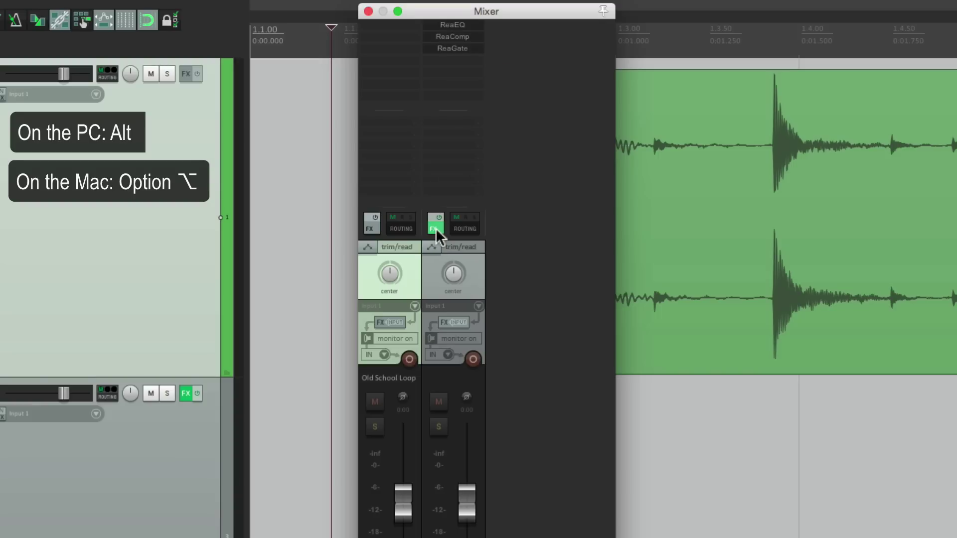
left_click_drag(435, 229, 380, 258)
left_click(265, 82)
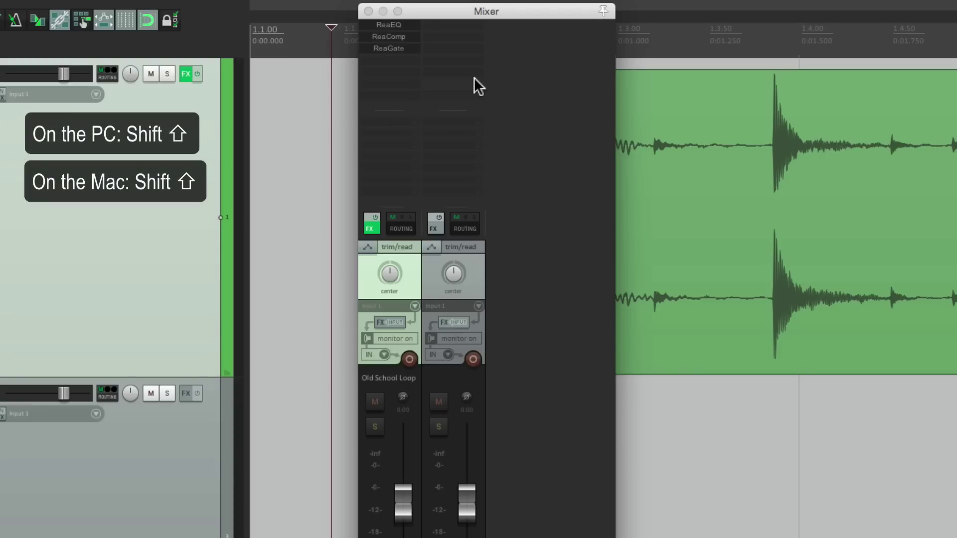
Bypass the ReaEQ, ReaComp and ReaGate inserts on the Old School Loop channel, then re-enable all three
left_click(399, 25, "shift")
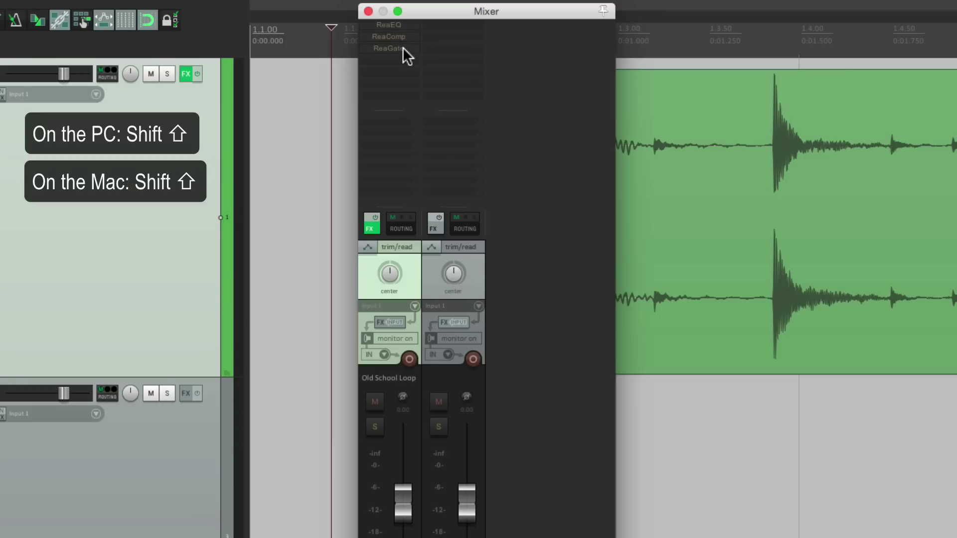
left_click(403, 47, "shift")
left_click(402, 38, "shift")
left_click(409, 25, "shift")
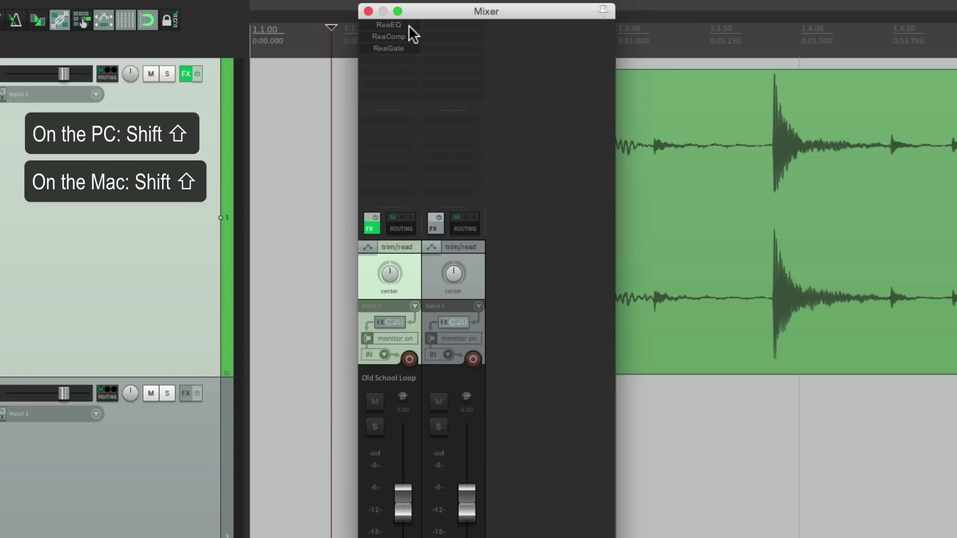
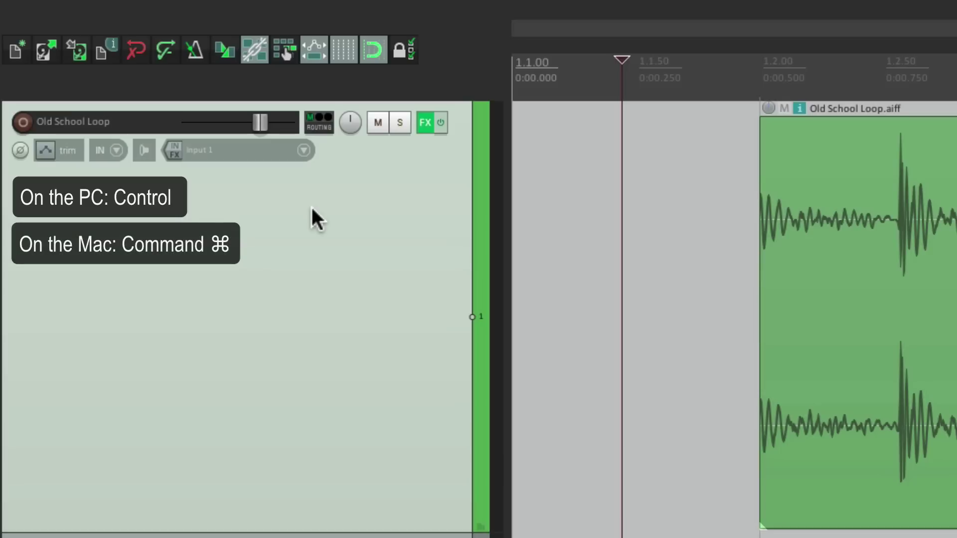
Lower the Old School Loop track's volume with fine fader control, then reset it to 0 dB
mouse_move(262, 124)
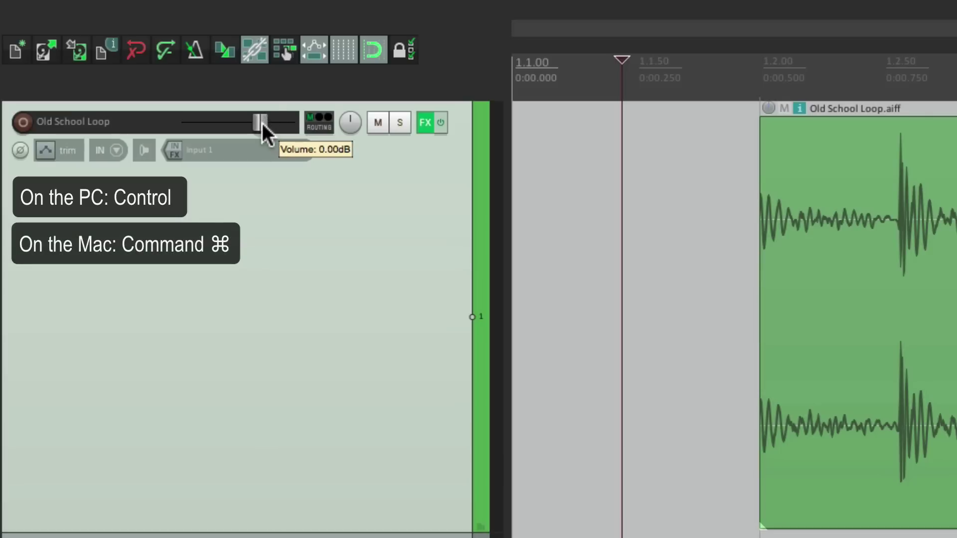
left_click_drag(262, 123, 239, 123)
double_click(239, 123)
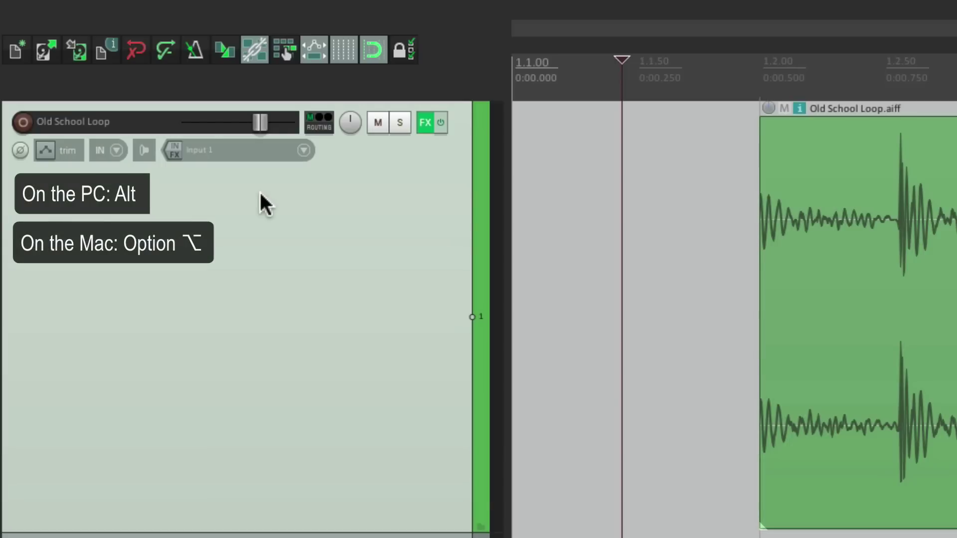
Temporarily lower the Old School Loop track's volume to -29.0 dB and return the fader to 0 dB
left_click(259, 122, "alt")
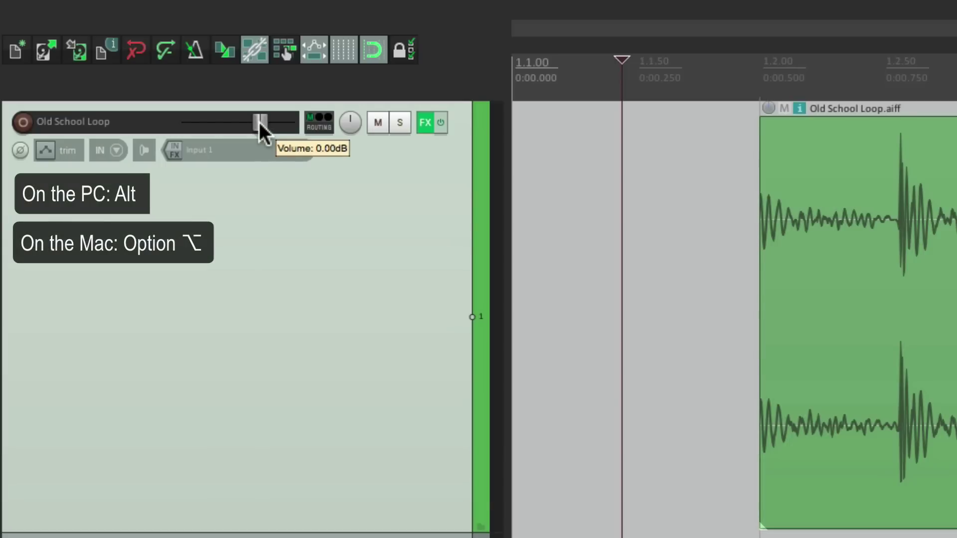
left_click_drag(259, 122, 212, 123)
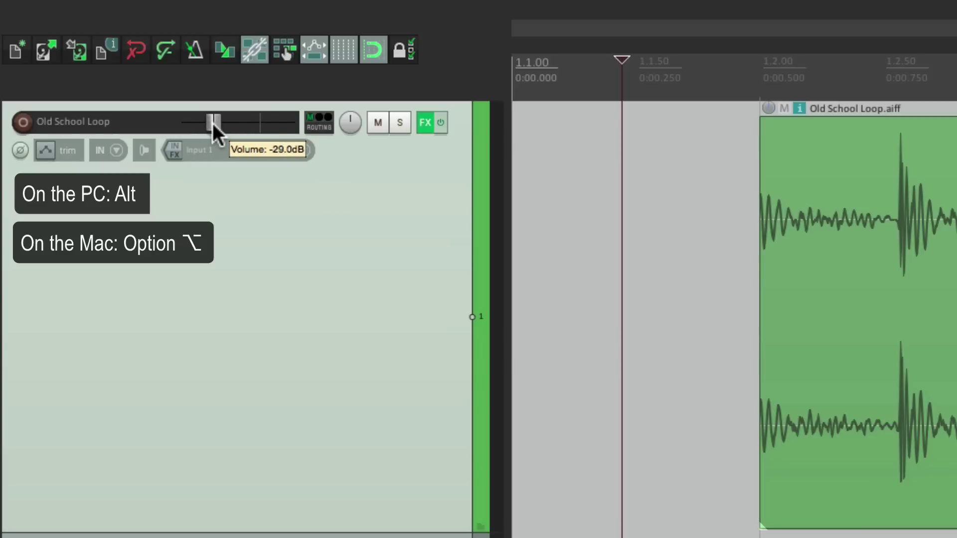
double_click(212, 124)
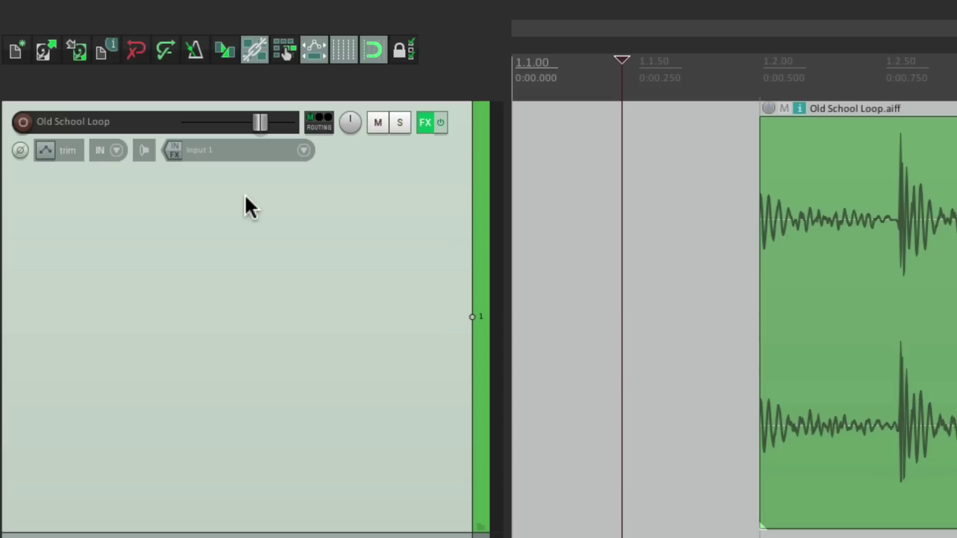
Lower the Old School Loop track's volume, then temporarily raise its fader and let it return
left_click_drag(258, 126, 247, 138)
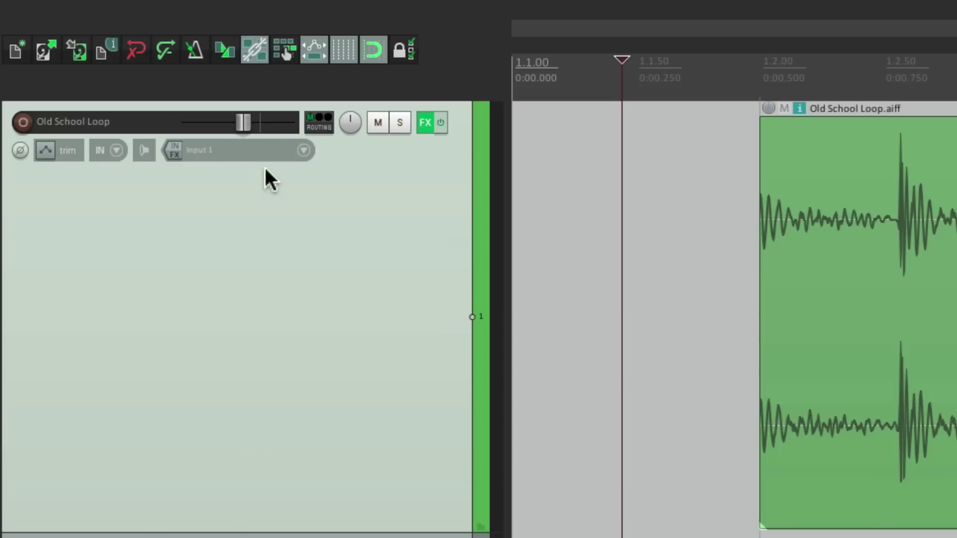
mouse_move(243, 125)
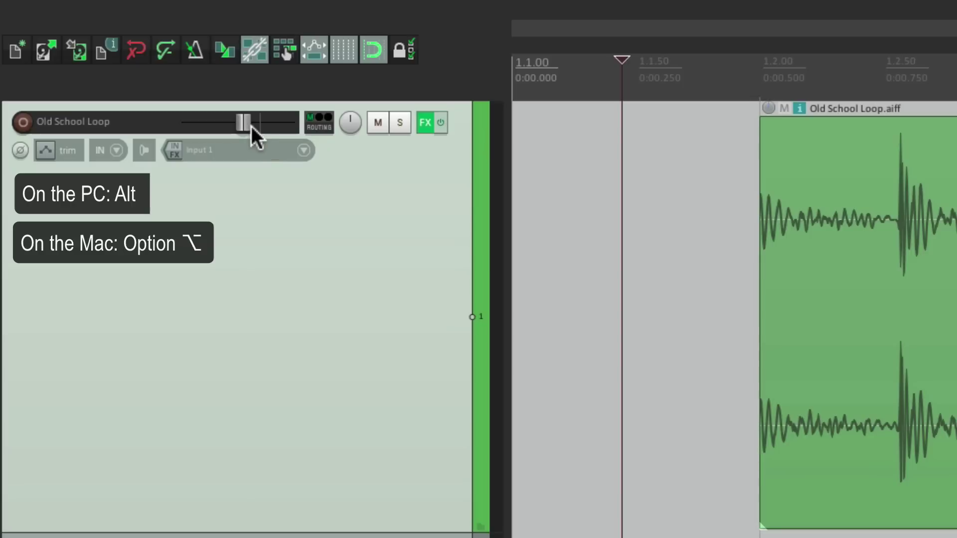
left_click_drag(243, 123, 264, 125)
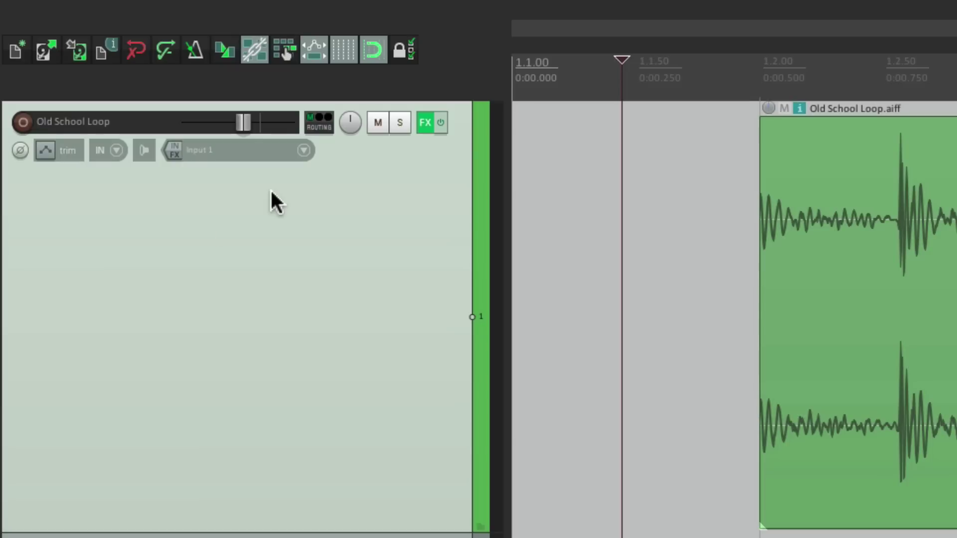
Temporarily lower the Old School Loop track's volume to -30.1 dB, then lower it normally and reset the fader to 0 dB
left_click_drag(248, 129, 212, 125)
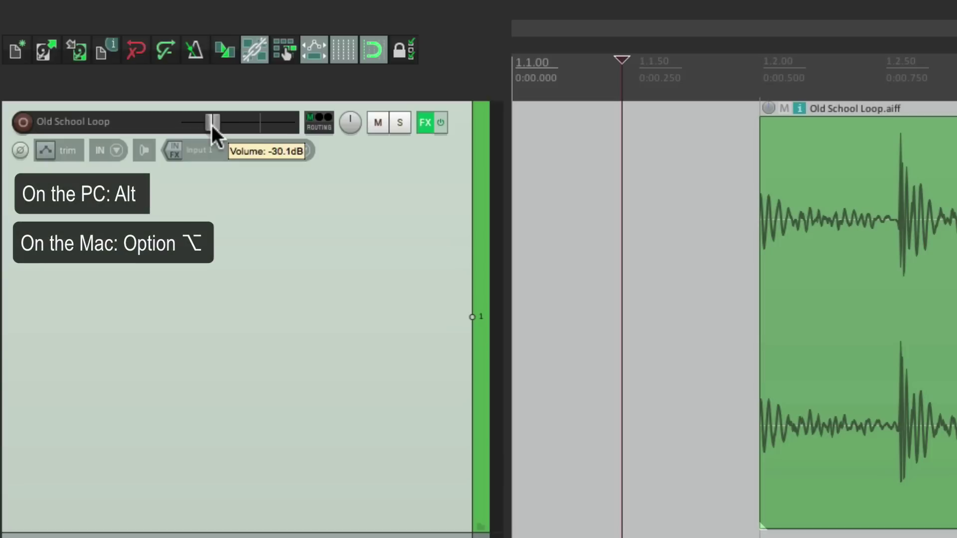
left_click(211, 125, "alt")
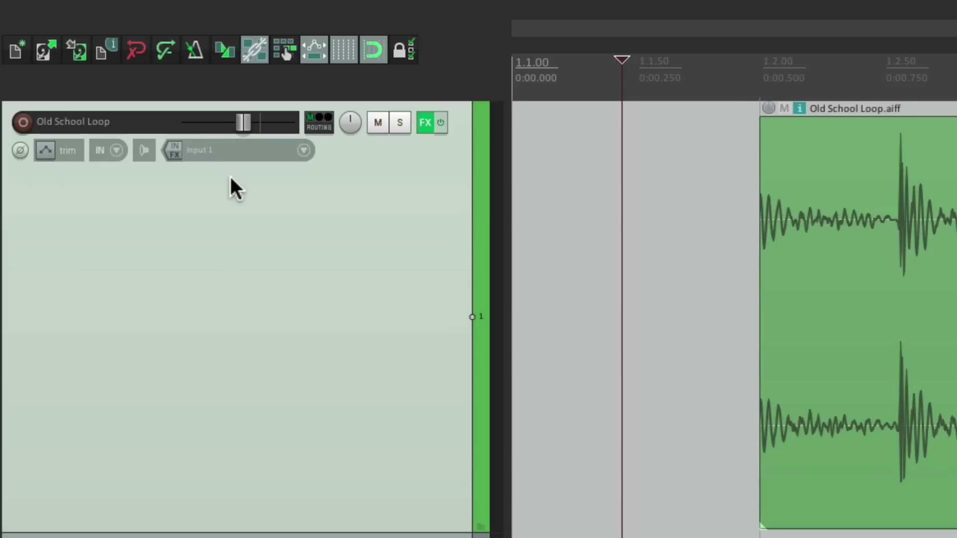
left_click_drag(245, 122, 223, 124)
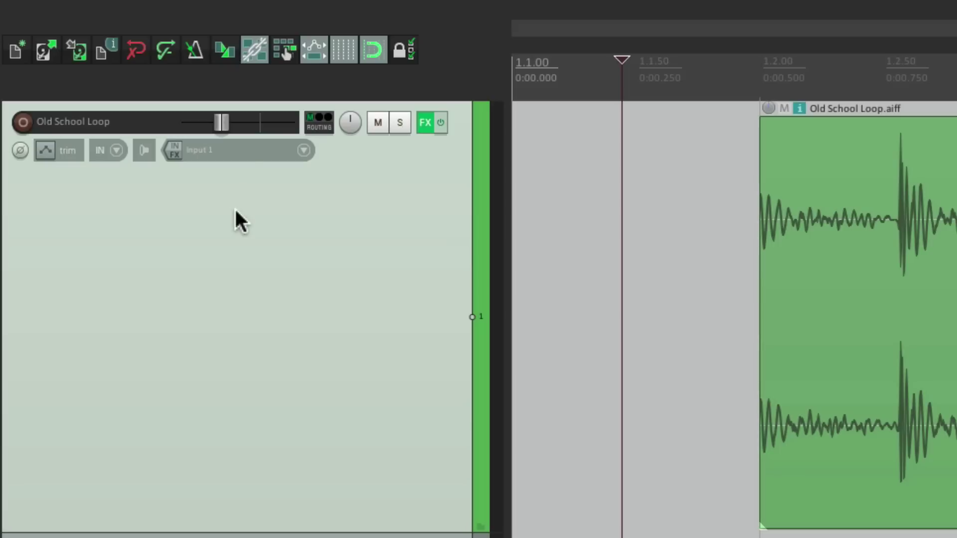
double_click(221, 124)
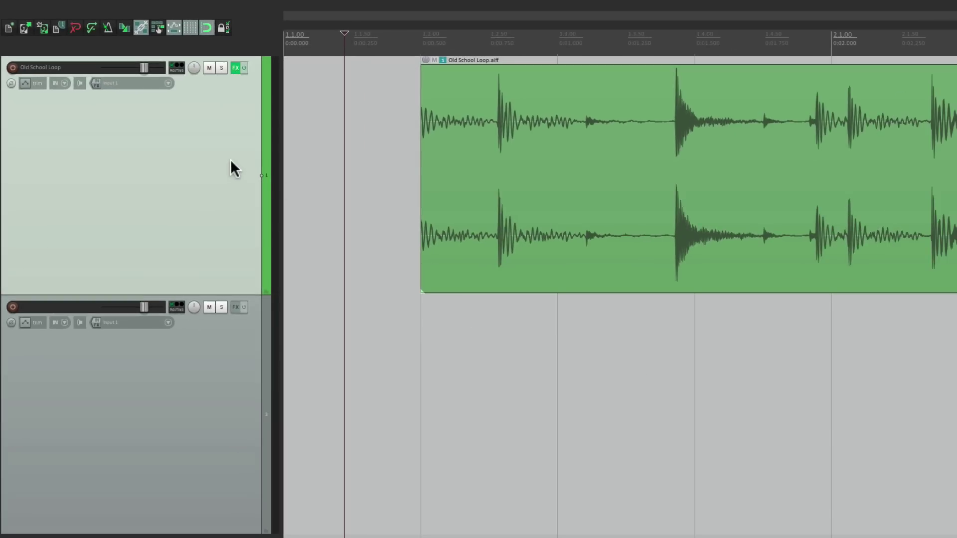
Extend the selection to the second track, lower both tracks' volumes together and reset them to 0 dB
left_click(232, 360, "shift")
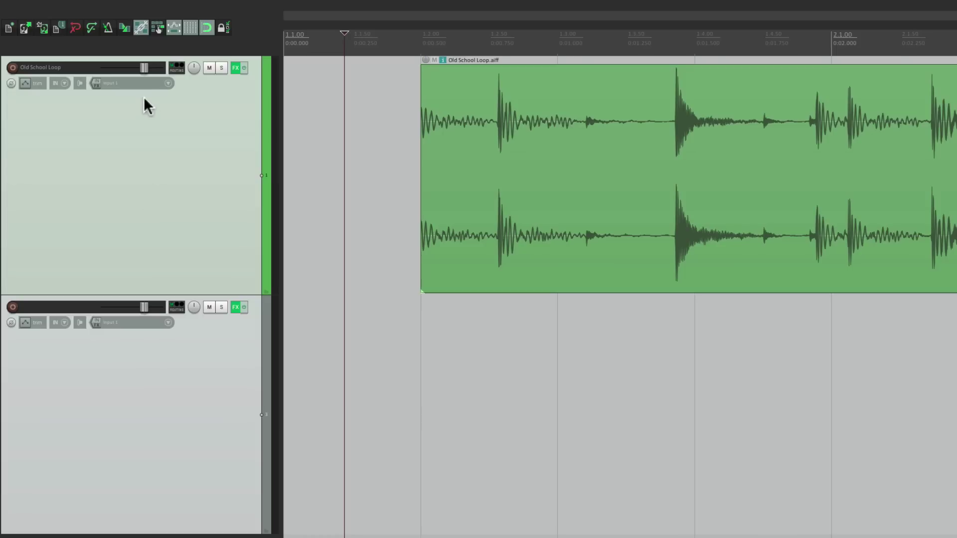
mouse_move(143, 68)
left_mouse_down()
mouse_move(104, 70)
mouse_move(126, 70)
left_mouse_up()
double_click(126, 70)
Toggle mute, solo and FX bypass on and off for both selected tracks together
left_click(209, 70)
left_click(209, 70)
left_click(220, 68)
left_click(220, 68)
left_click(244, 69)
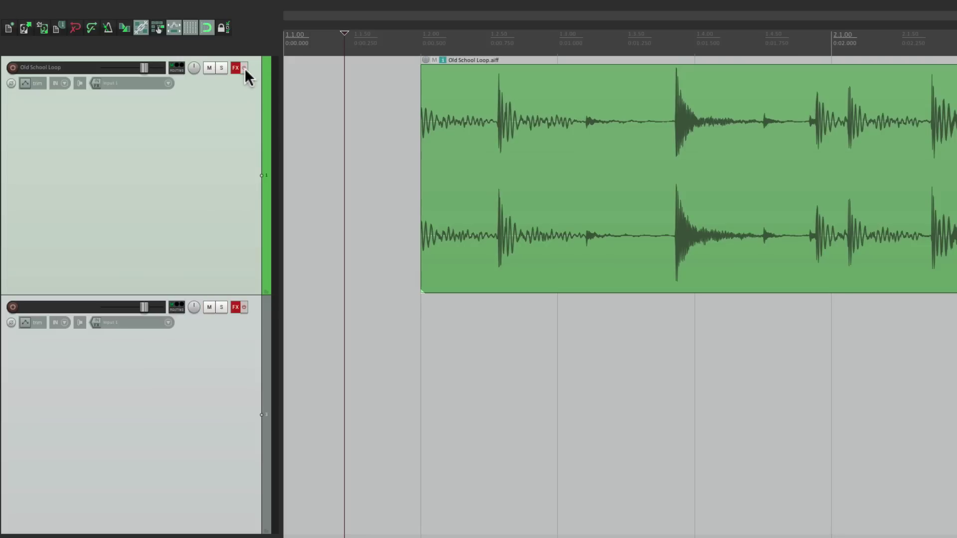
left_click(244, 68)
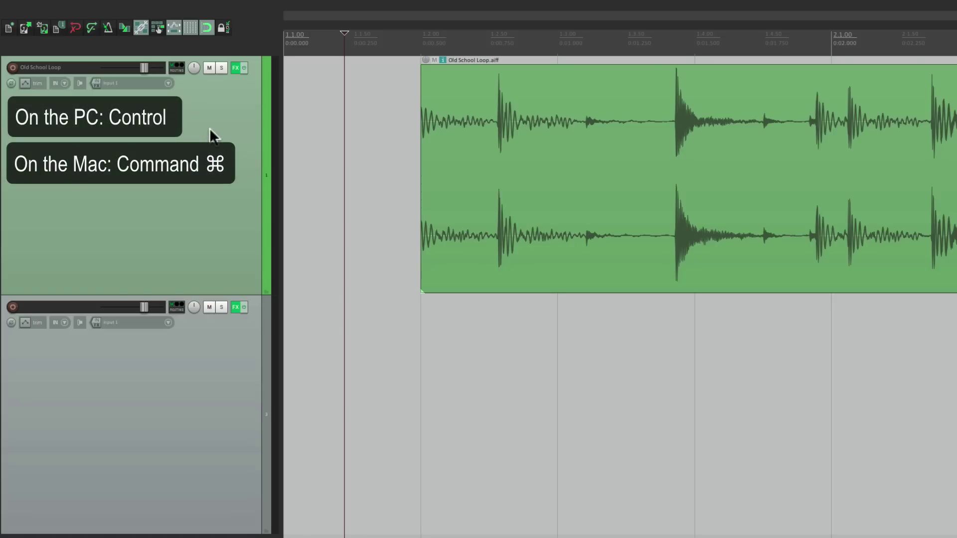
Toggle tracks in and out of the selection until both are selected, then lower their volumes together and return them to 0 dB
left_click(210, 127)
left_click(221, 338, "ctrl")
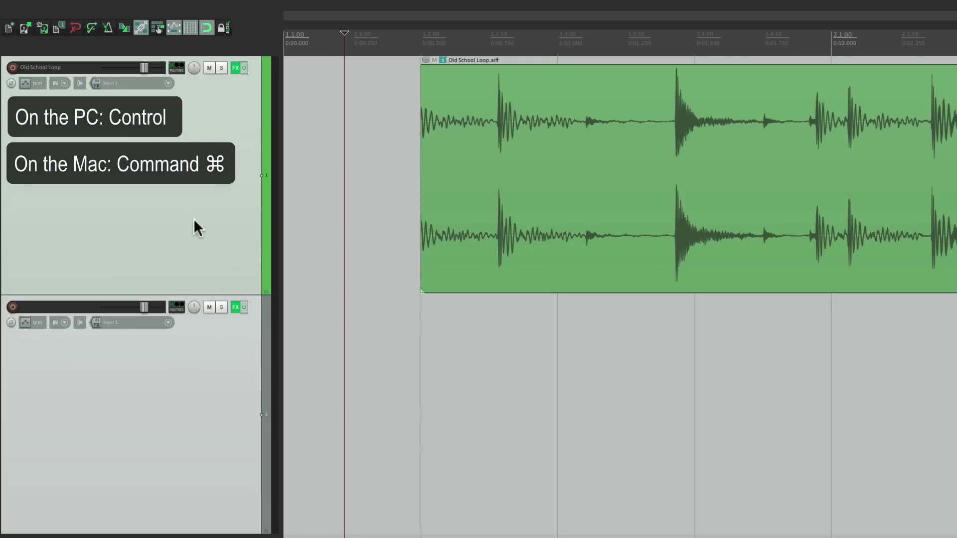
left_click(204, 375, "ctrl")
left_click(182, 222, "ctrl")
left_click(181, 223, "ctrl")
left_click(214, 355, "ctrl")
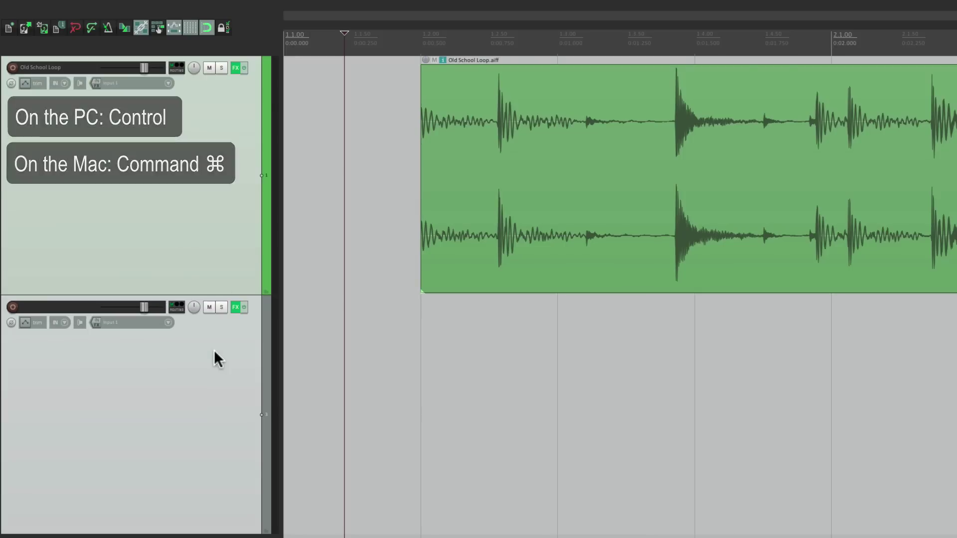
mouse_move(145, 66)
left_mouse_down()
mouse_move(122, 70)
mouse_move(141, 72)
mouse_move(134, 68)
left_mouse_up()
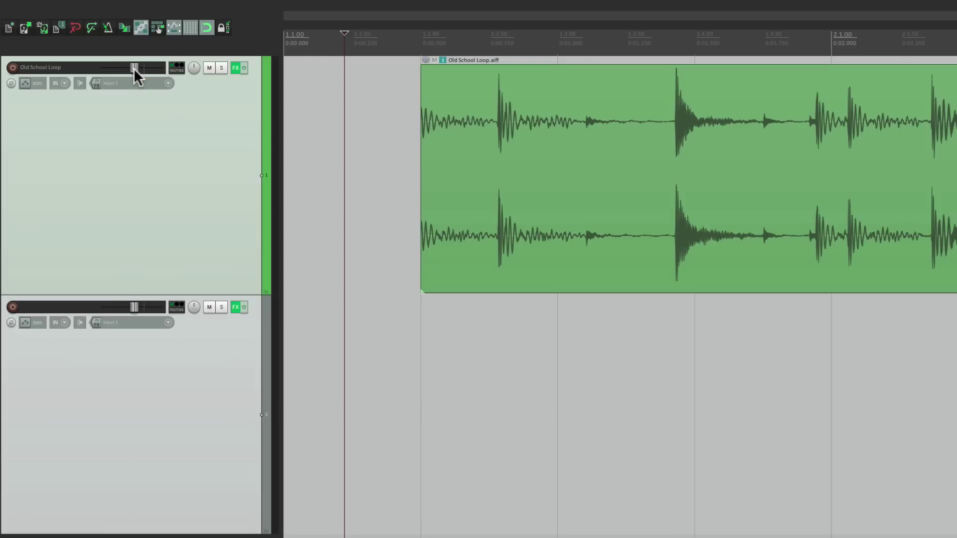
left_click_drag(134, 71, 143, 68)
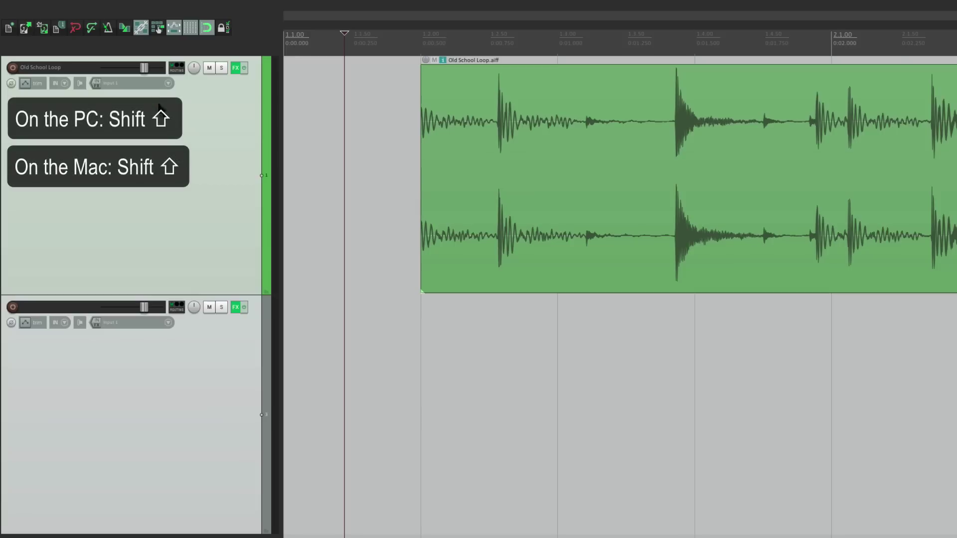
With both tracks selected, lower only the Old School Loop volume, toggle only its mute, solo and FX bypass, and reset its fader to 0 dB
mouse_move(143, 69)
left_mouse_down()
mouse_move(97, 69)
mouse_move(133, 70)
left_mouse_up()
left_click(208, 68)
left_click(207, 68)
left_click(219, 66)
left_click(219, 67)
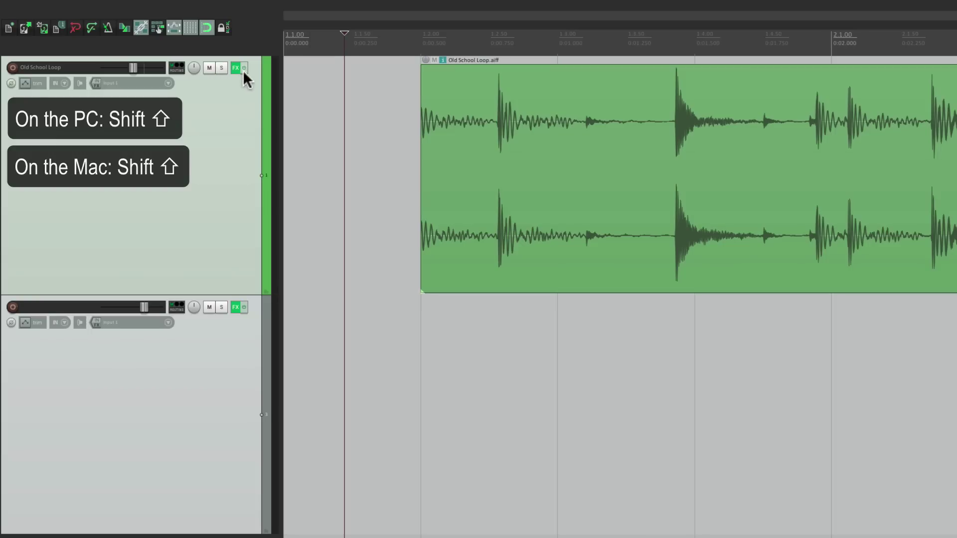
left_click(245, 68)
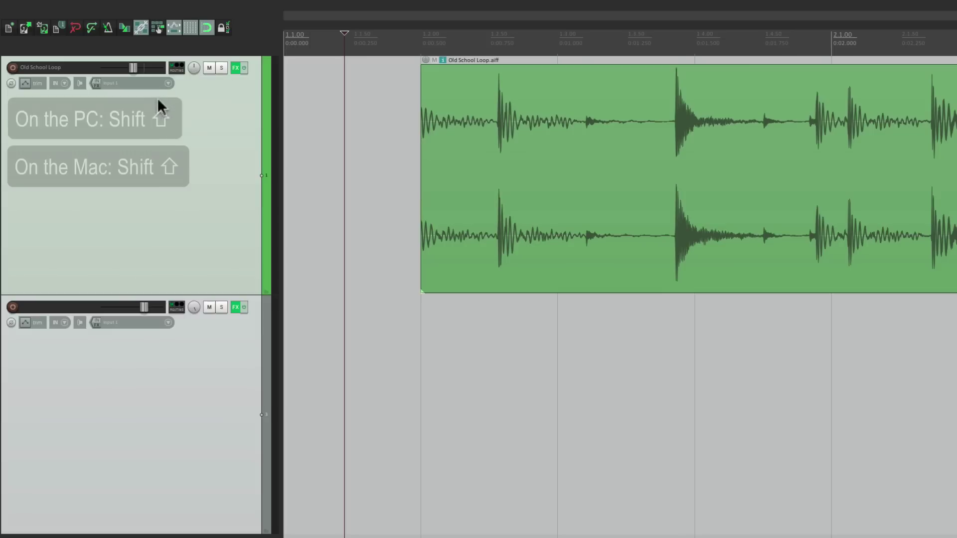
double_click(133, 67)
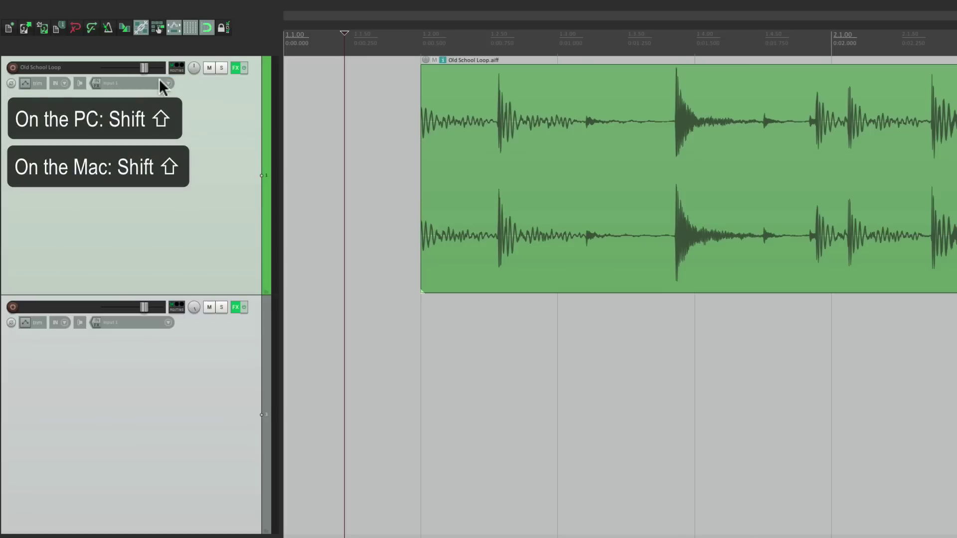
Try a temporary volume move and a fine volume adjustment on only the Old School Loop track, returning its fader to 0 dB
mouse_move(145, 70)
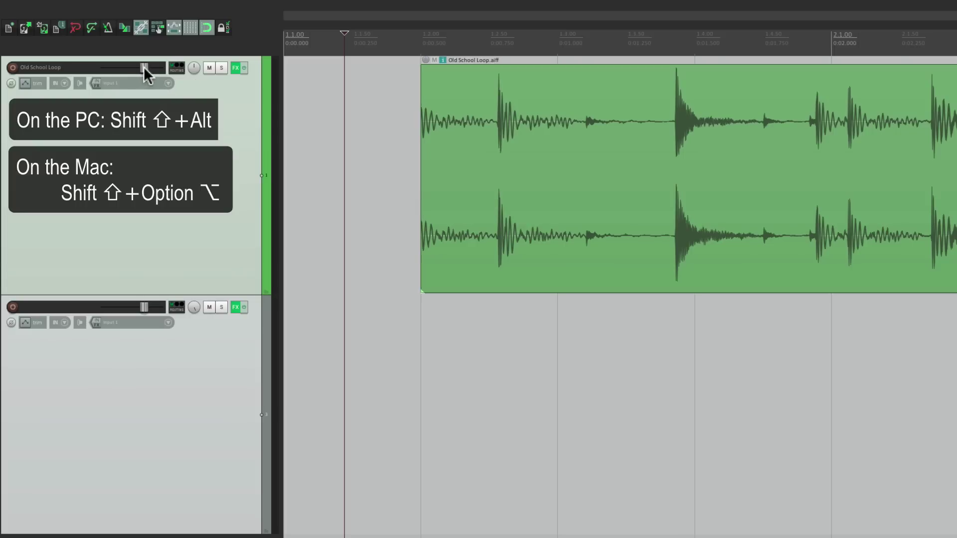
mouse_move(144, 67)
left_mouse_down()
mouse_move(117, 71)
mouse_move(144, 71)
left_mouse_up()
mouse_move(143, 73)
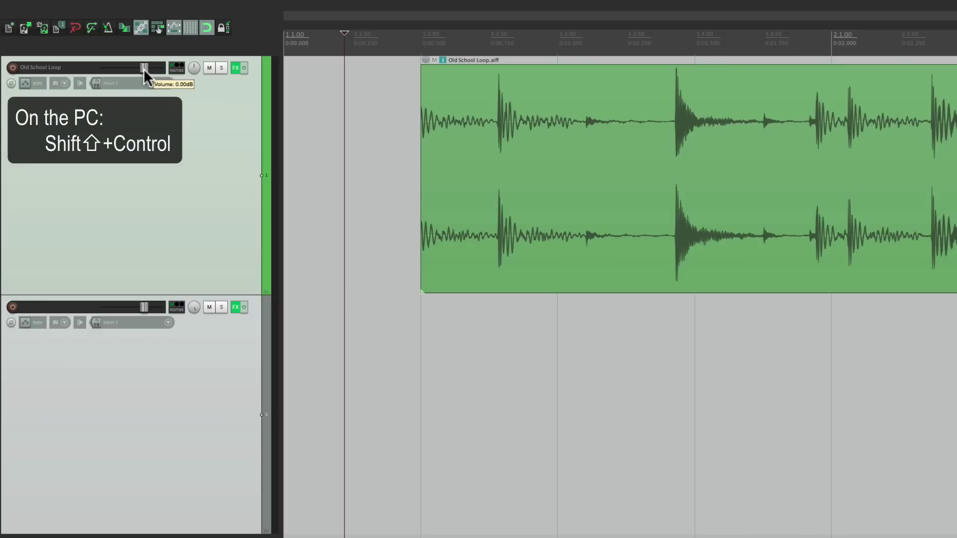
left_click_drag(144, 68, 134, 66)
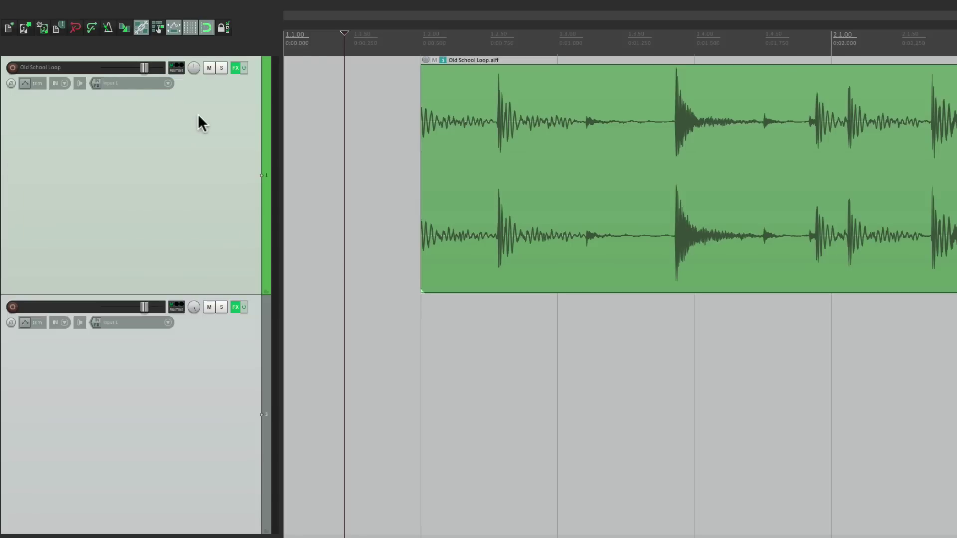
Mute and unmute, then solo and unsolo, only the second track while both tracks are selected
left_click(208, 306, "shift")
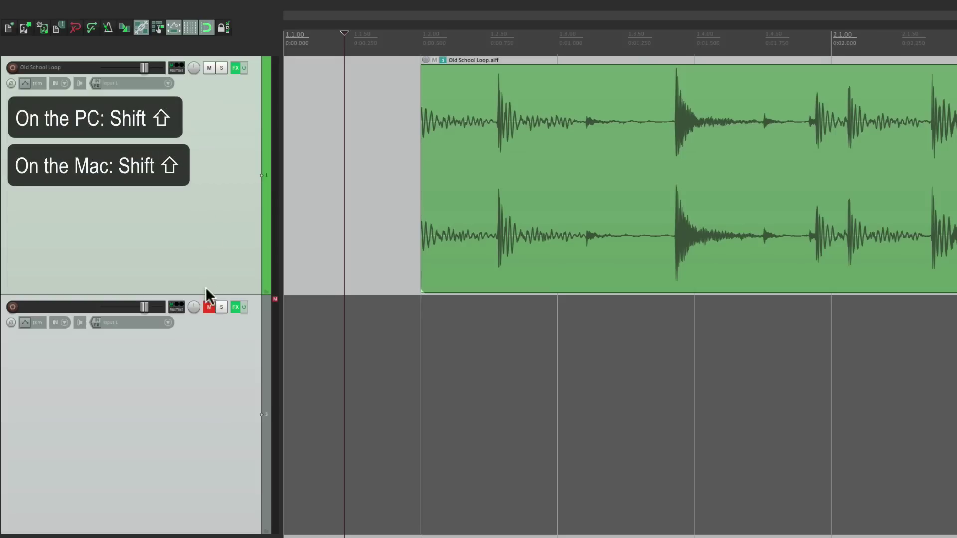
left_click(208, 305, "shift")
left_click(218, 307, "shift")
left_click(218, 307, "shift")
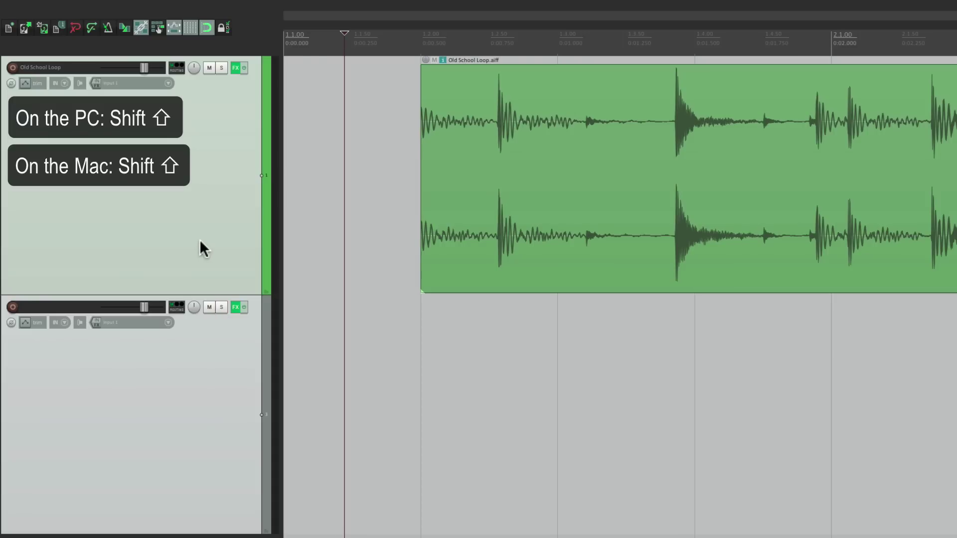
Group both tracks in Group 1 with every master and slave parameter except VCA enabled, then deselect them
left_click(209, 199)
left_click(218, 367)
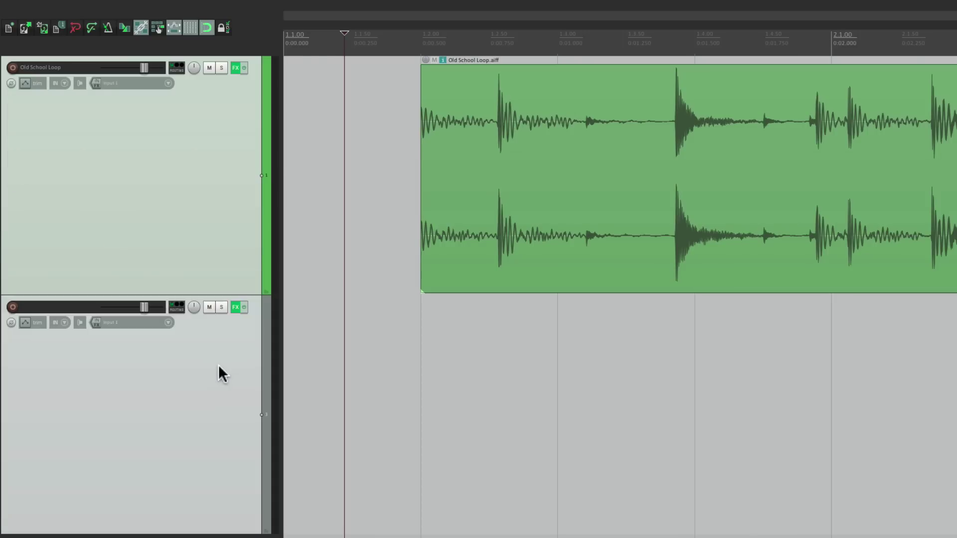
key("super+g")
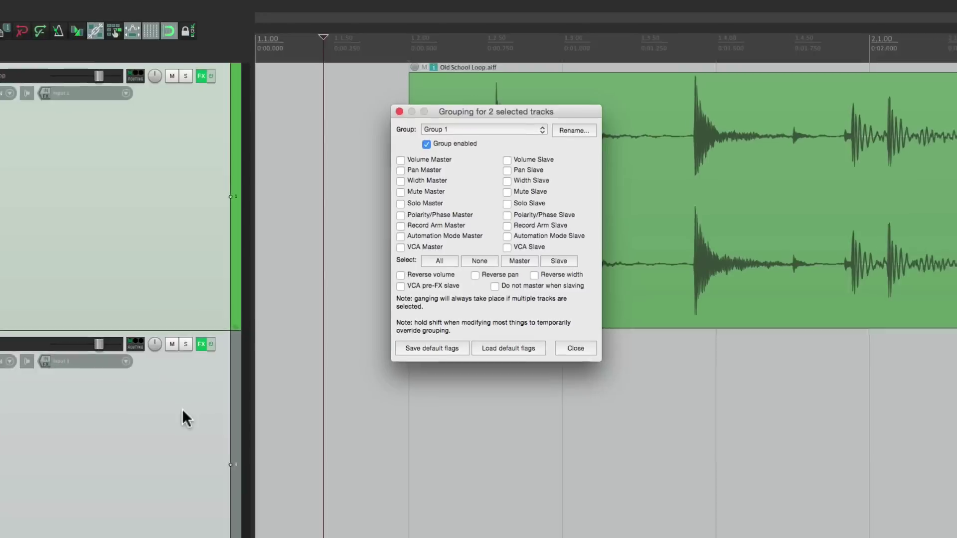
left_click(432, 314)
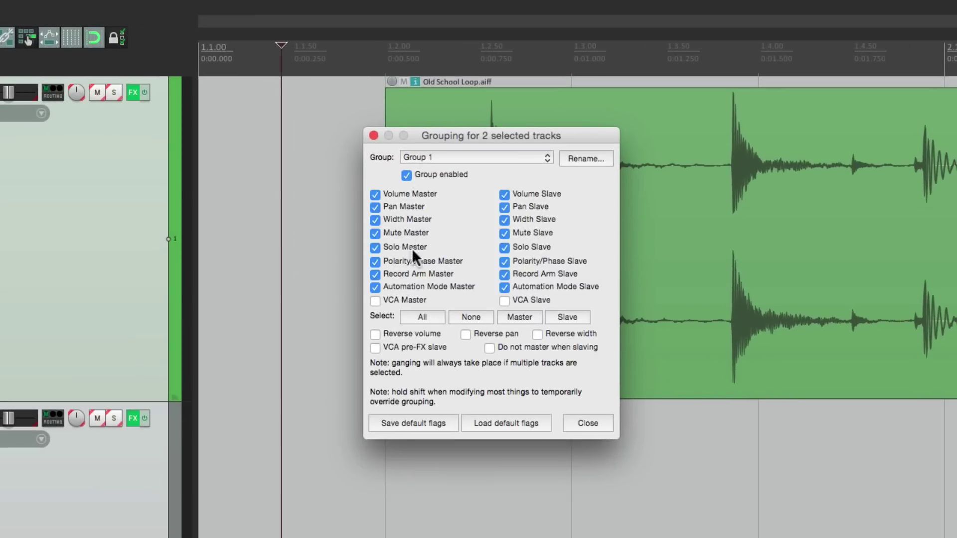
left_click(373, 136)
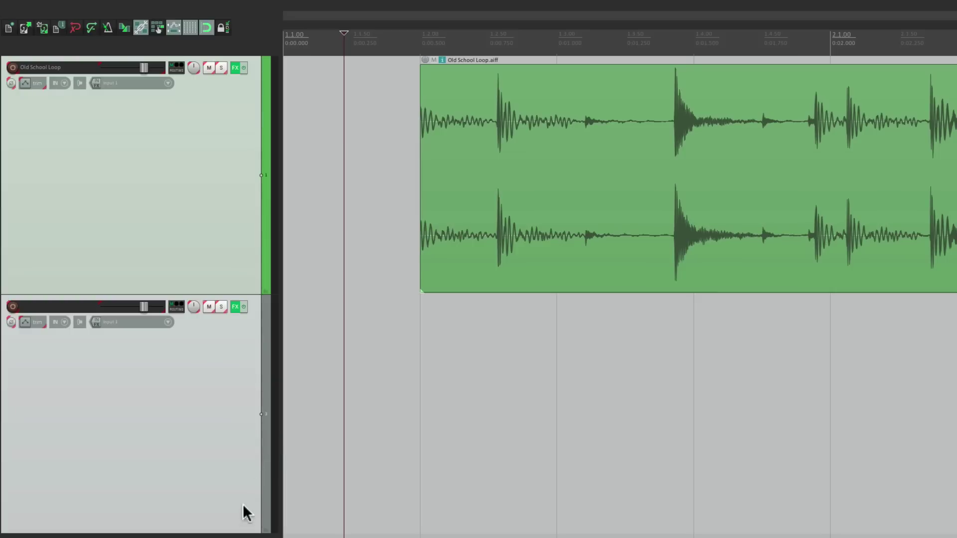
left_click(244, 535)
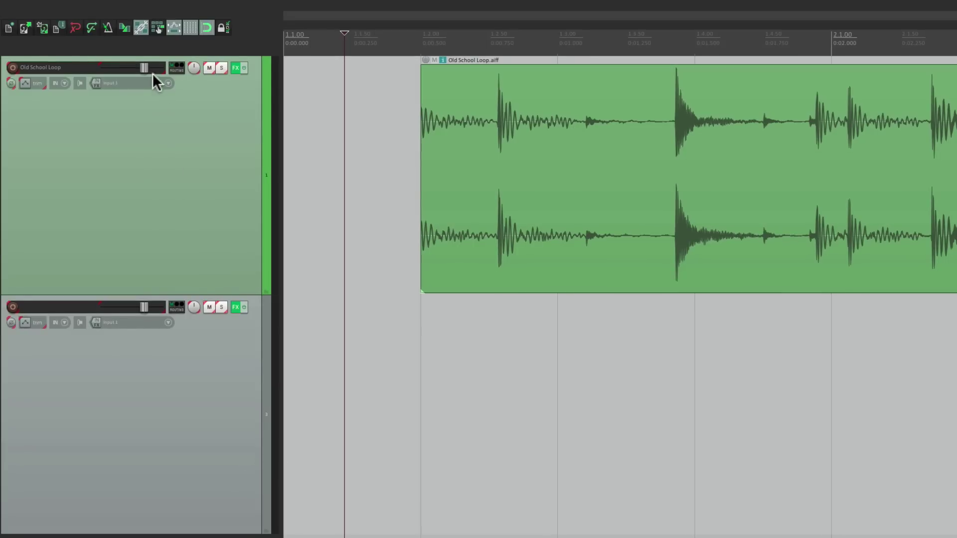
Control the grouped tracks together: lower their volume to -6.67 dB, toggle mute and solo, and pan them 47% left before recentring
mouse_move(145, 67)
left_mouse_down()
mouse_move(118, 70)
mouse_move(136, 71)
left_mouse_up()
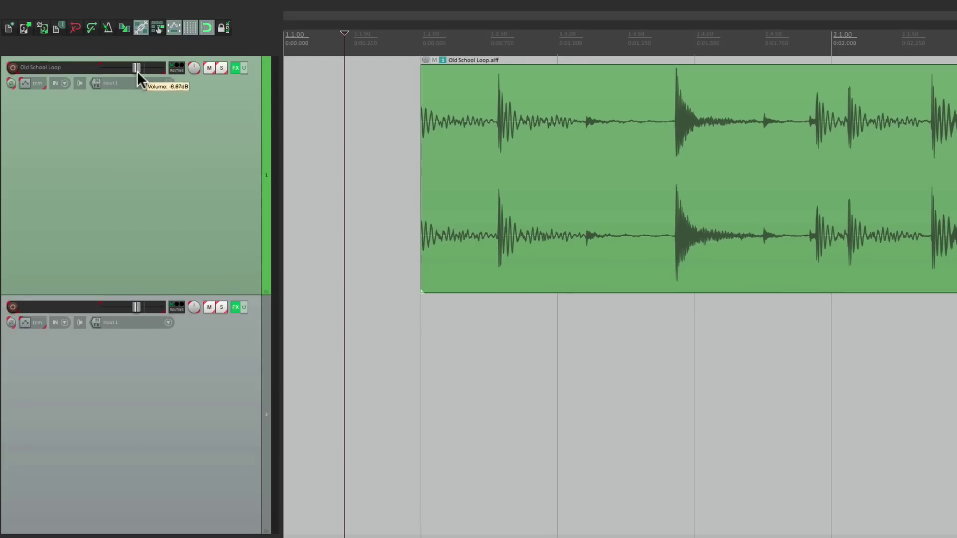
left_click(208, 67)
left_click(208, 67)
left_click(220, 67)
left_click(221, 67)
scroll(194, 66, "down", 3)
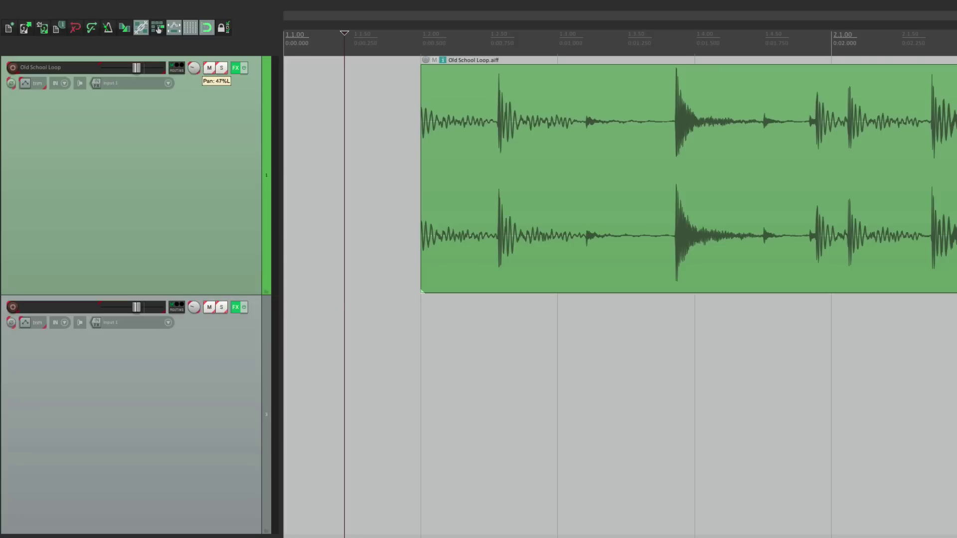
double_click(193, 68)
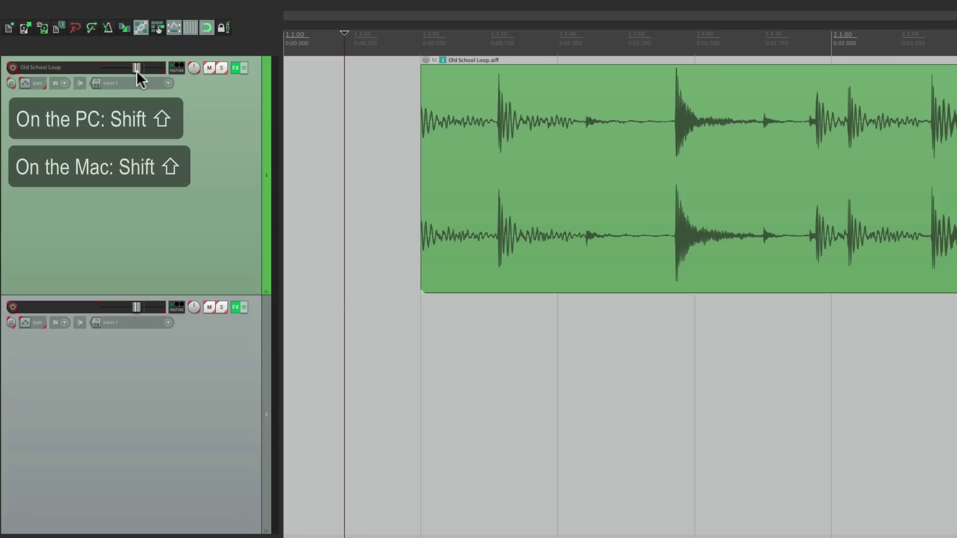
Override the grouping to lower only the Old School Loop track's volume and slightly raise only the second track's volume
mouse_move(137, 70)
left_mouse_down()
mouse_move(122, 67)
mouse_move(140, 72)
mouse_move(130, 67)
left_mouse_up()
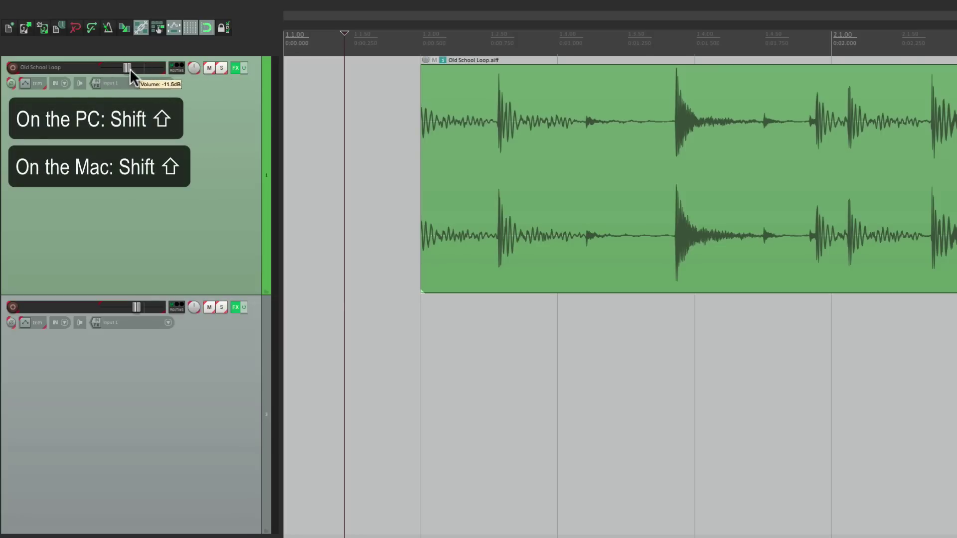
left_click_drag(136, 306, 139, 306)
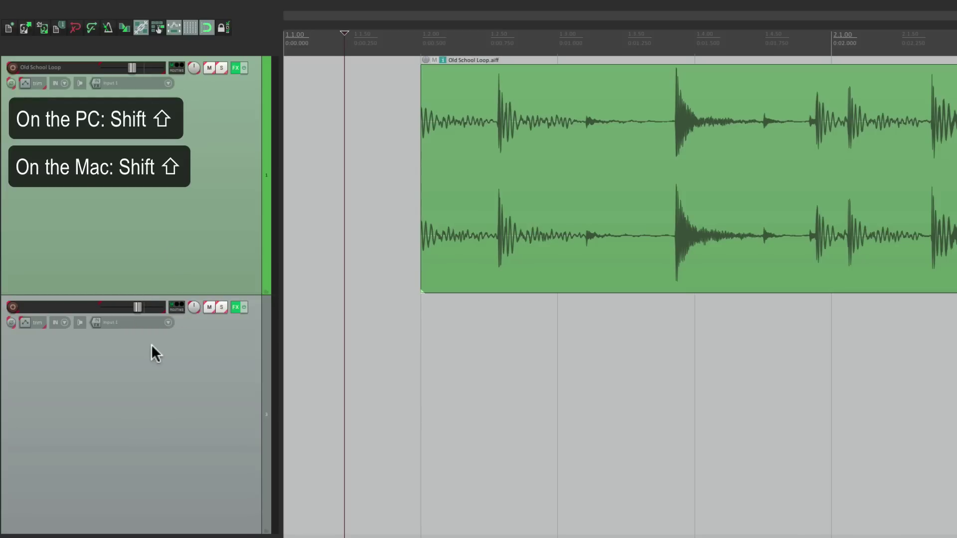
Toggle only the second track's mute, solo and FX bypass on and off, overriding the grouping
left_click(208, 304)
left_click(208, 303)
left_click(219, 304)
left_click(219, 304)
left_click(244, 308)
left_click(243, 308)
Select both tracks and remove their grouping
left_click(196, 174)
left_click(218, 375, "shift")
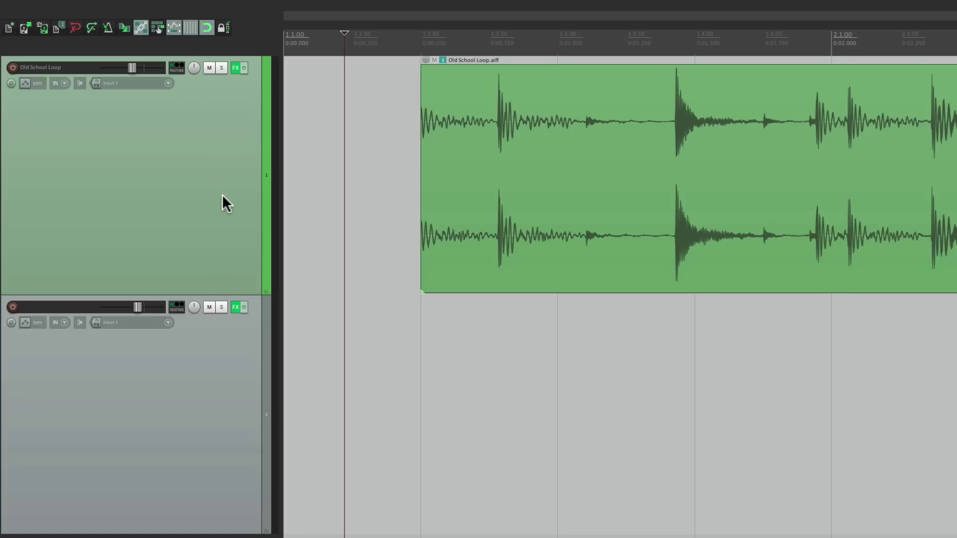
Reduce the track heights and add a new empty track below the second track
key("Page_Down")
key("Page_Down")
key("Page_Down")
key("Page_Down")
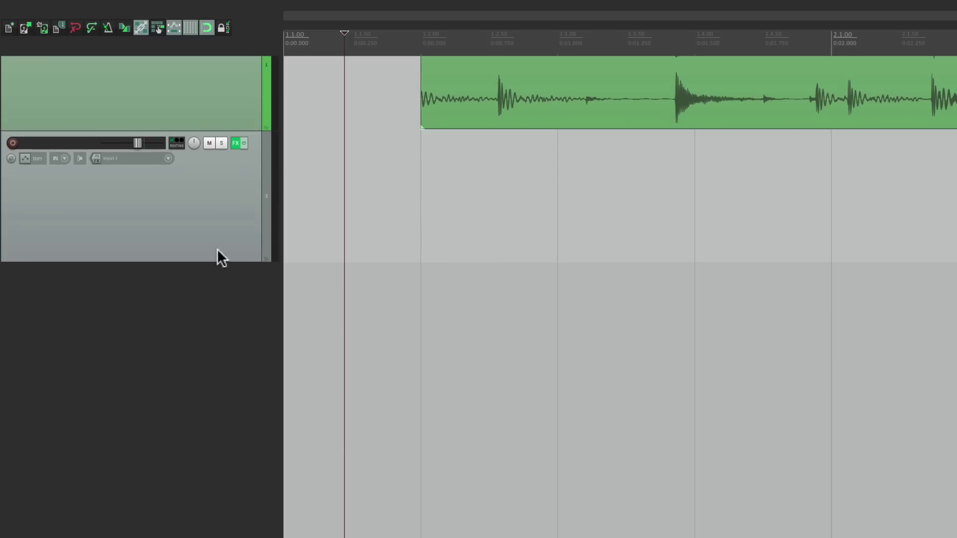
double_click(198, 357)
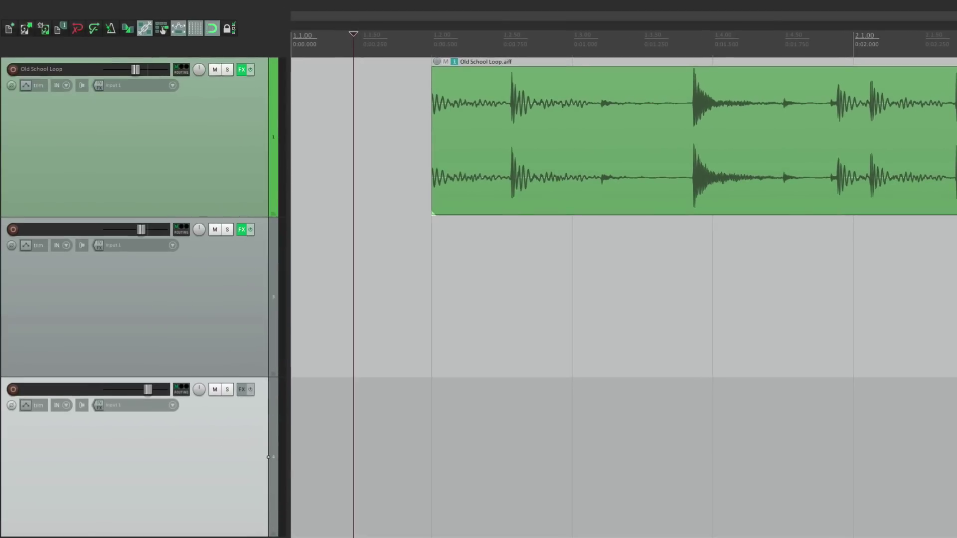
Deselect the third track, mute the second and third tracks, and clear all mutes at once from the second track
left_click(261, 130)
left_click(215, 230)
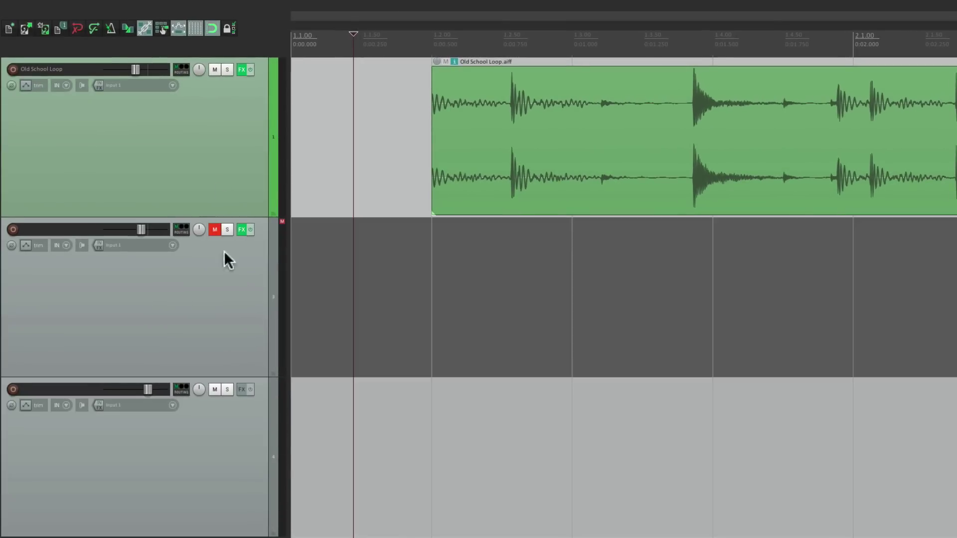
left_click(215, 389)
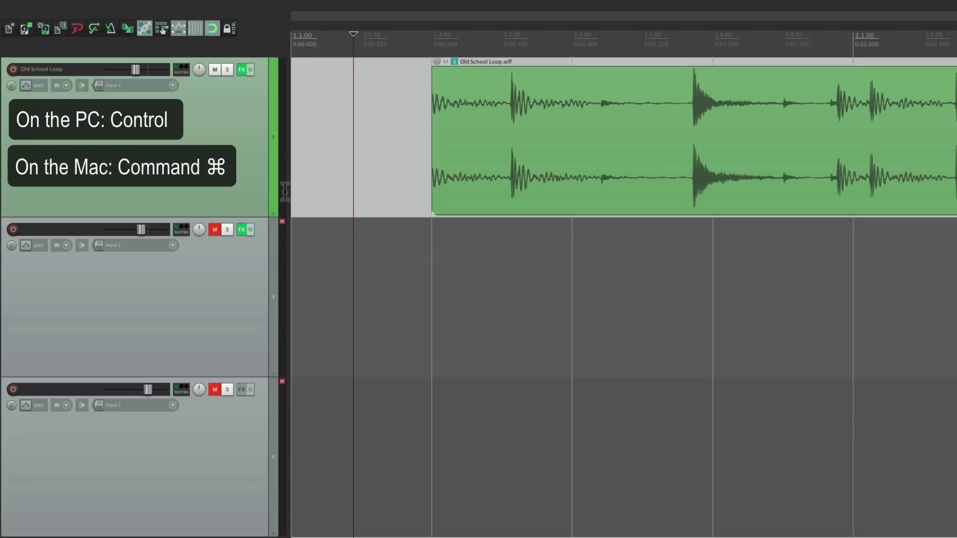
left_click(214, 229, "ctrl")
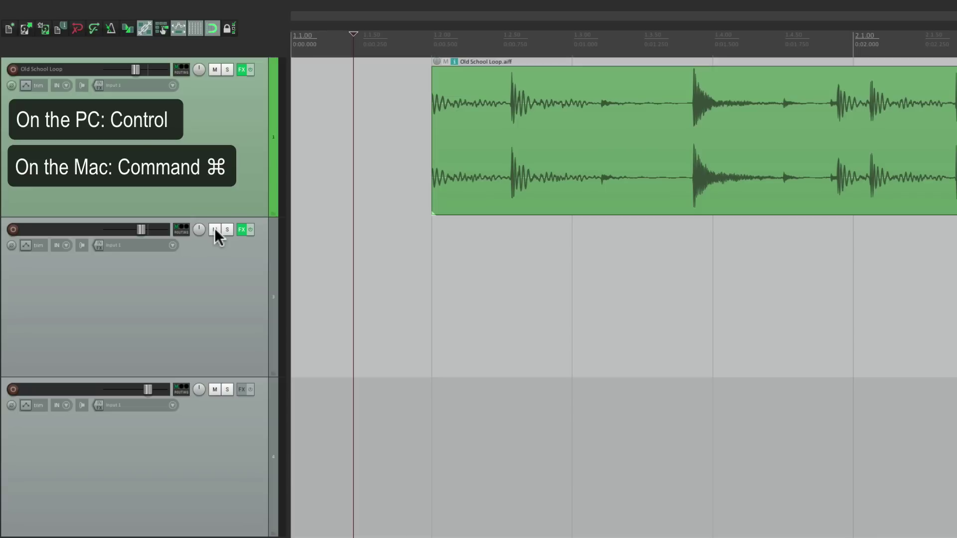
Mute the Old School Loop track and the third track, and clear every mute at once from the Old School Loop track
left_click(215, 69)
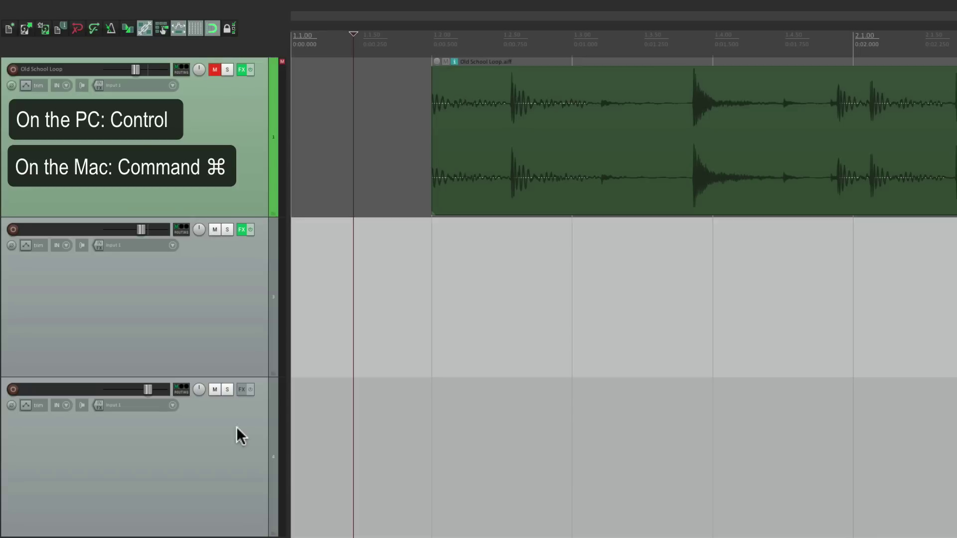
left_click(215, 389)
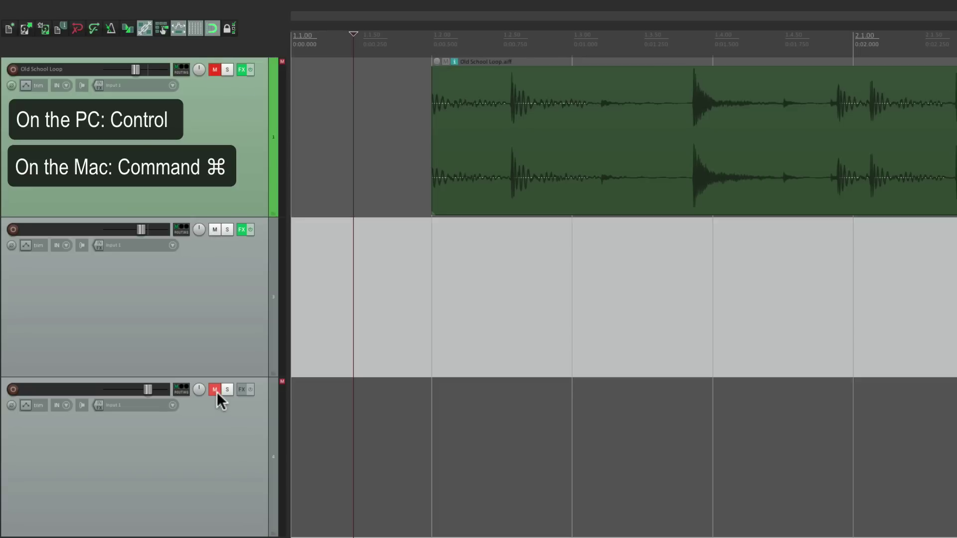
left_click(215, 69, "ctrl")
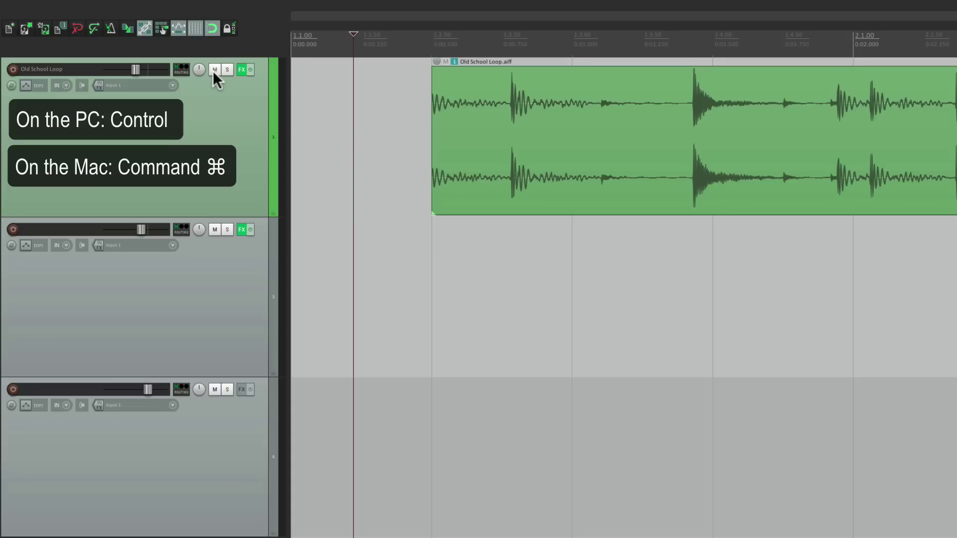
Mute the Old School Loop track and the second track, and clear every mute at once from the unmuted third track
left_click(214, 69)
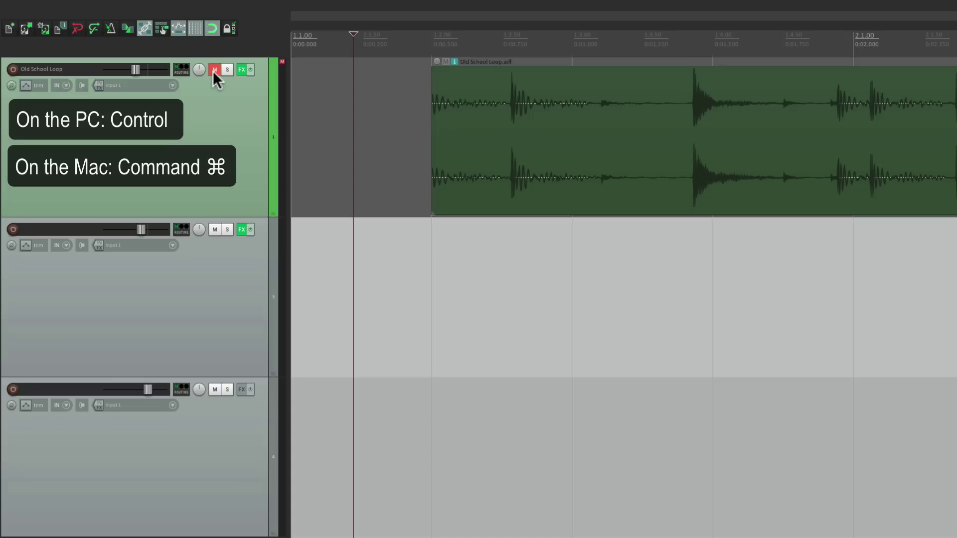
left_click(215, 230)
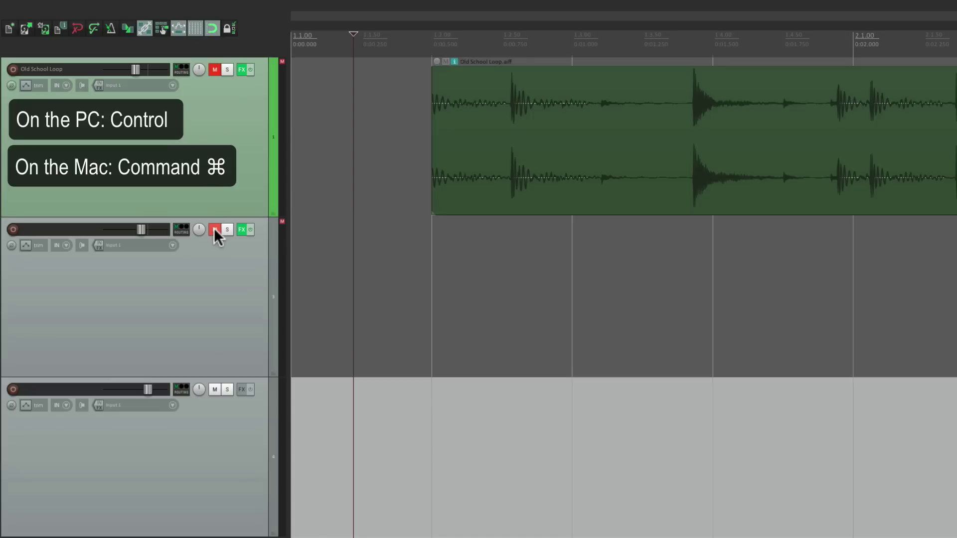
left_click(214, 389, "ctrl")
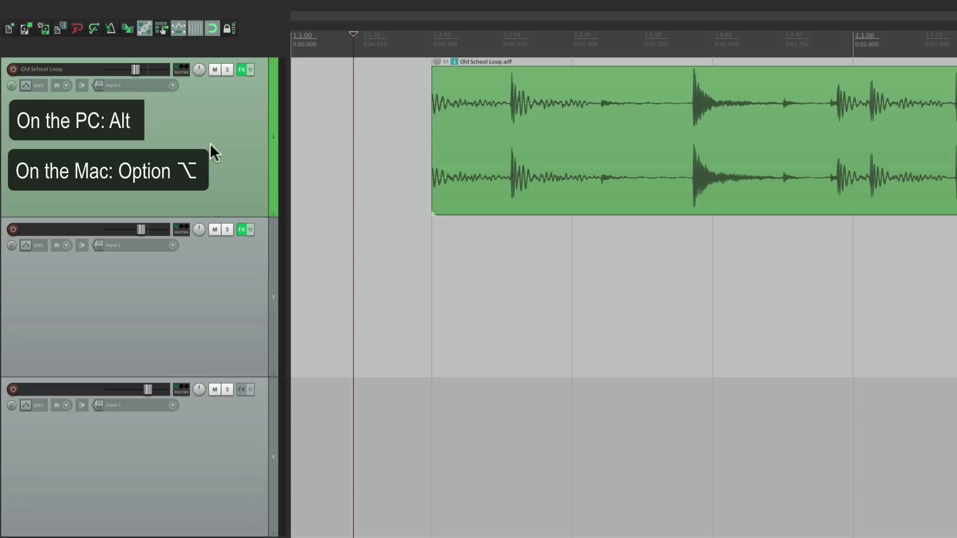
Mute all tracks except one, switching the exception among the Old School Loop, second and third tracks, and clear all mutes
left_click(214, 69, "alt")
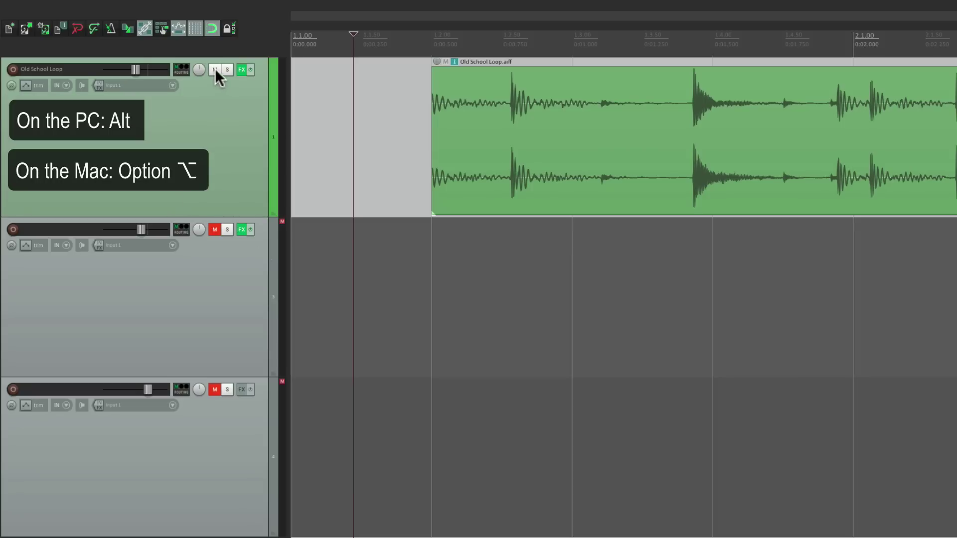
left_click(214, 229, "alt")
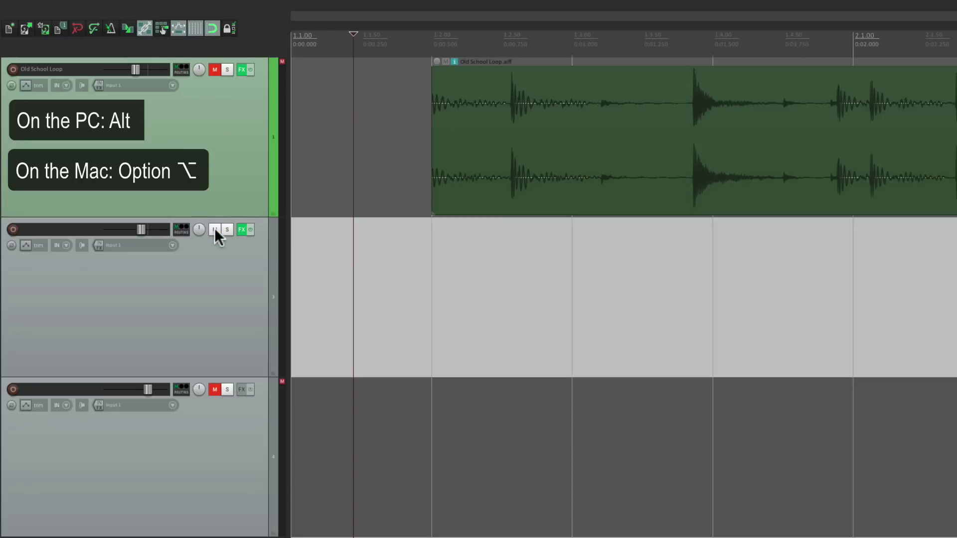
left_click(215, 389, "alt")
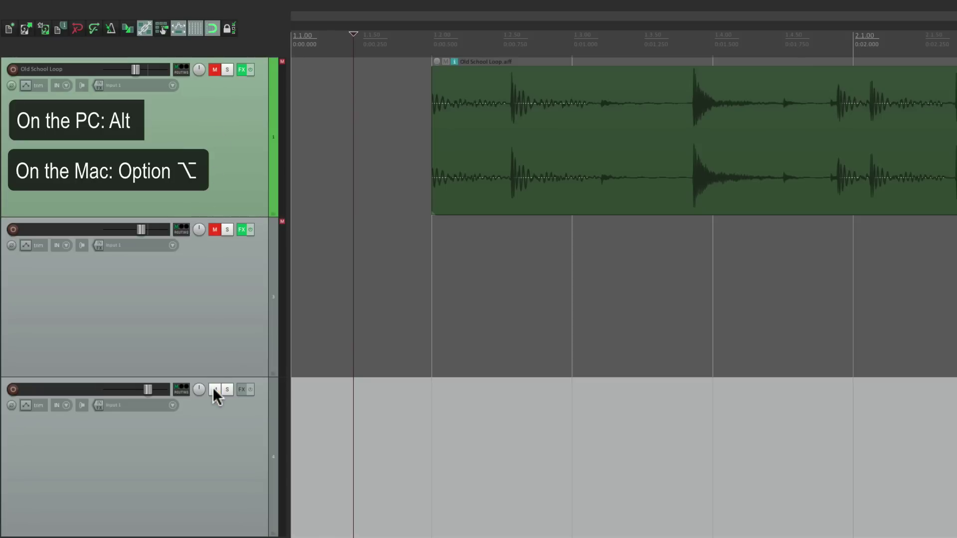
left_click(214, 229, "alt")
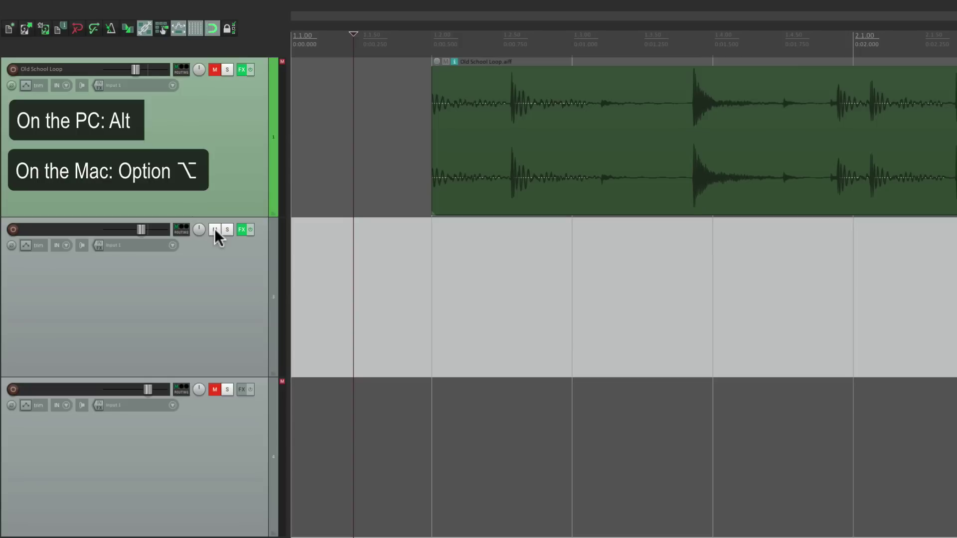
left_click(219, 69, "alt")
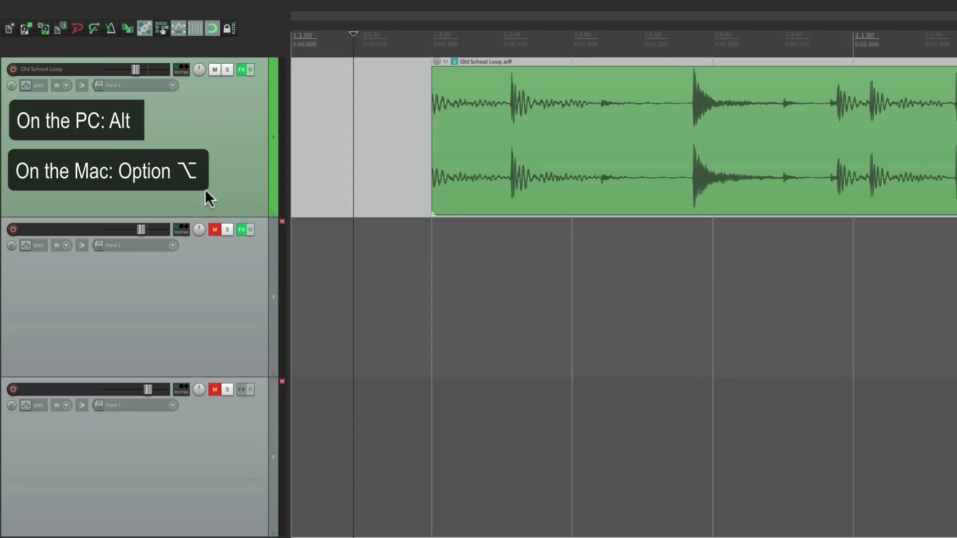
left_click(216, 229, "alt")
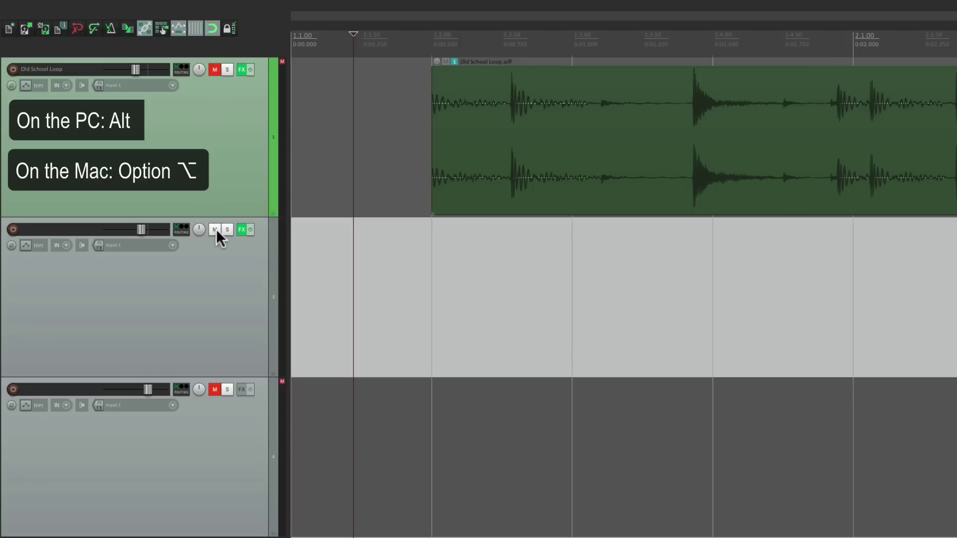
left_click(215, 70, "ctrl")
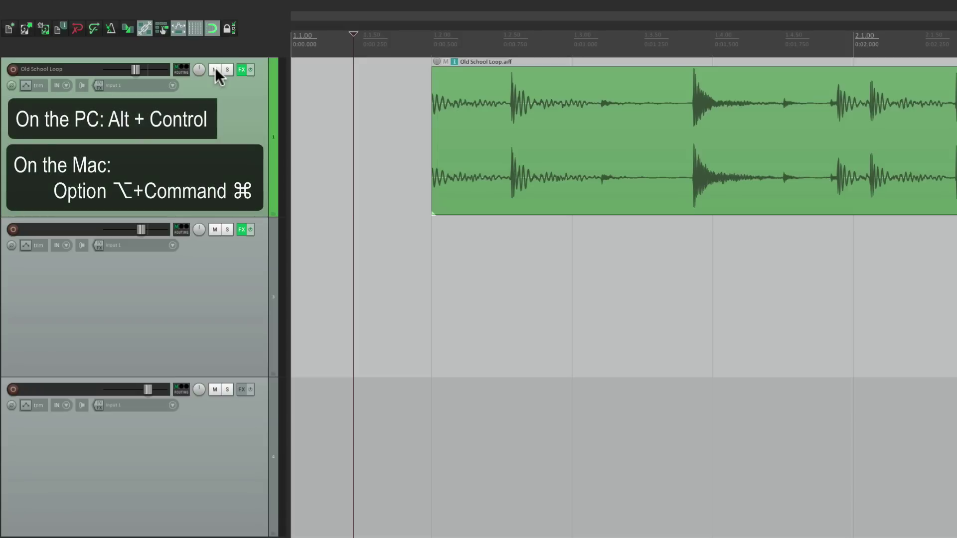
Mute the second track, move the mute exclusively among all three tracks back to the second, and unmute it
left_click(215, 229)
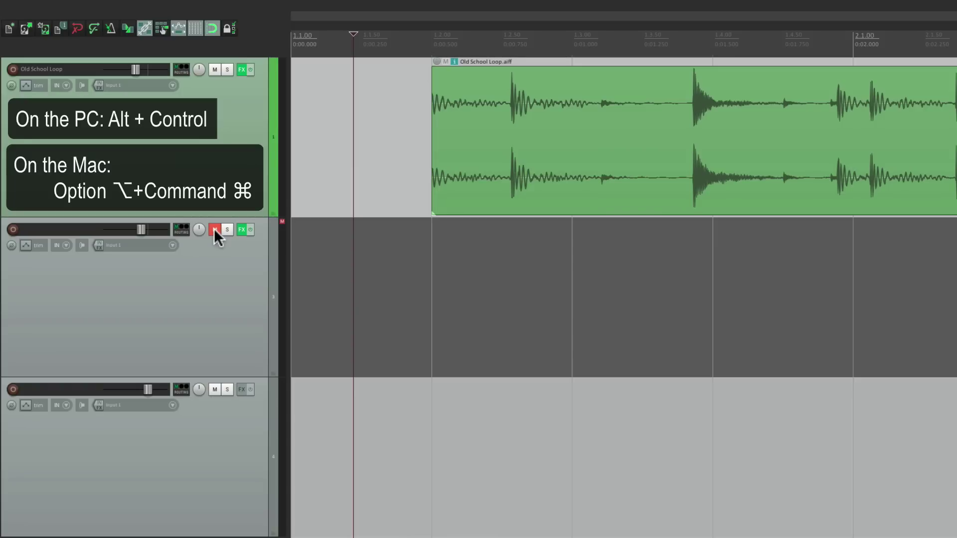
left_click(212, 69, "ctrl+alt")
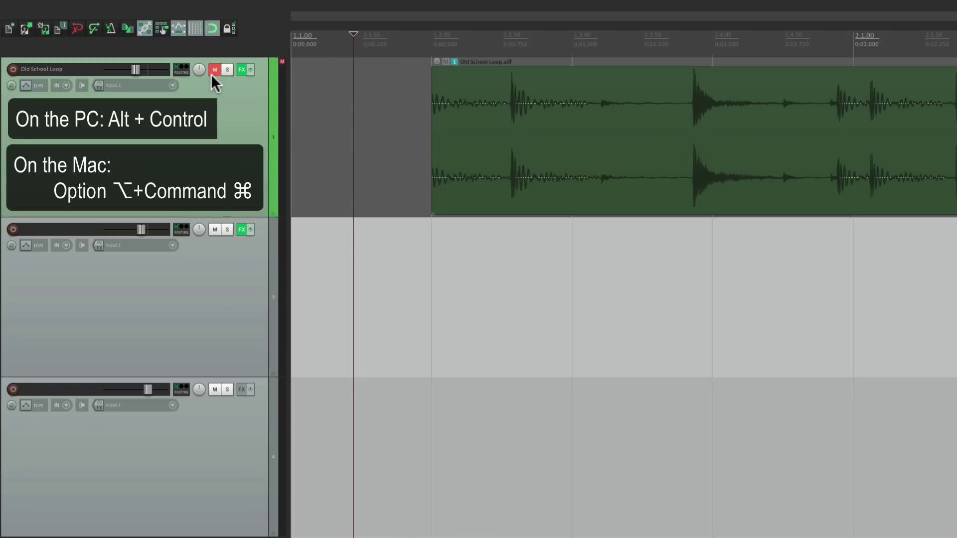
left_click(216, 225, "ctrl+alt")
left_click(211, 391, "ctrl+alt")
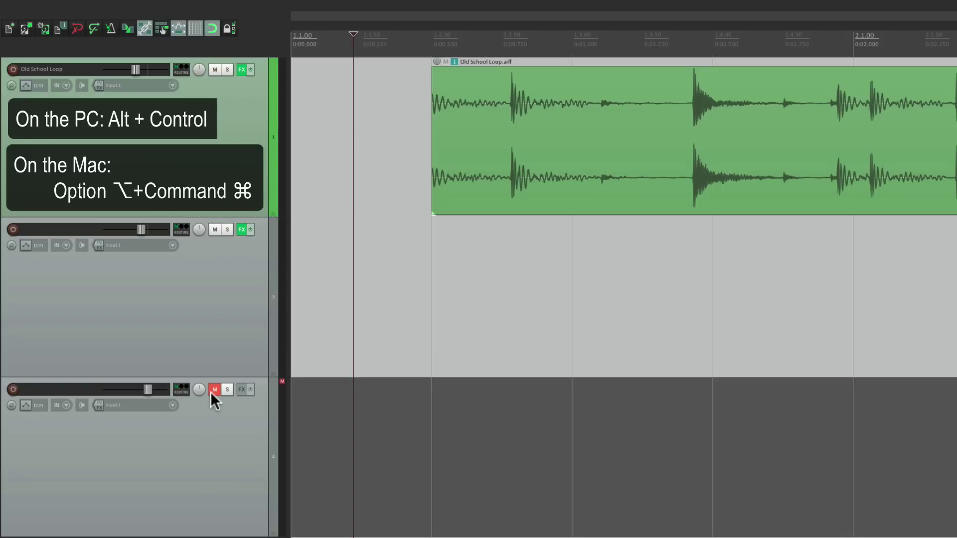
left_click(213, 228, "ctrl+alt")
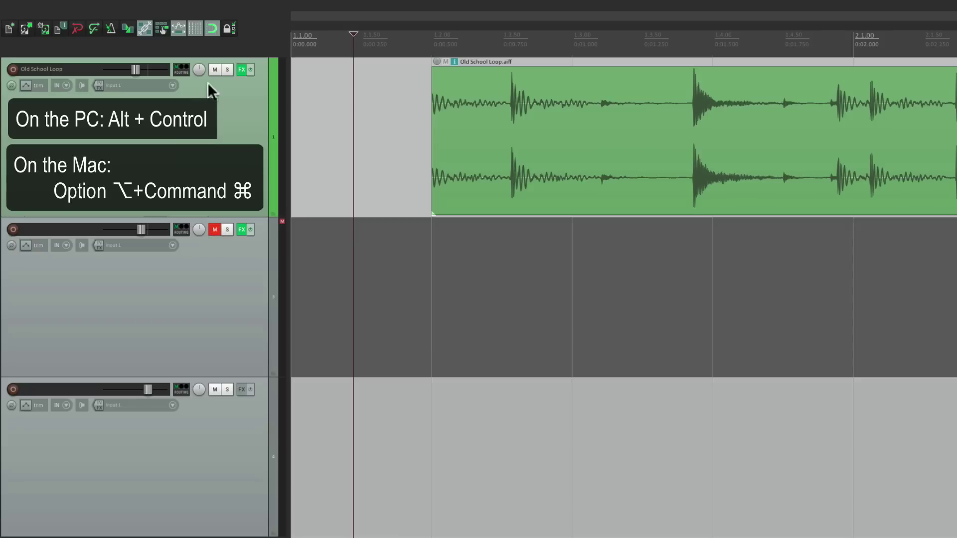
left_click(214, 69, "ctrl+alt")
left_click(215, 230, "ctrl+alt")
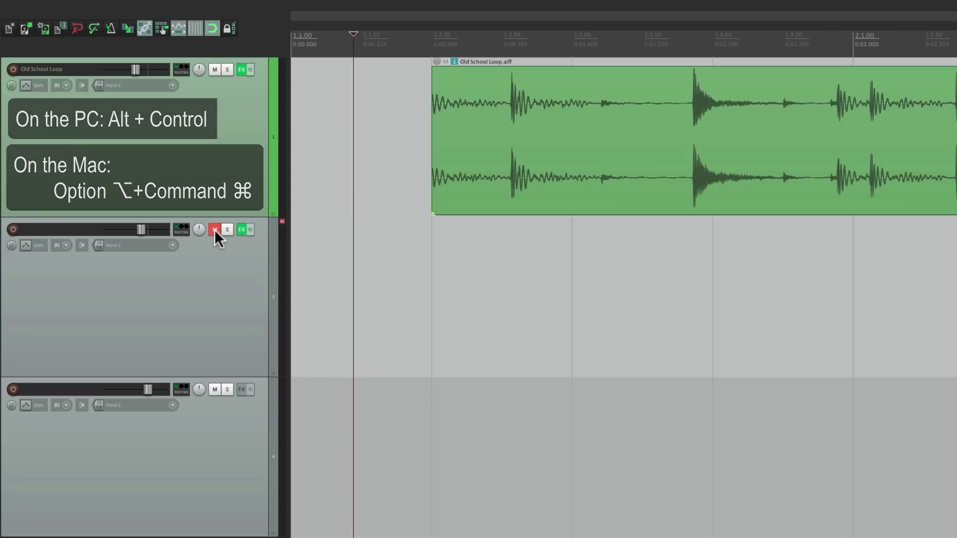
left_click(215, 230)
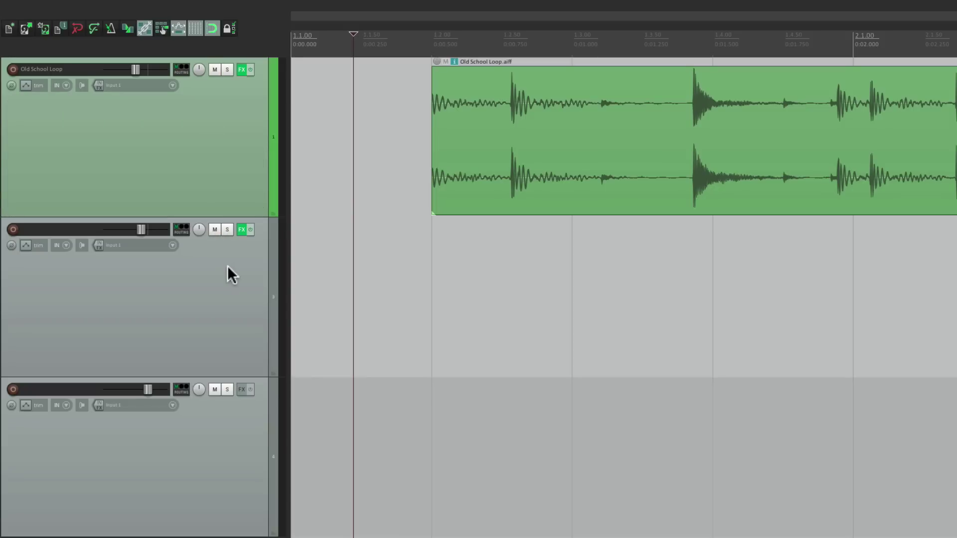
Toggle solo on and off on the Old School Loop track and on the second track
left_click(227, 67)
left_click(226, 66)
left_click(227, 228)
left_click(227, 228)
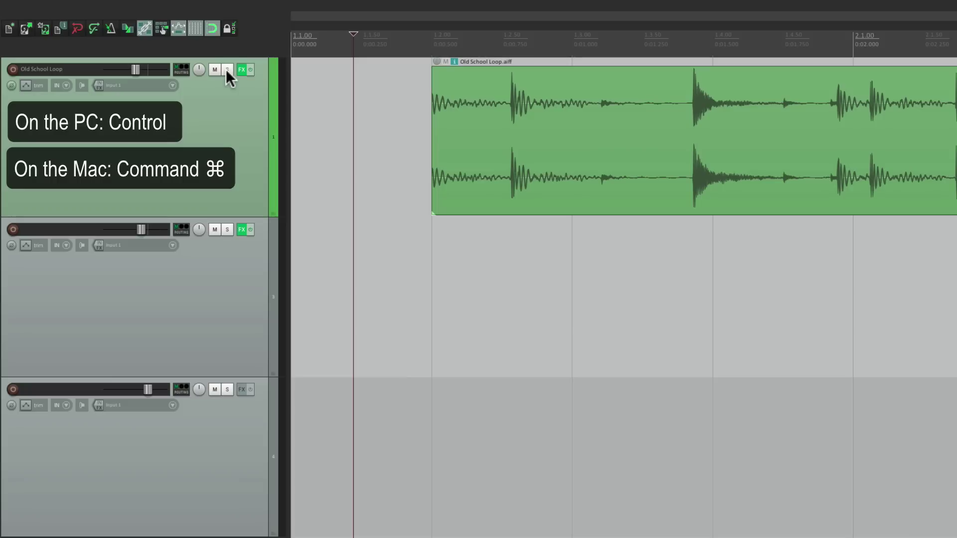
Solo the Old School Loop track and the second track, and clear all solos at once from the Old School Loop track
left_click(227, 69)
left_click(227, 229)
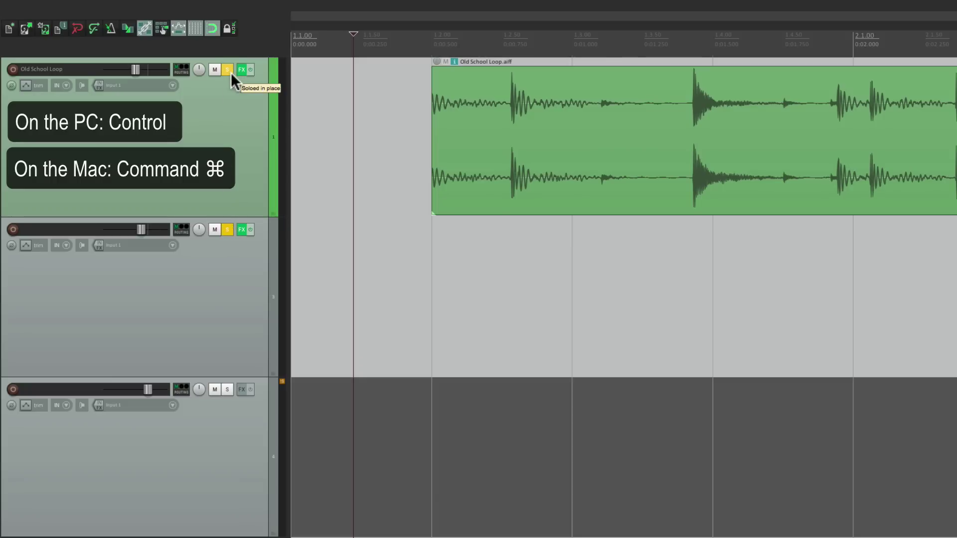
left_click(226, 68, "ctrl")
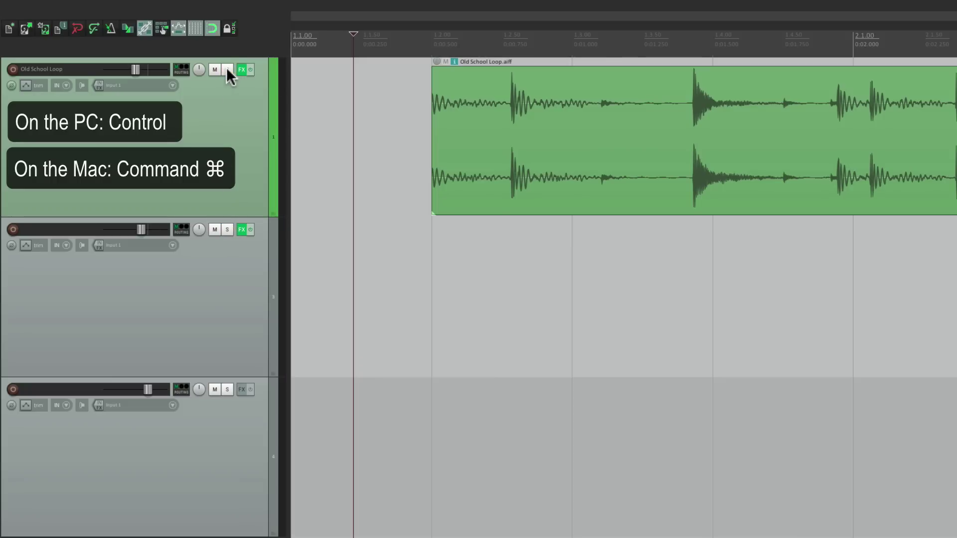
Solo the Old School Loop track and the second track again, and clear all solos from the third track
left_click(227, 69)
left_click(226, 229)
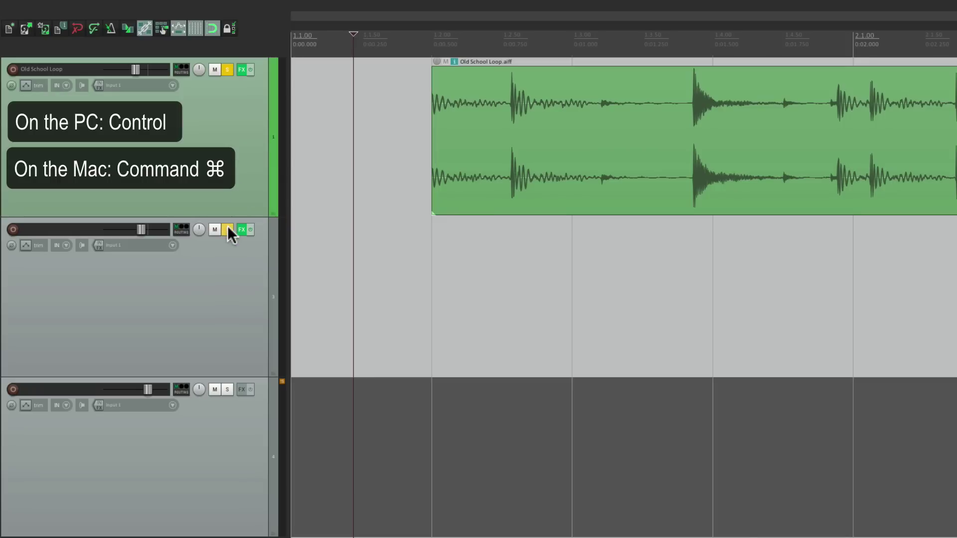
left_click(231, 391, "ctrl")
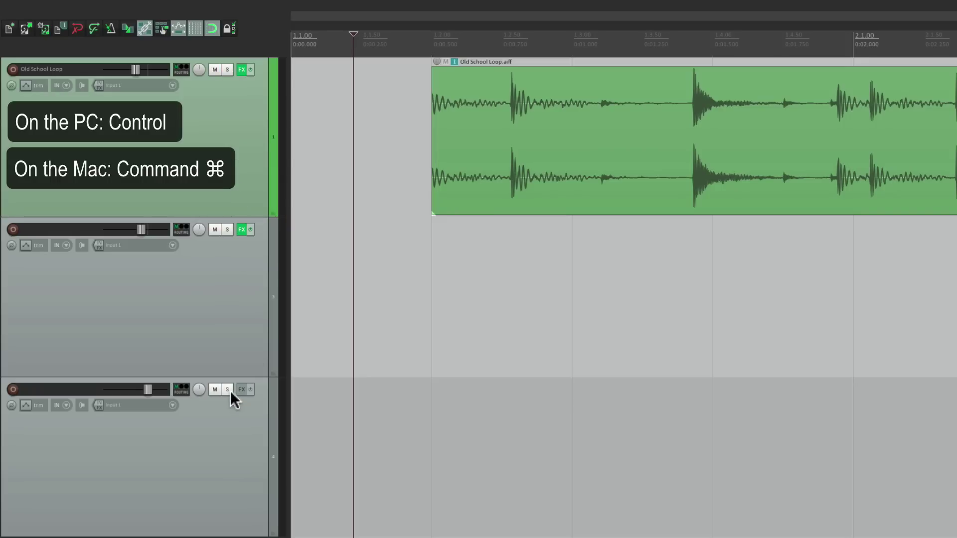
Solo the third and second tracks, and clear all solos at once from the second track
left_click(230, 390)
left_click(228, 233)
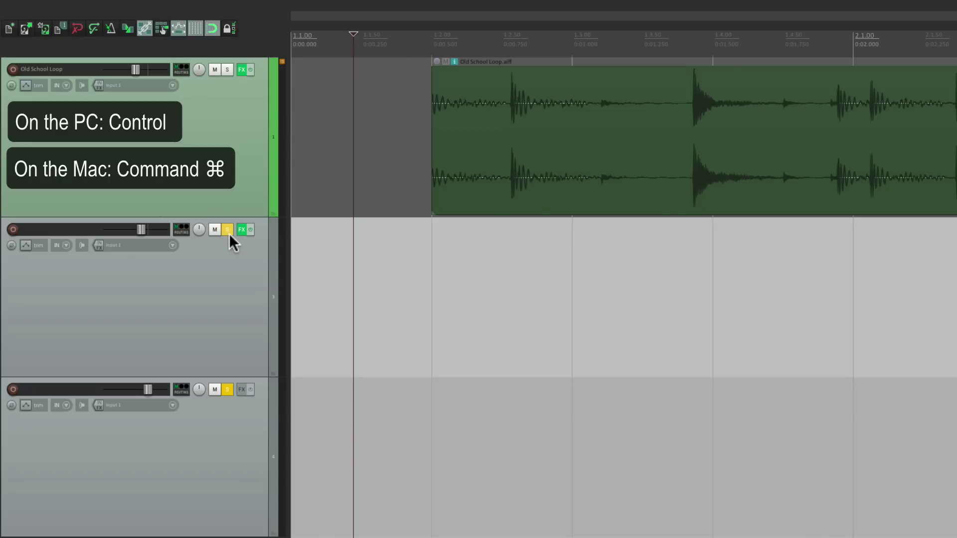
left_click(227, 229, "ctrl")
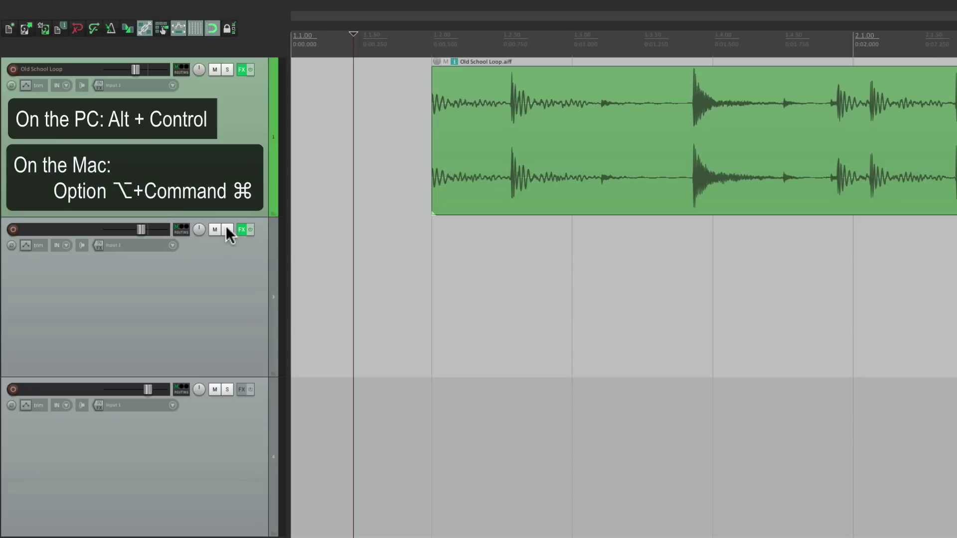
Solo one track exclusively at a time: second, Old School Loop, third, second and Old School Loop, and unsolo the last one
left_click(228, 229, "ctrl+alt")
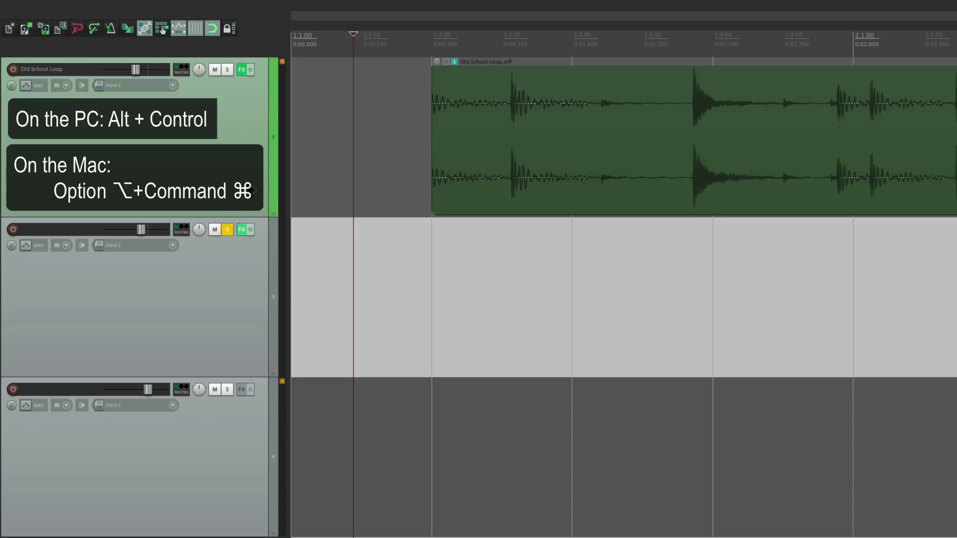
left_click(226, 70, "ctrl+alt")
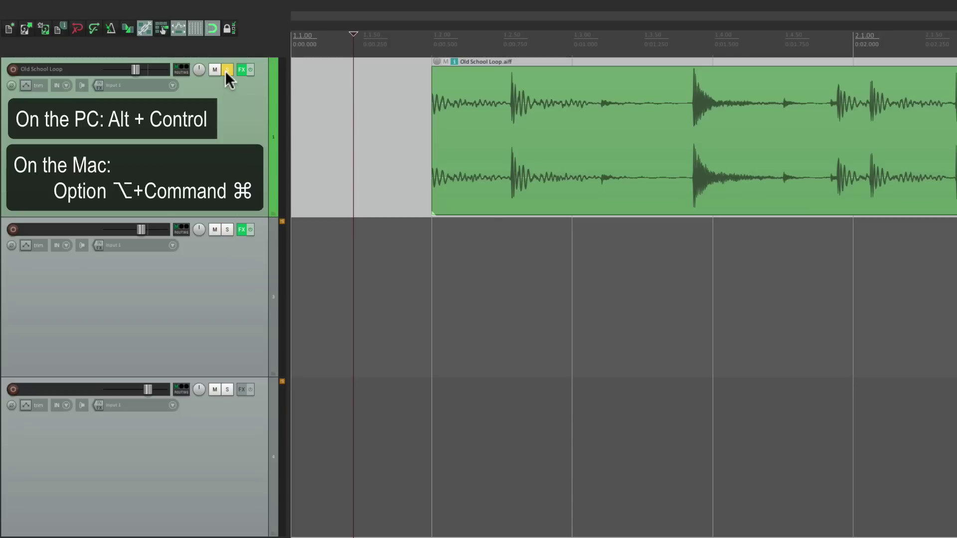
left_click(227, 390, "ctrl+alt")
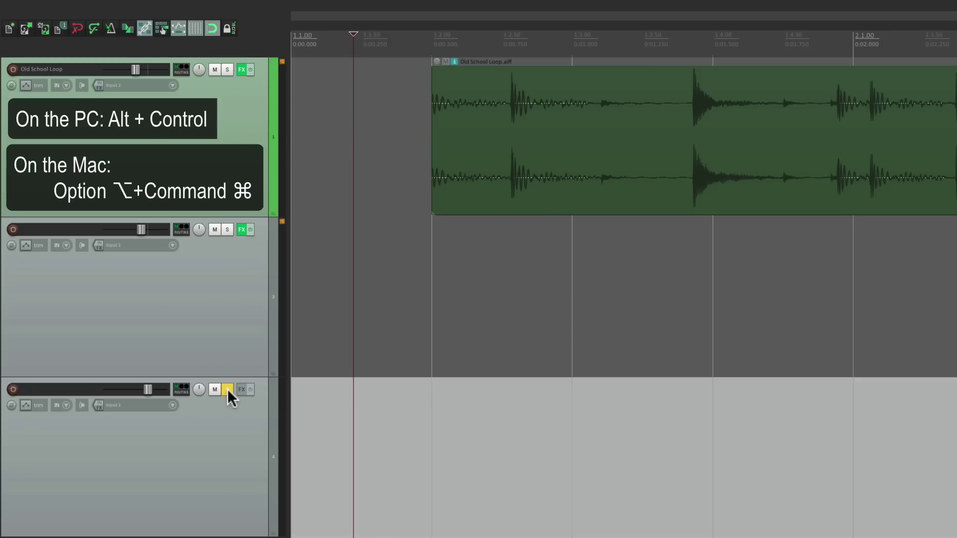
left_click(228, 230, "ctrl+alt")
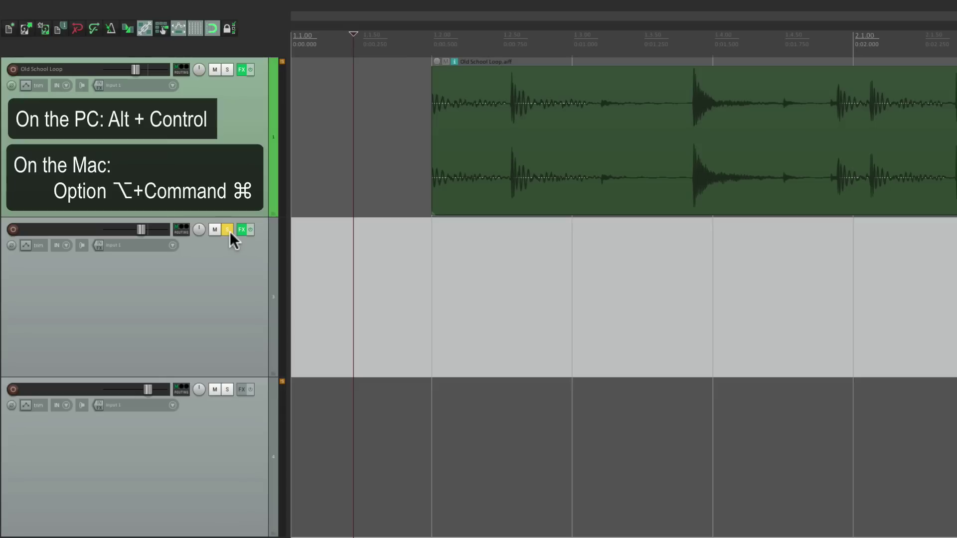
left_click(227, 69, "ctrl+alt")
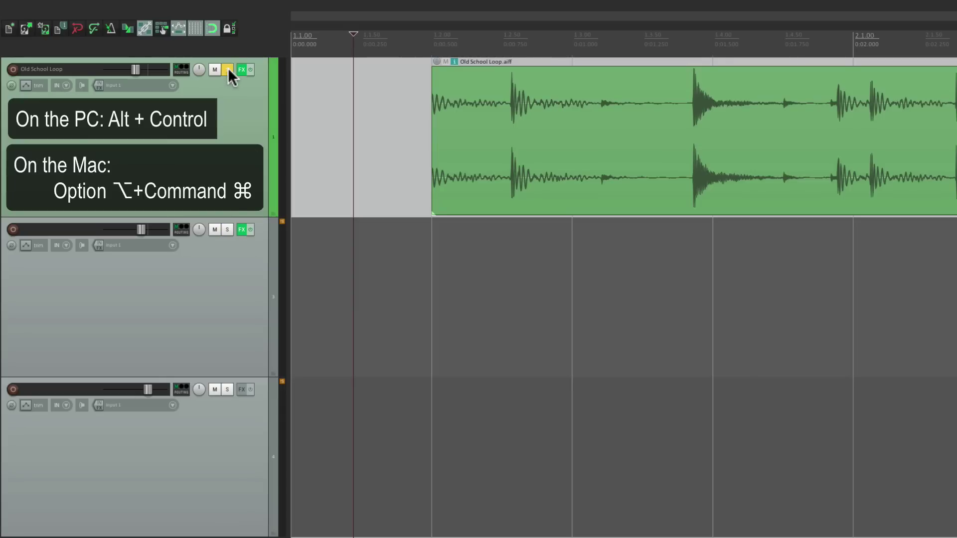
left_click(227, 70)
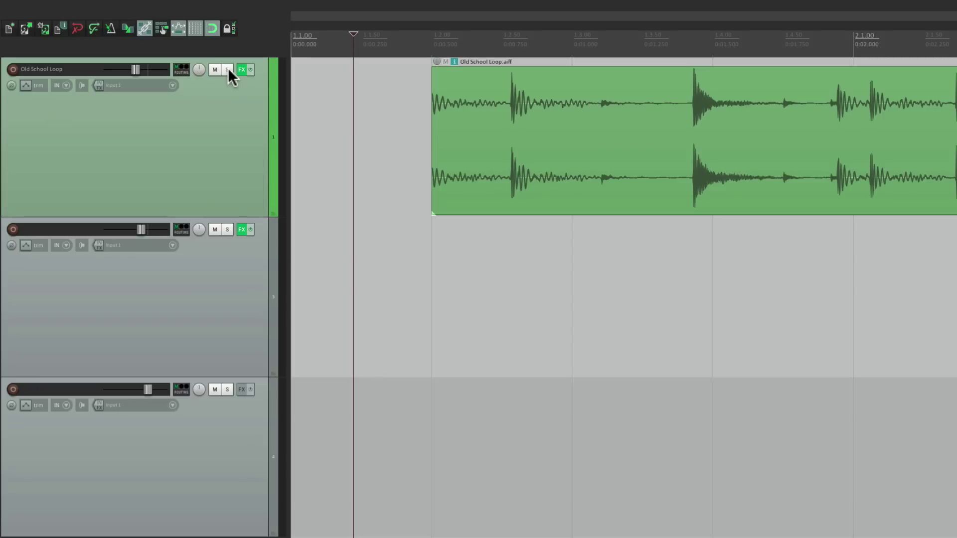